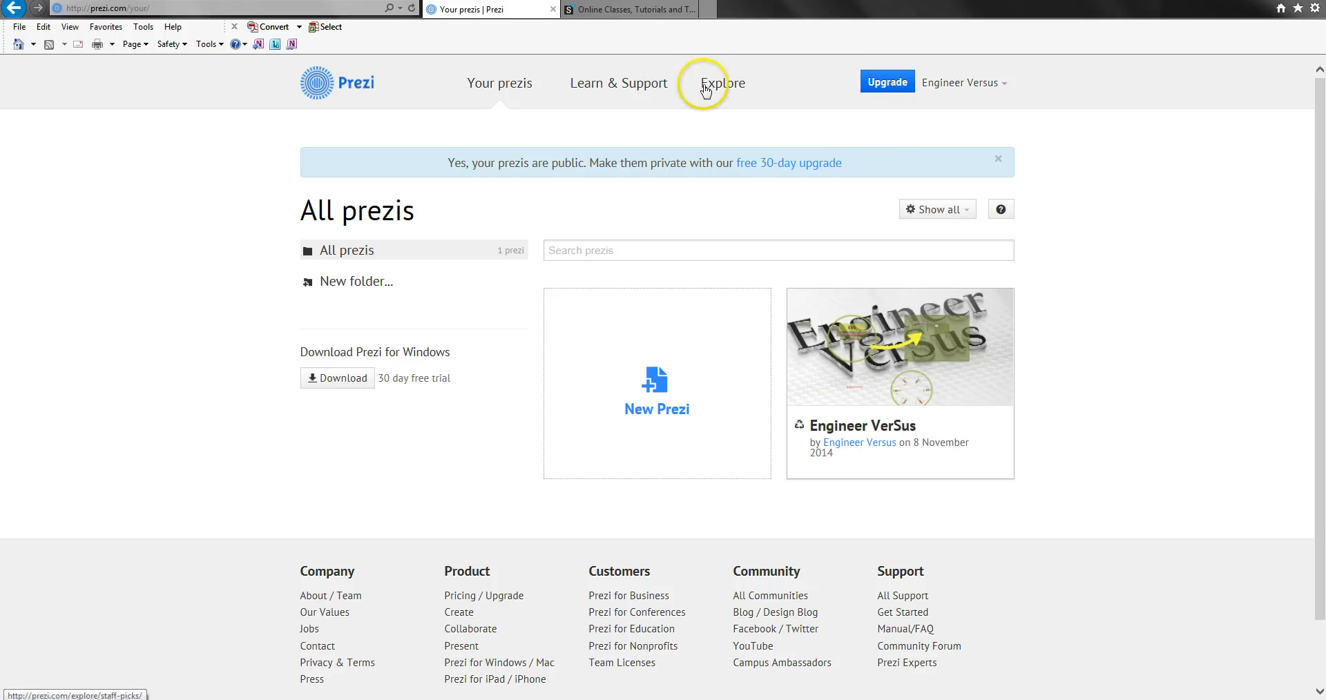
# Create a new prezi, maximize its window, and search the templates for "engineer".
pyautogui.click(680, 382)
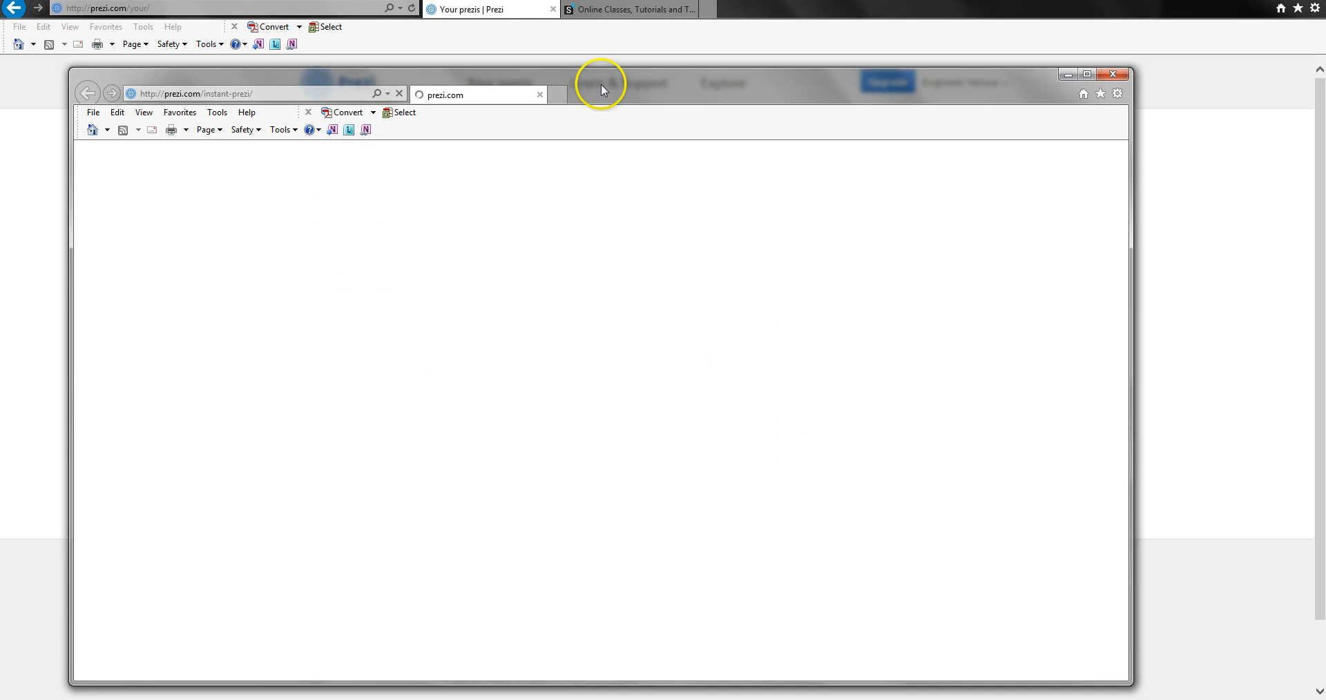
pyautogui.doubleClick(597, 76)
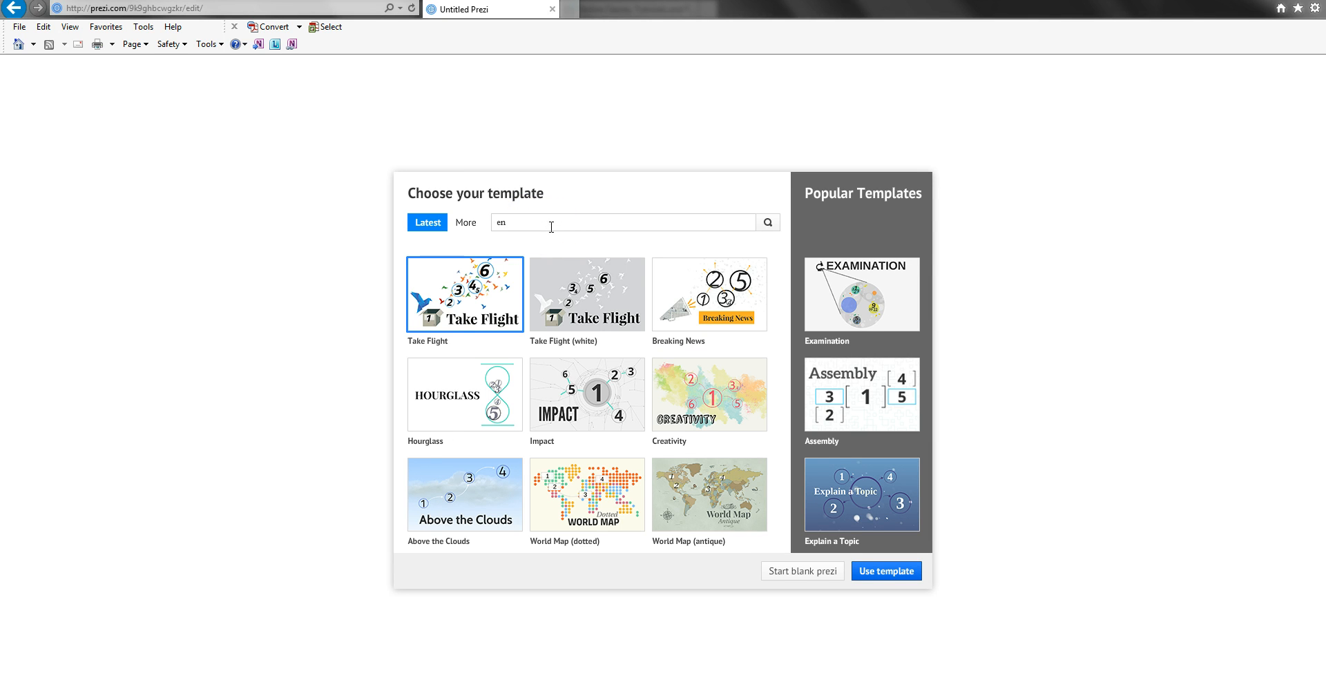
pyautogui.write('gineer')
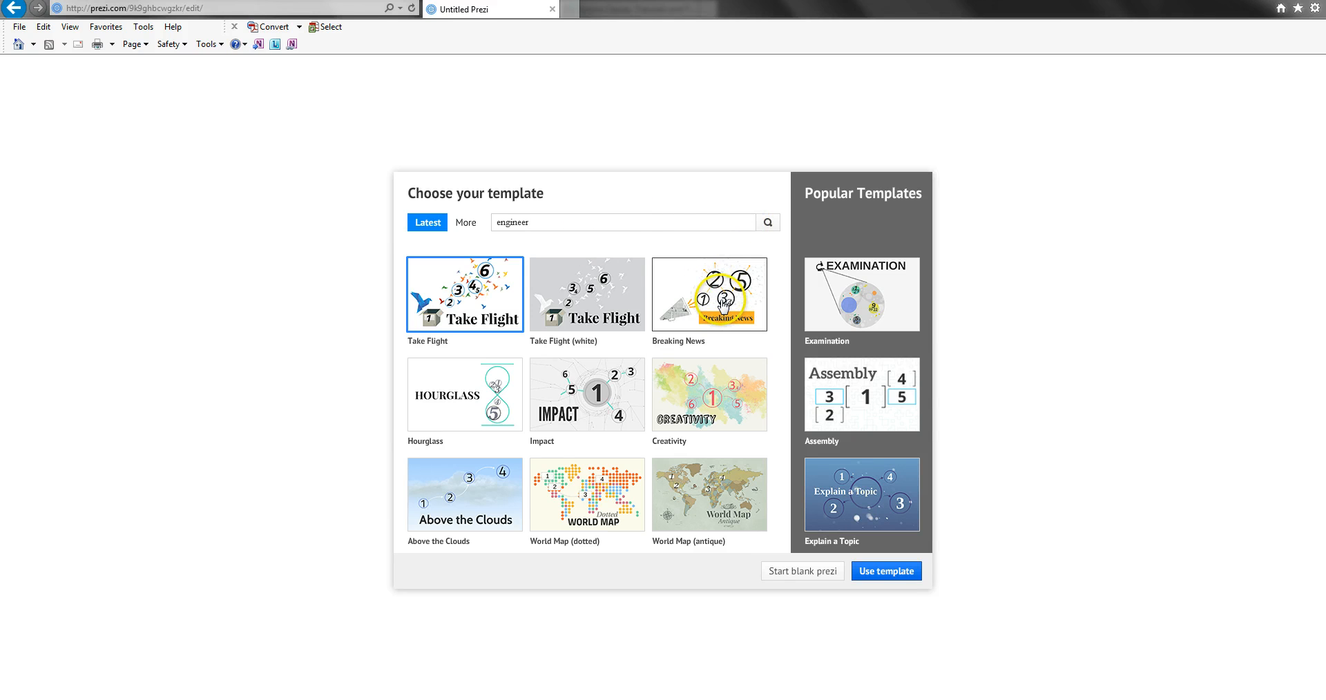
# Search the templates for "archit" instead and start the prezi from the White Space template.
pyautogui.click(527, 219)
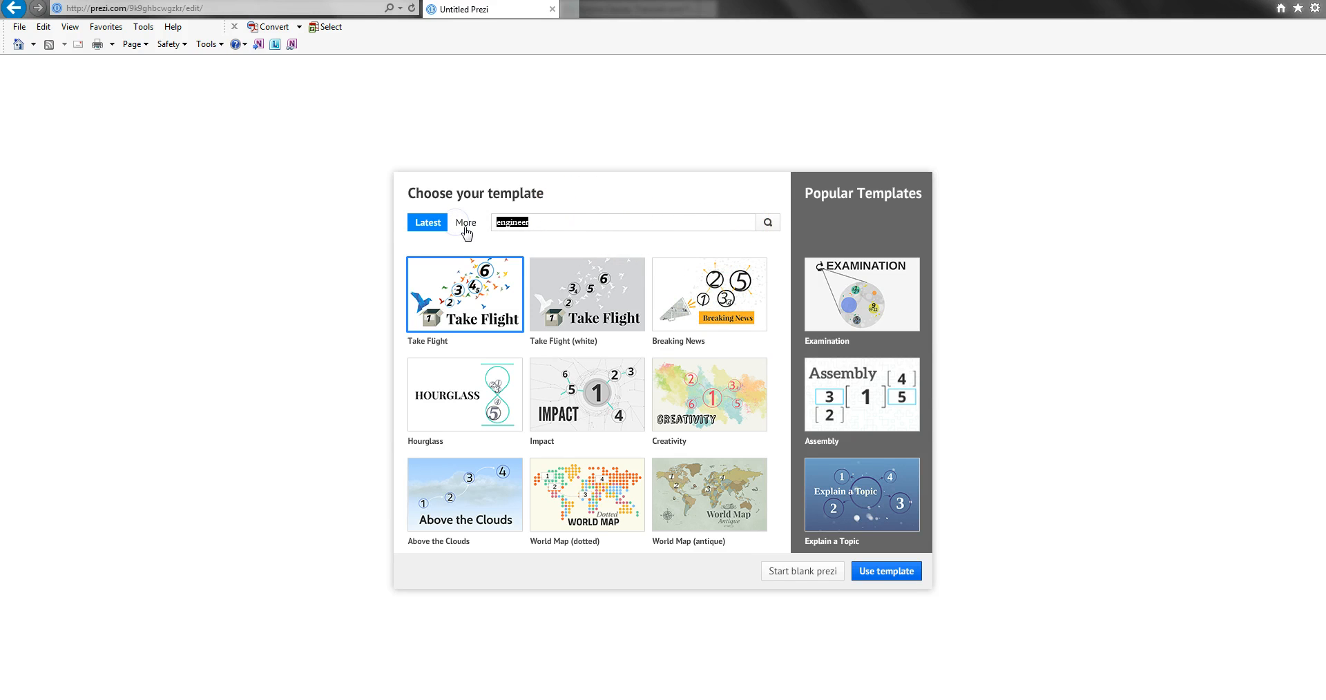
pyautogui.write('archit')
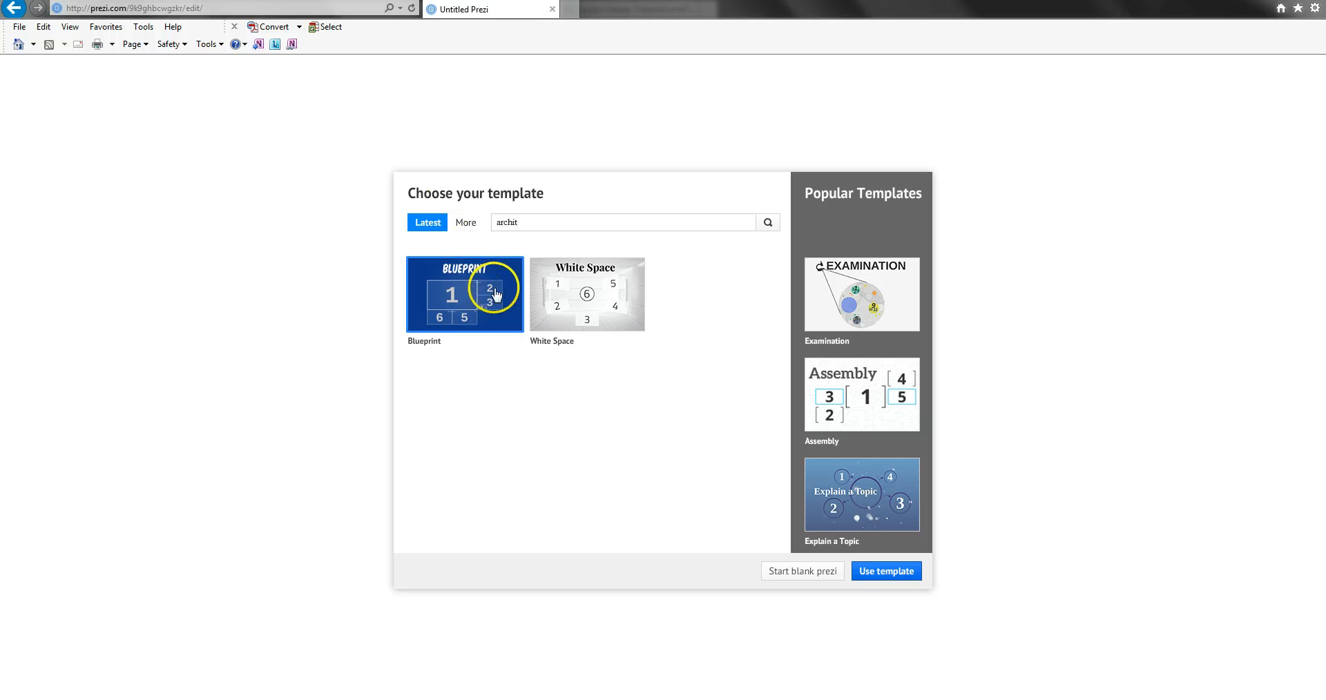
pyautogui.click(586, 285)
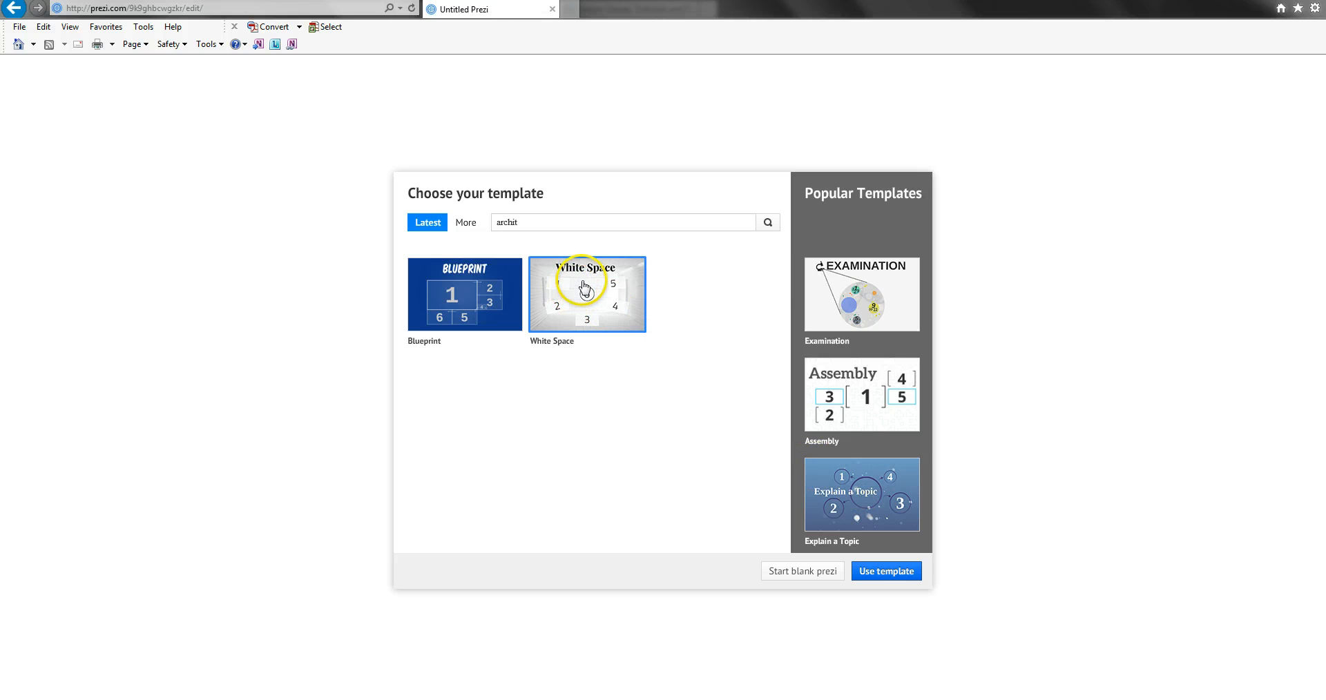
pyautogui.click(886, 572)
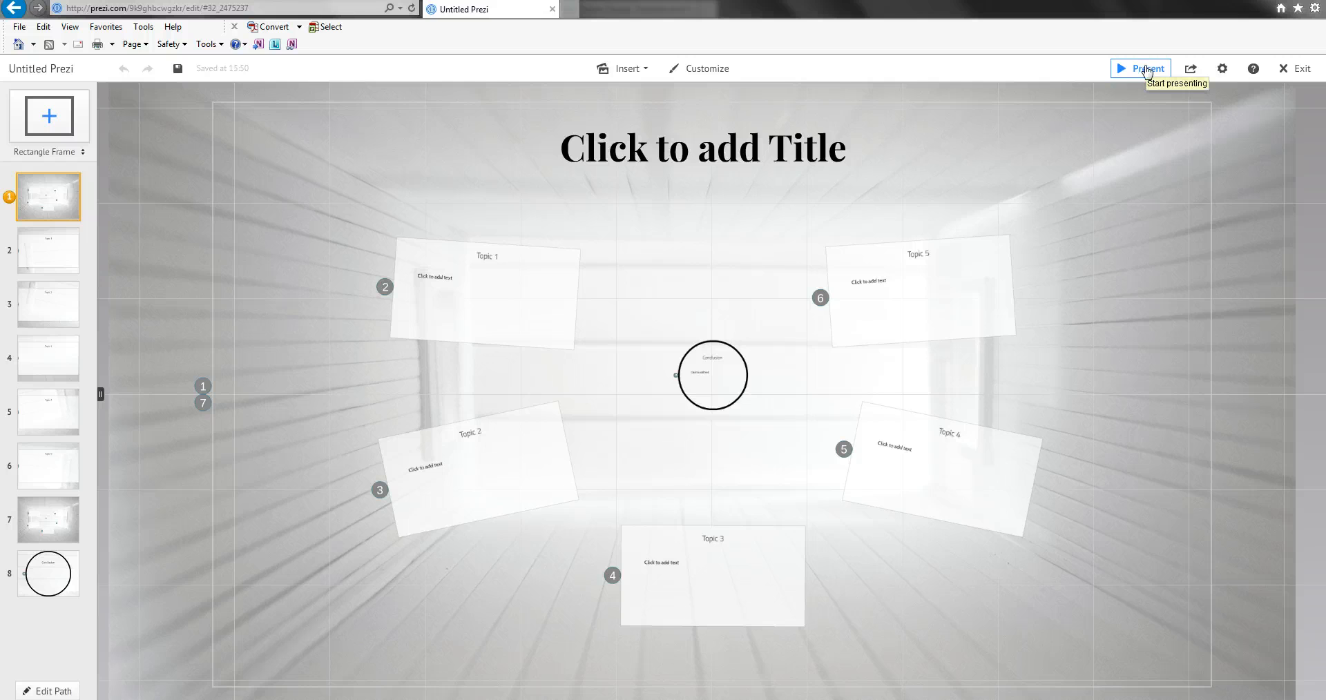
# Present the prezi full screen, step through the topic frames and the Conclusion circle, and return to editing.
pyautogui.click(1147, 69)
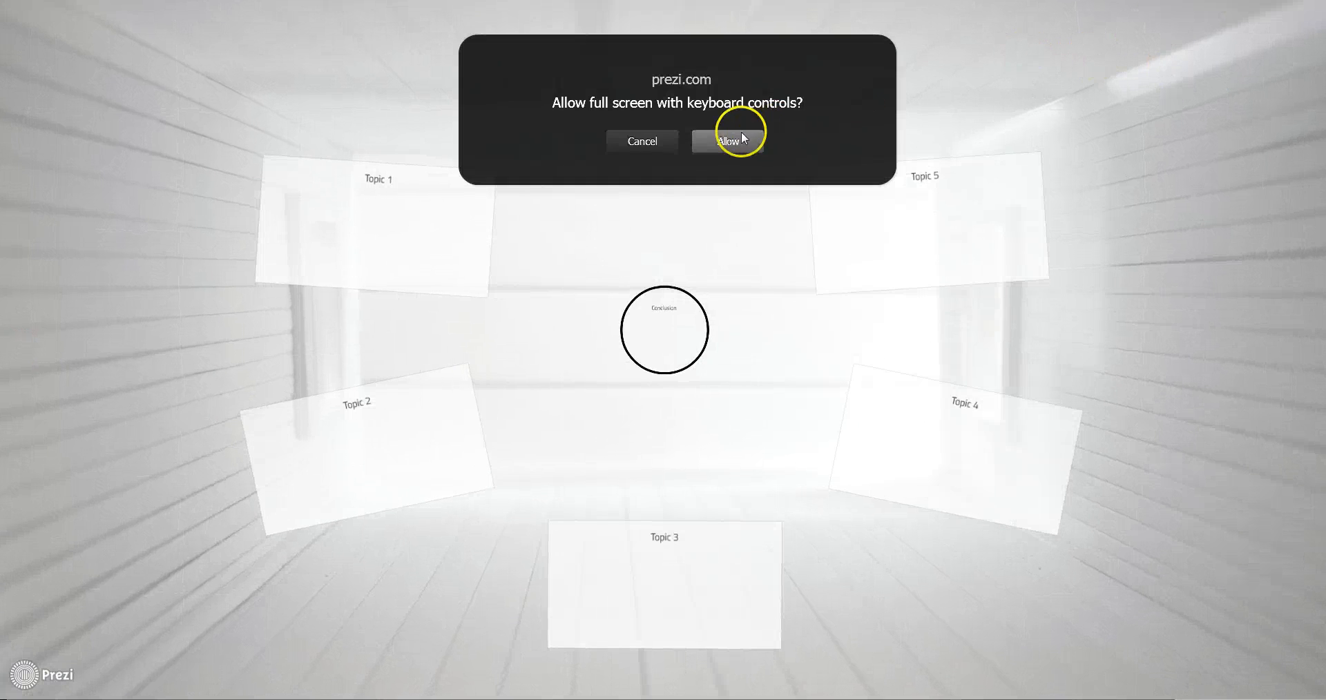
pyautogui.click(738, 136)
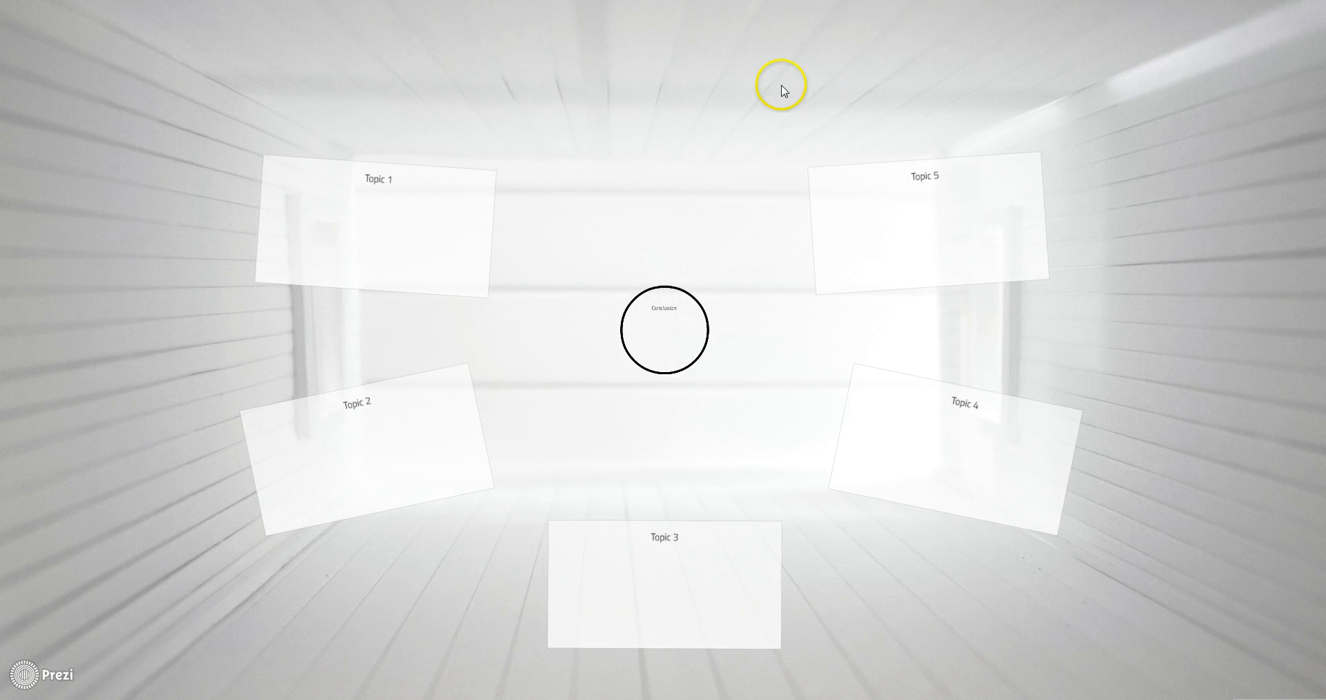
pyautogui.press('Right')
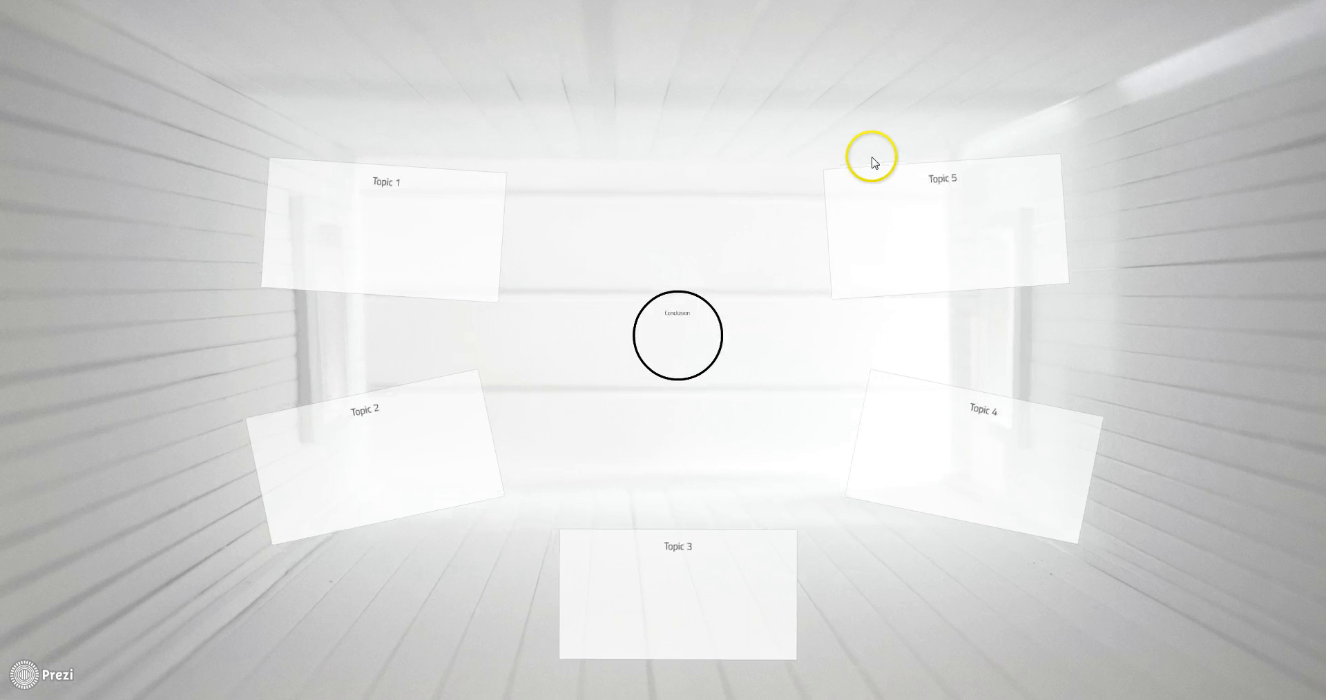
pyautogui.press('Right')
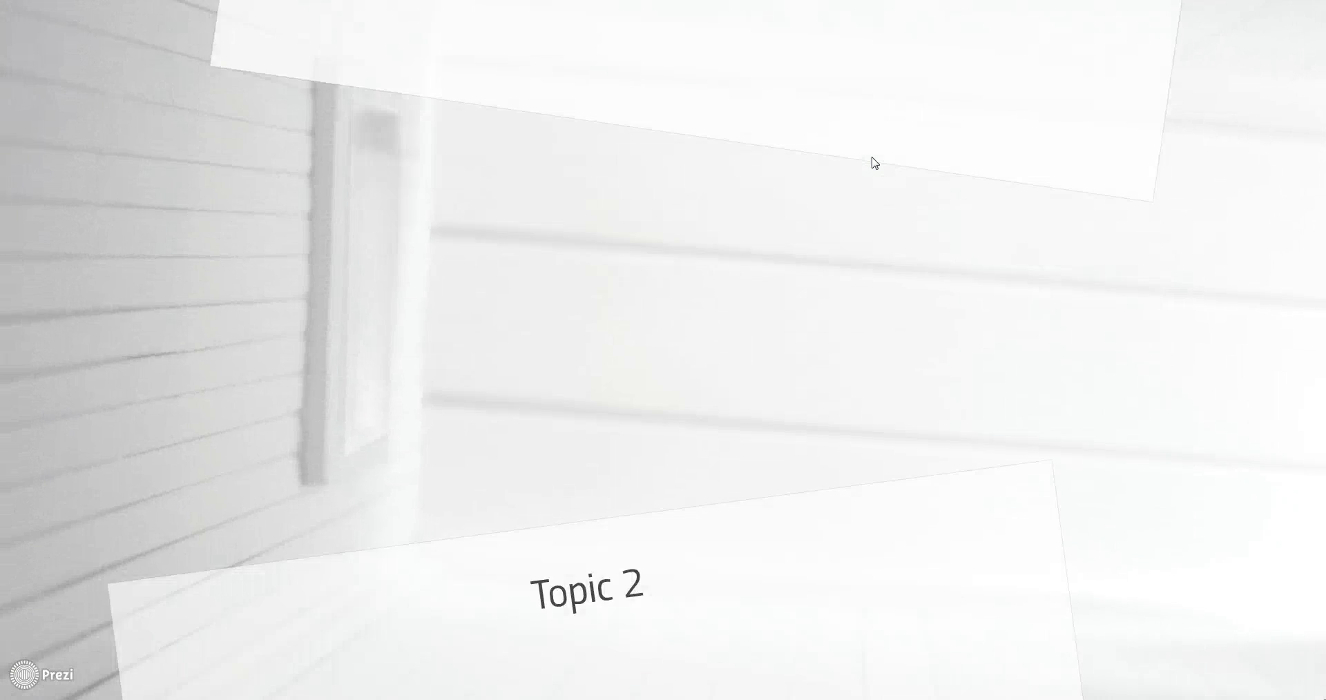
pyautogui.press('Right')
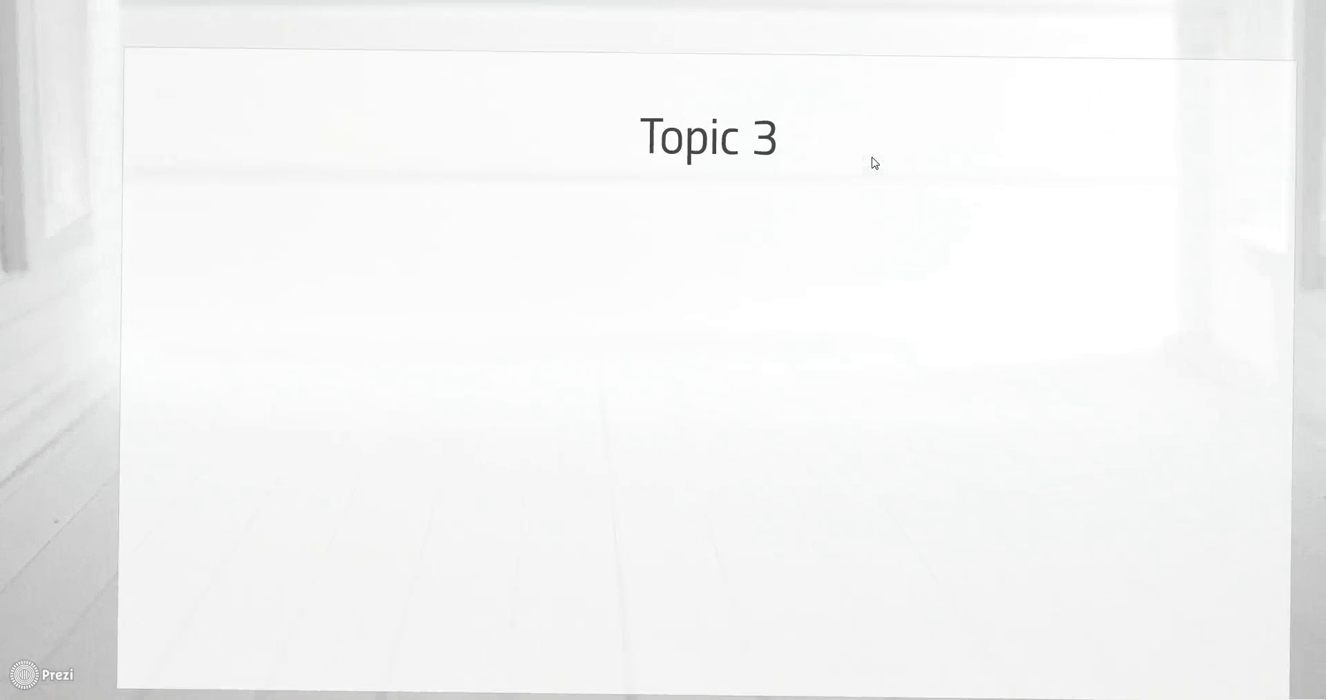
pyautogui.press('Right')
pyautogui.press('Right')
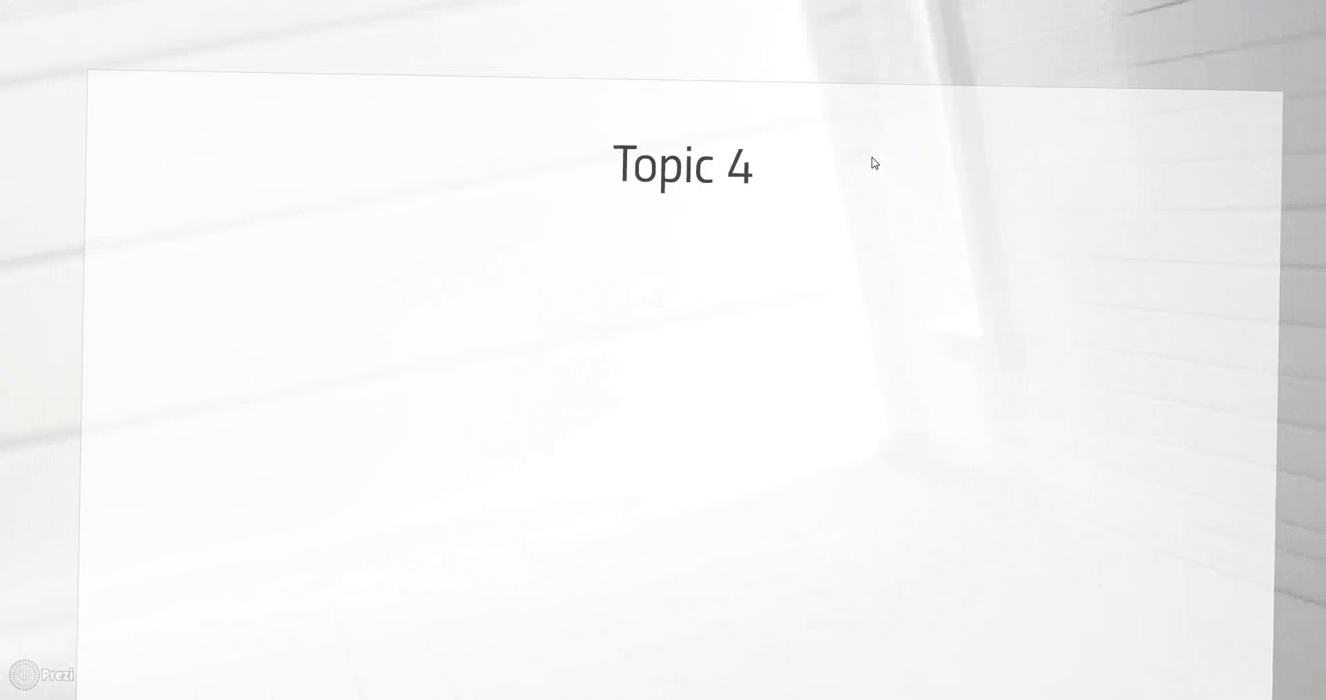
pyautogui.press('Right')
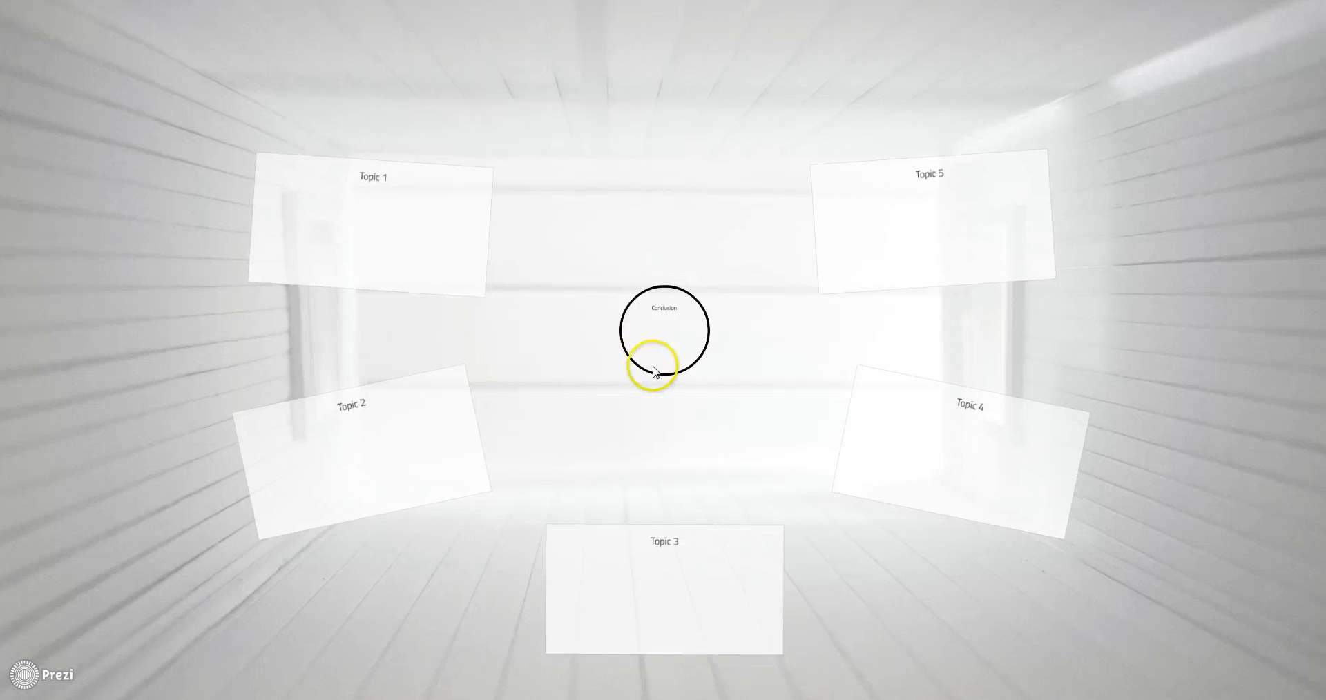
pyautogui.click(653, 366)
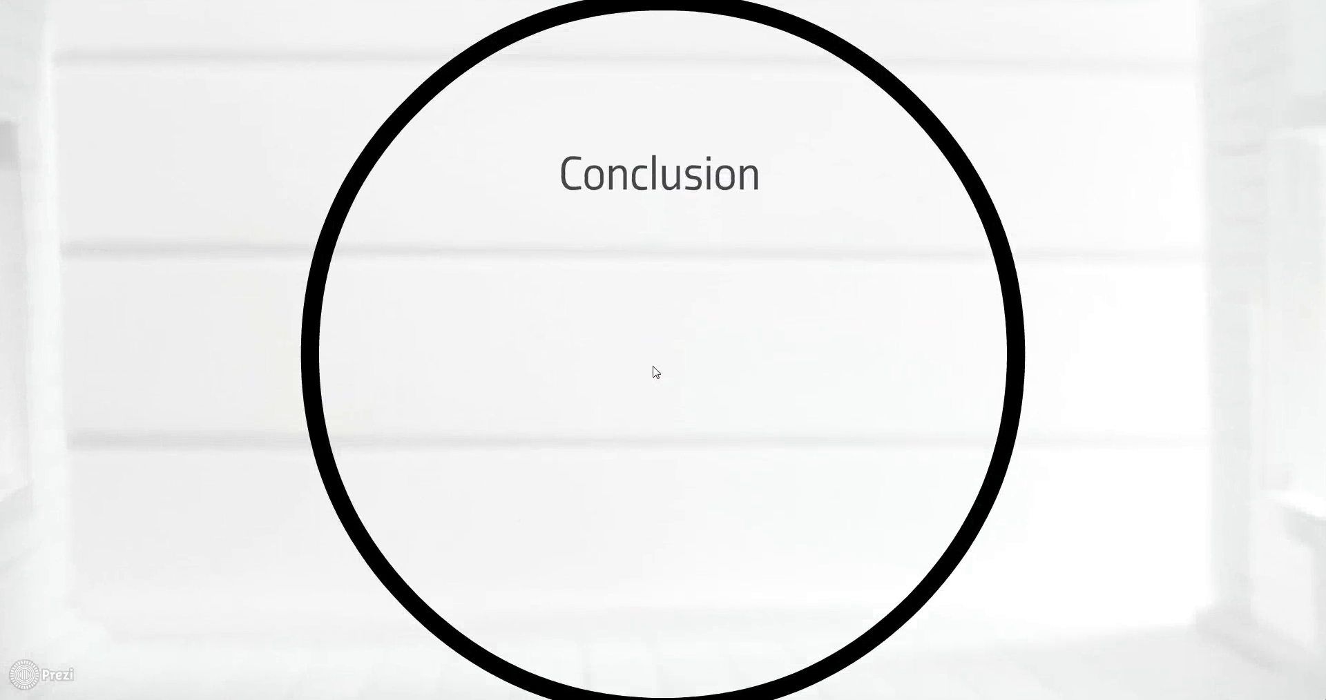
pyautogui.press('Right')
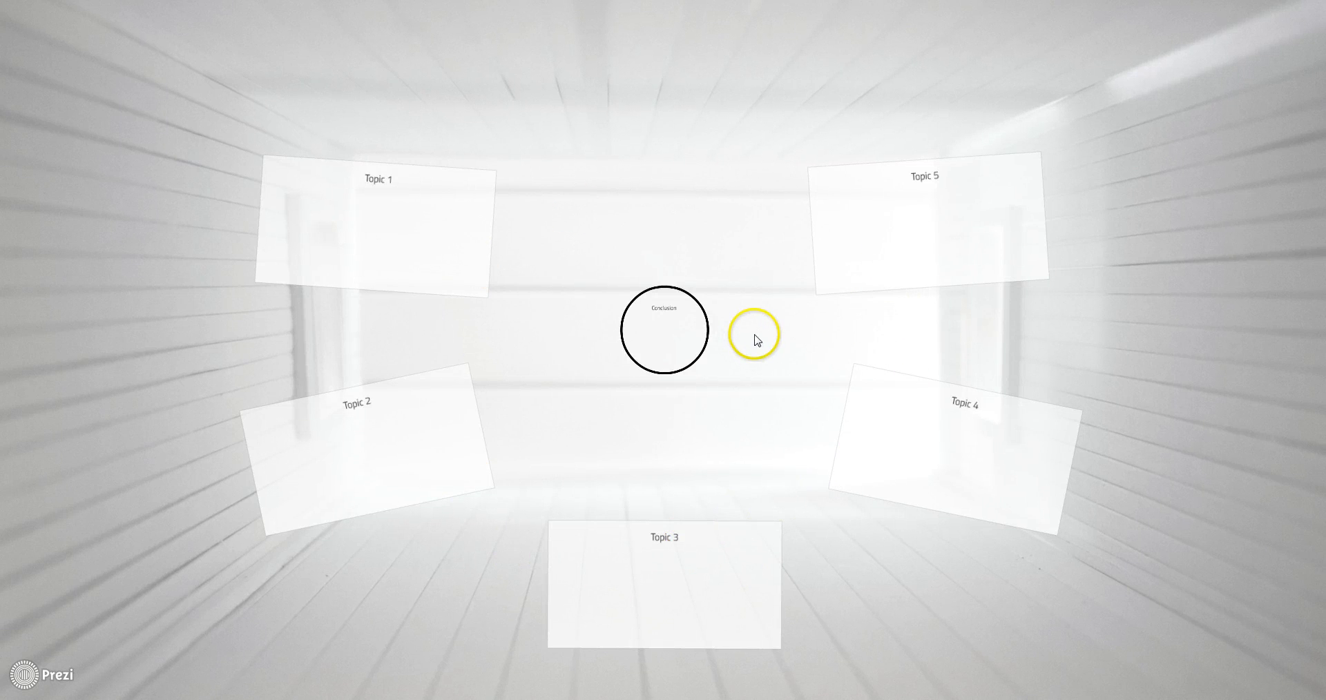
pyautogui.press('Escape')
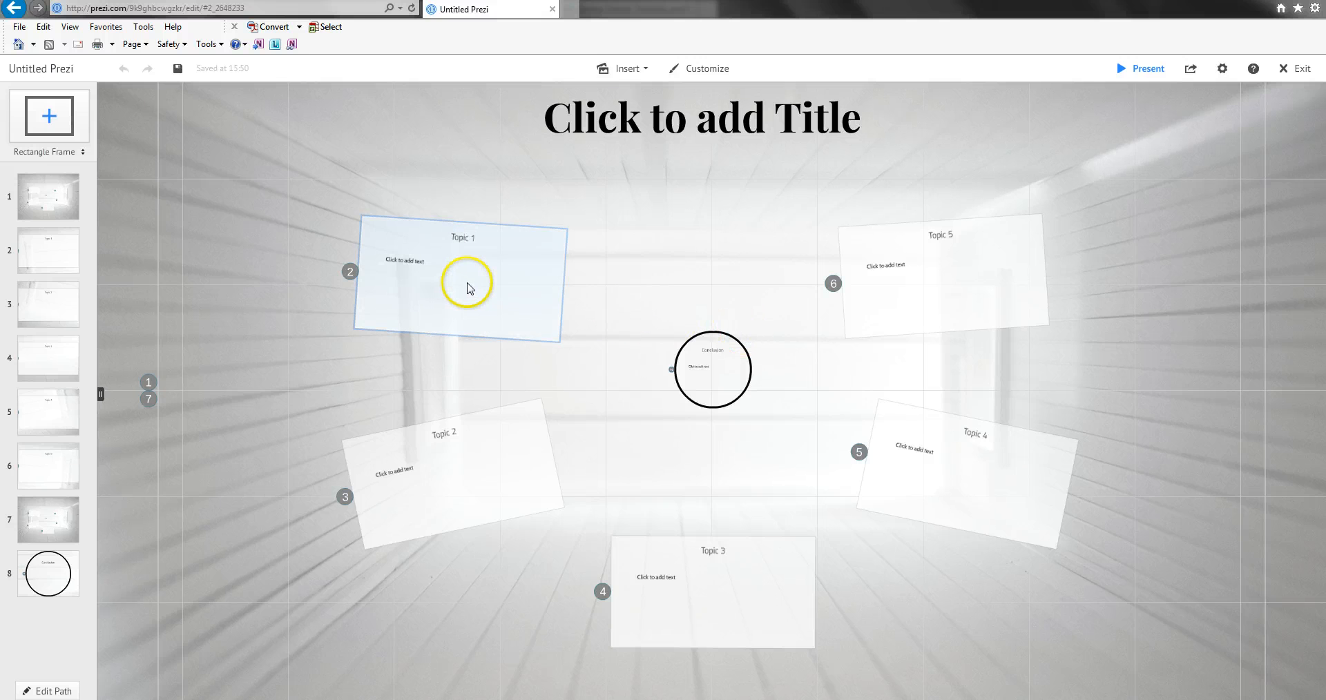
# Rotate the Topic 1 frame clockwise to a moderate tilt and nudge it slightly to the right.
pyautogui.click(409, 282)
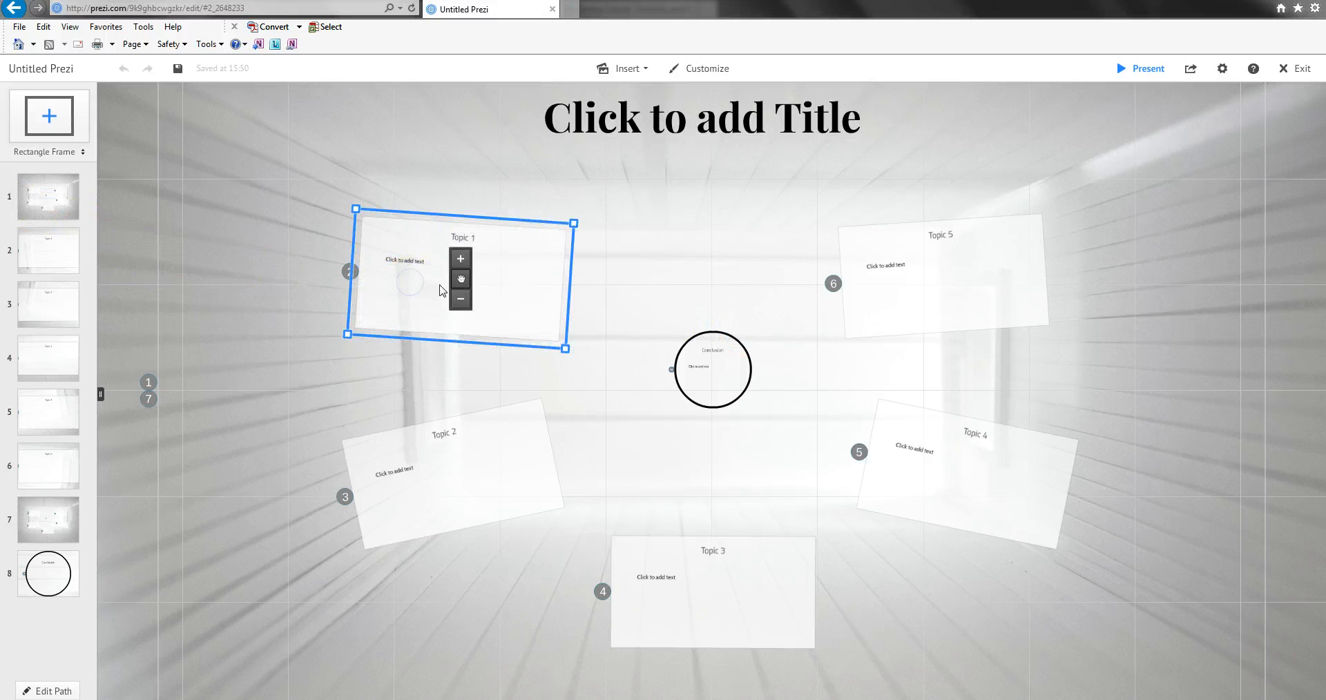
pyautogui.moveTo(574, 365)
pyautogui.mouseDown()
pyautogui.moveTo(572, 207)
pyautogui.moveTo(592, 246)
pyautogui.moveTo(568, 368)
pyautogui.mouseUp()
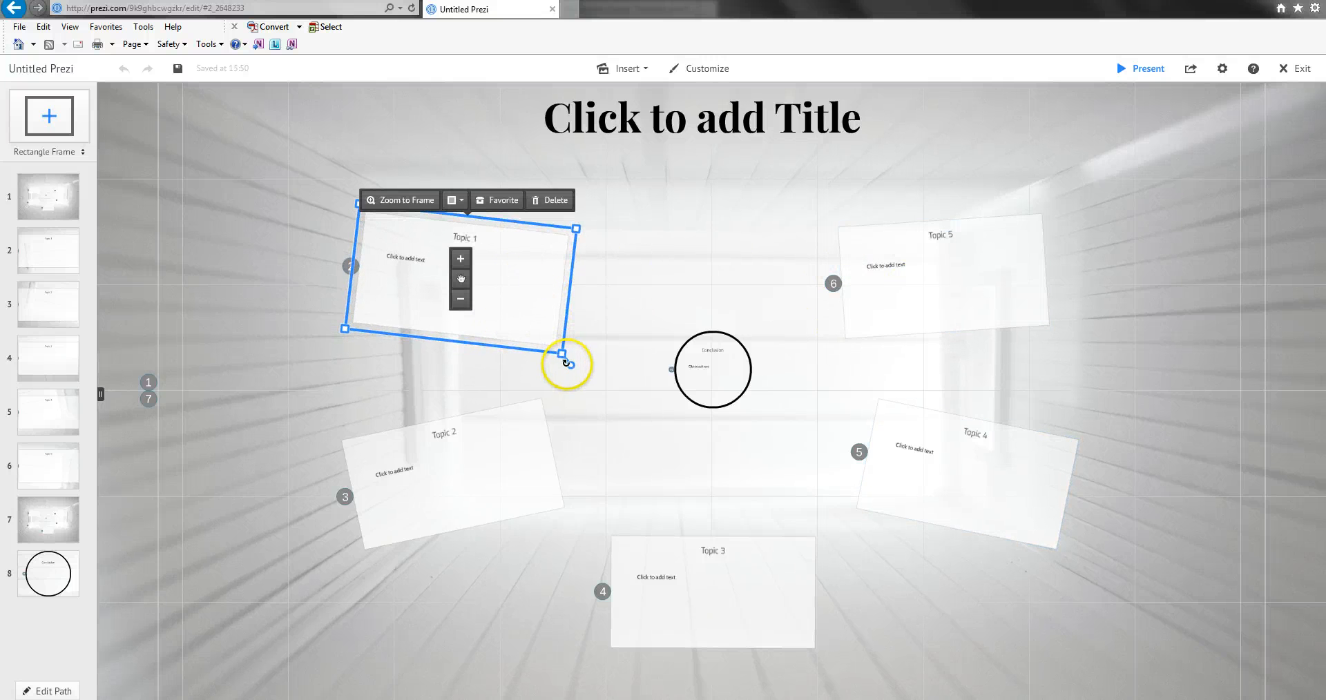
pyautogui.moveTo(572, 366); pyautogui.dragTo(540, 398)
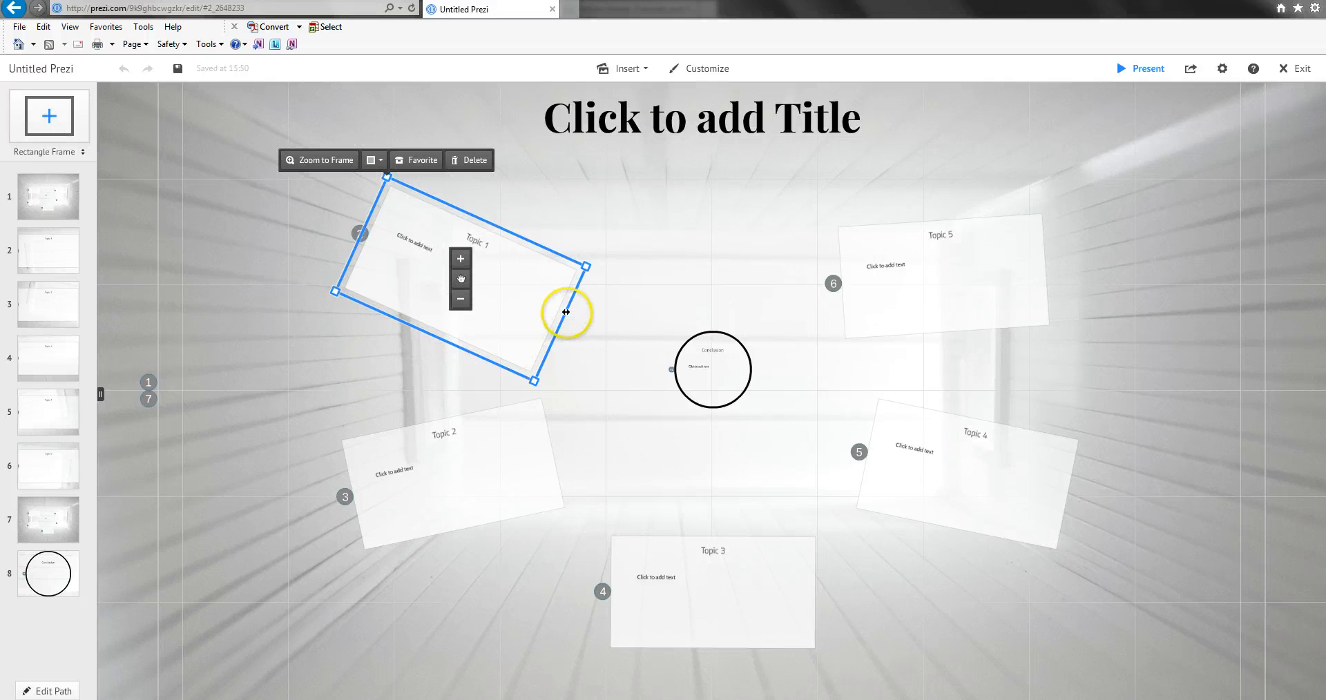
pyautogui.moveTo(461, 279)
pyautogui.mouseDown()
pyautogui.moveTo(485, 254)
pyautogui.moveTo(542, 248)
pyautogui.moveTo(491, 266)
pyautogui.moveTo(479, 287)
pyautogui.mouseUp()
pyautogui.moveTo(550, 396); pyautogui.dragTo(574, 379)
# Paste a copy of the Topic 1 frame, place it above and right of the original, and rotate it steeply clockwise.
pyautogui.hotkey('ctrl', 'v')
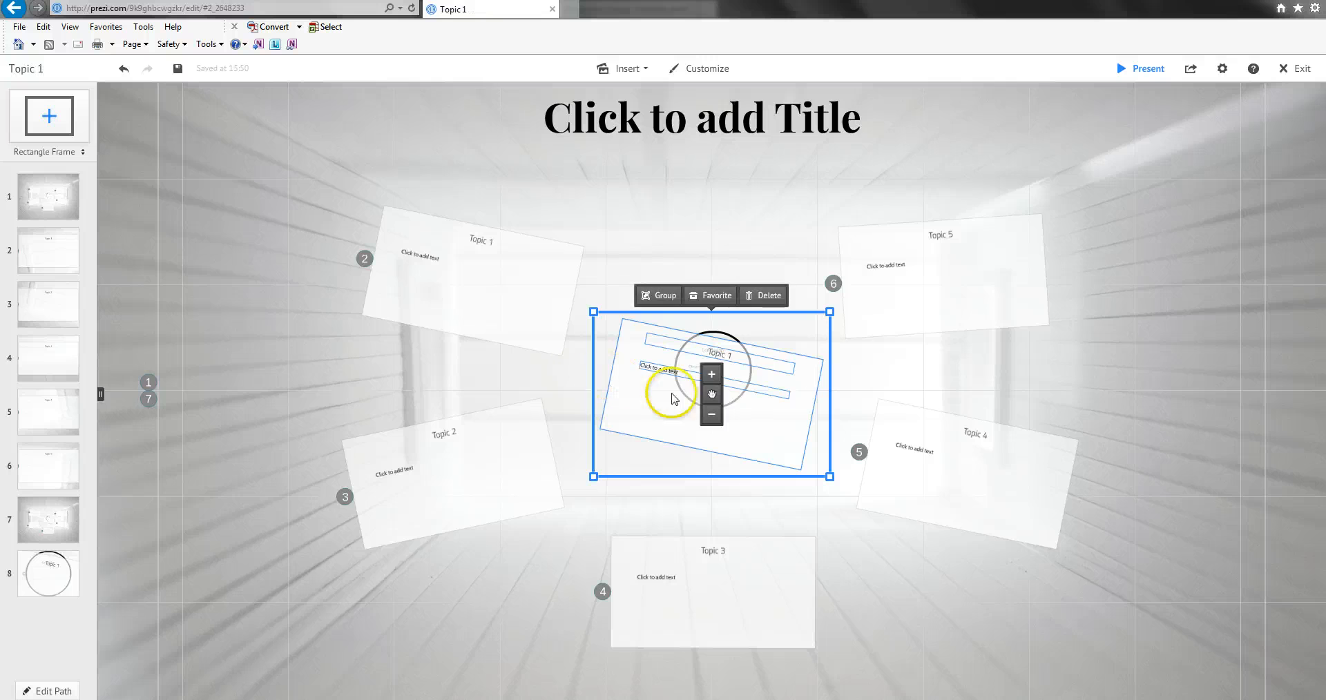
pyautogui.moveTo(715, 399); pyautogui.dragTo(459, 355)
pyautogui.moveTo(586, 444); pyautogui.dragTo(520, 486)
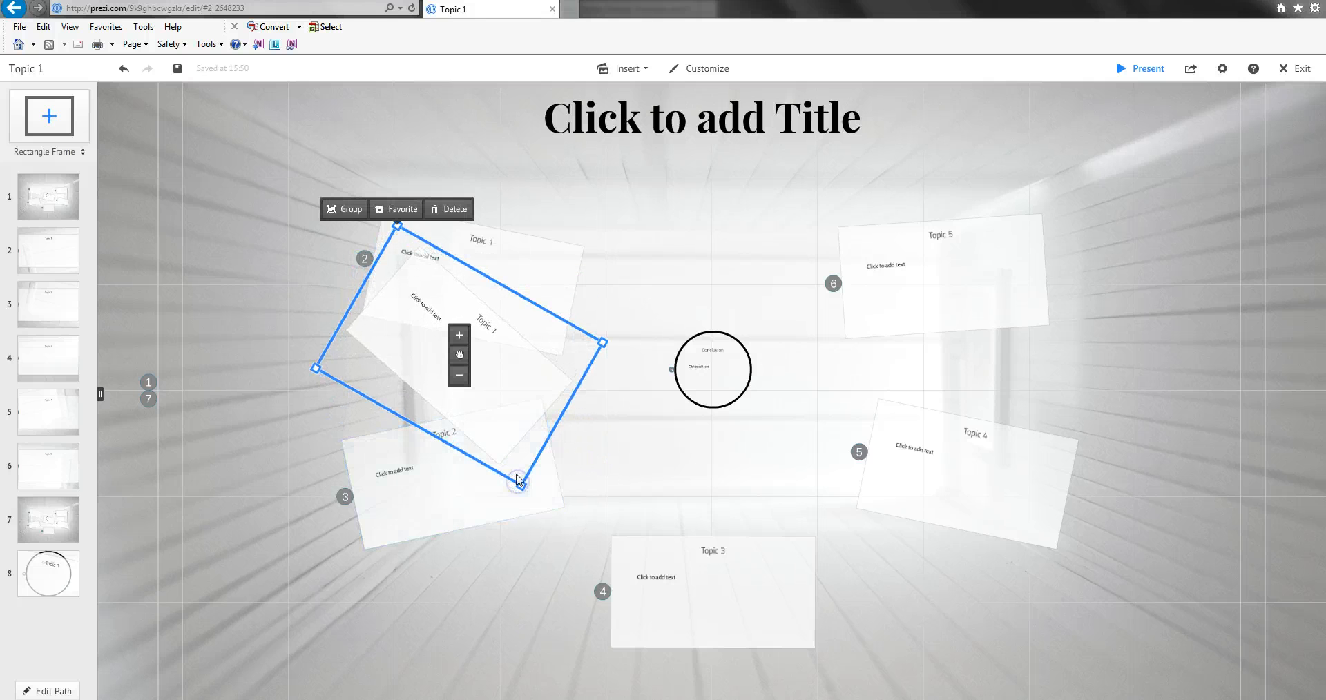
pyautogui.click(553, 372)
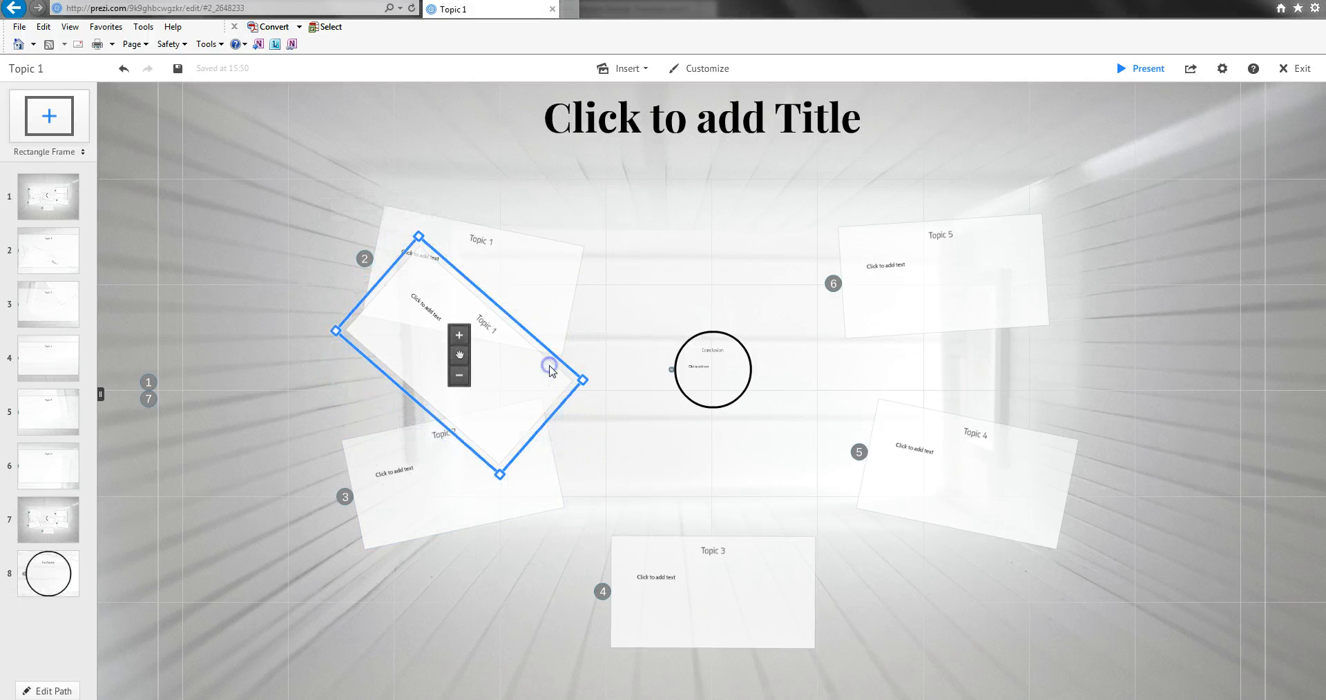
pyautogui.moveTo(460, 368); pyautogui.dragTo(612, 232)
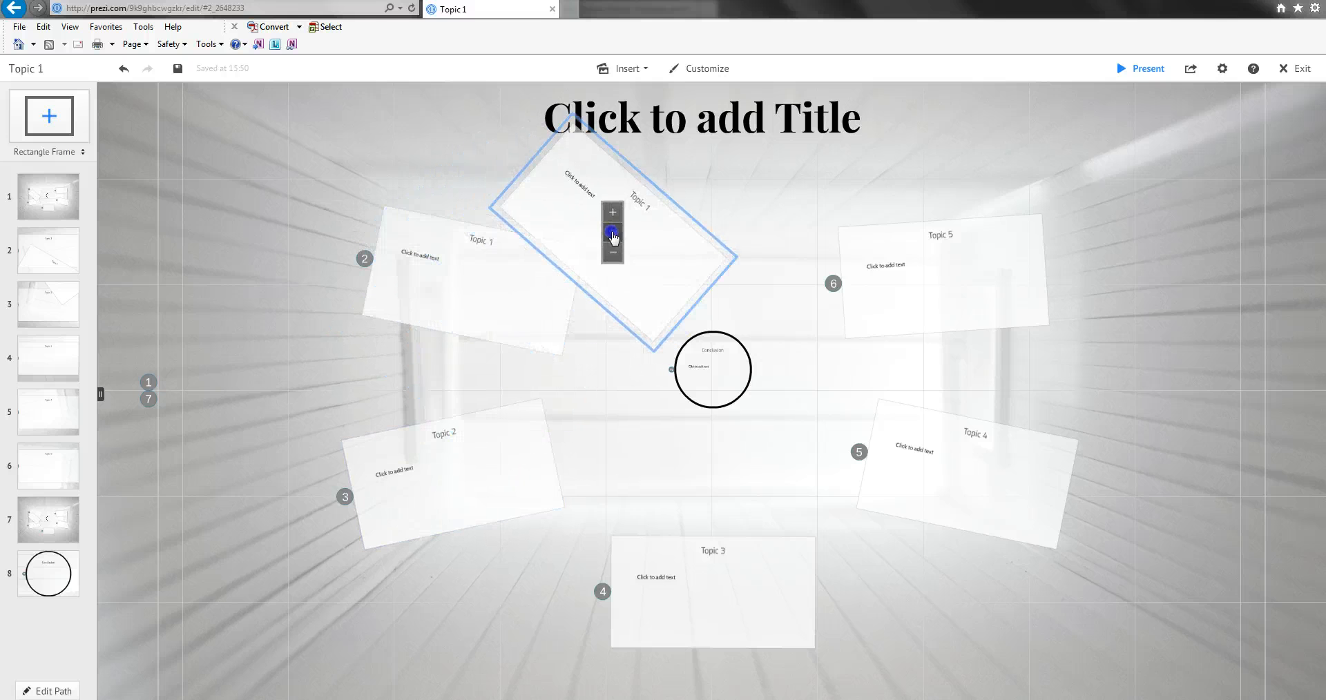
pyautogui.moveTo(654, 365); pyautogui.dragTo(604, 364)
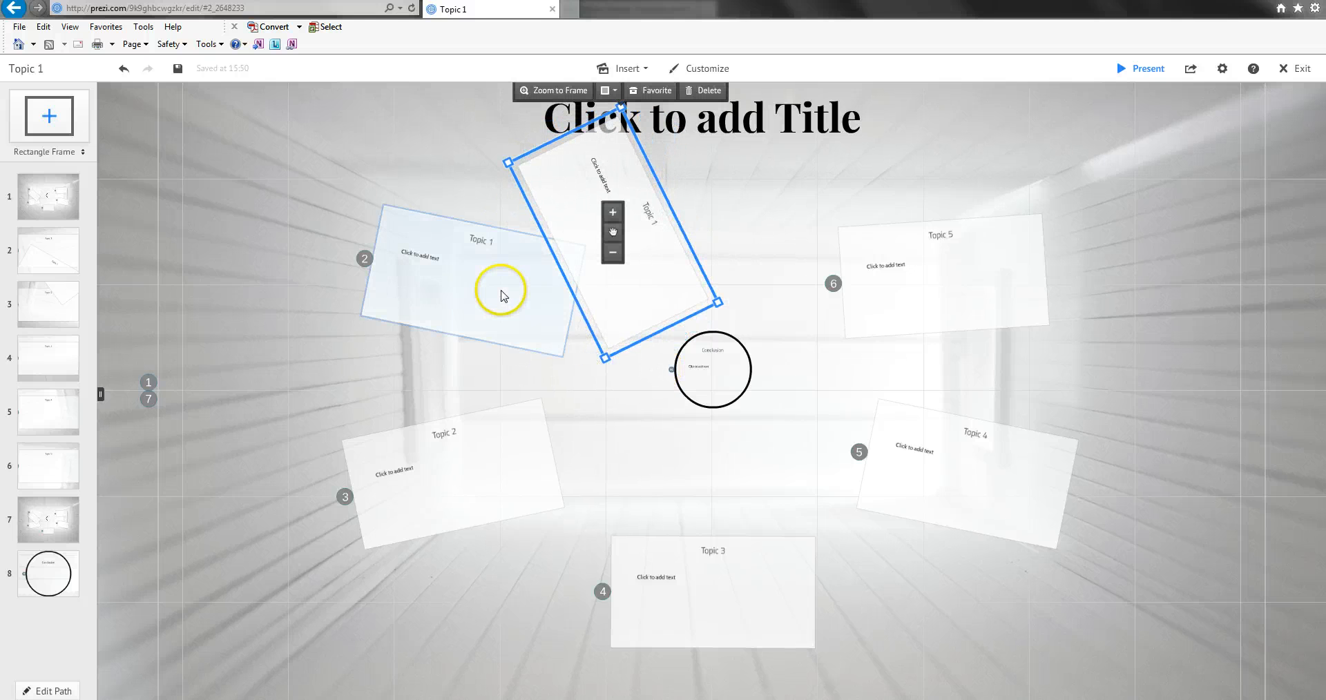
# Add the copied Topic 1 frame to the presentation path and reorder it to position 3, right after the original Topic 1.
pyautogui.rightClick(624, 292)
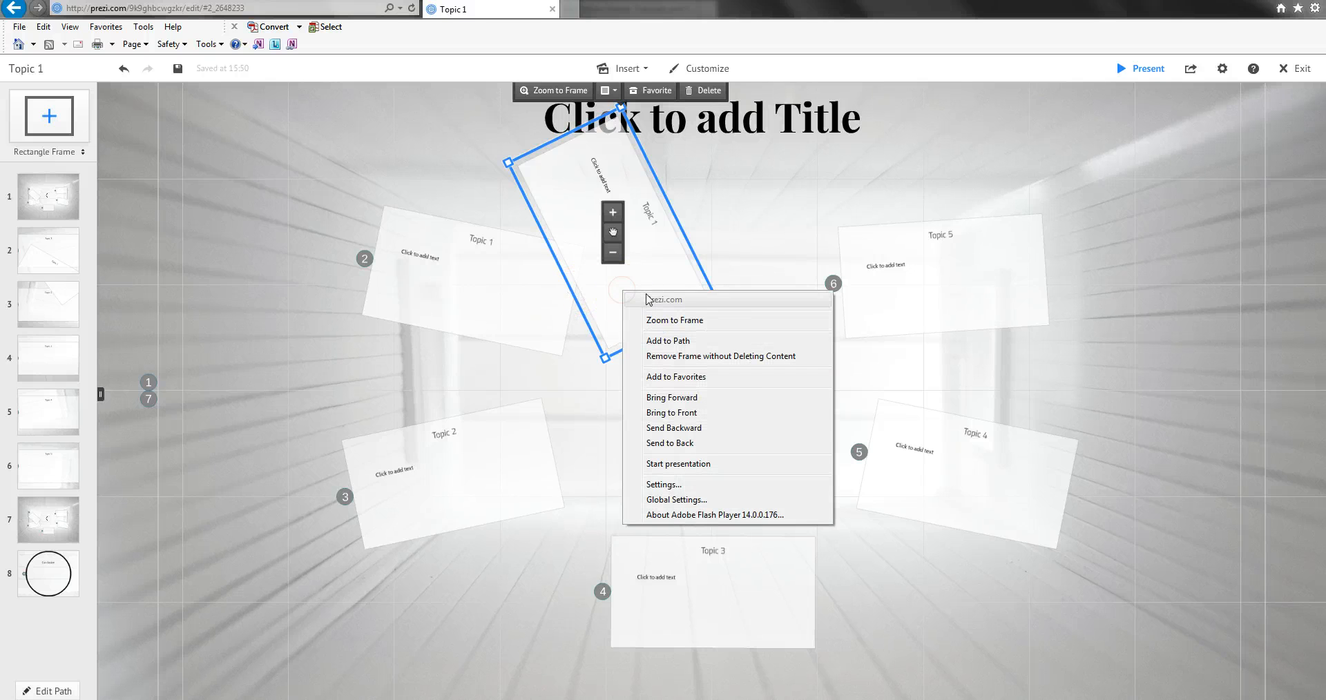
pyautogui.click(659, 340)
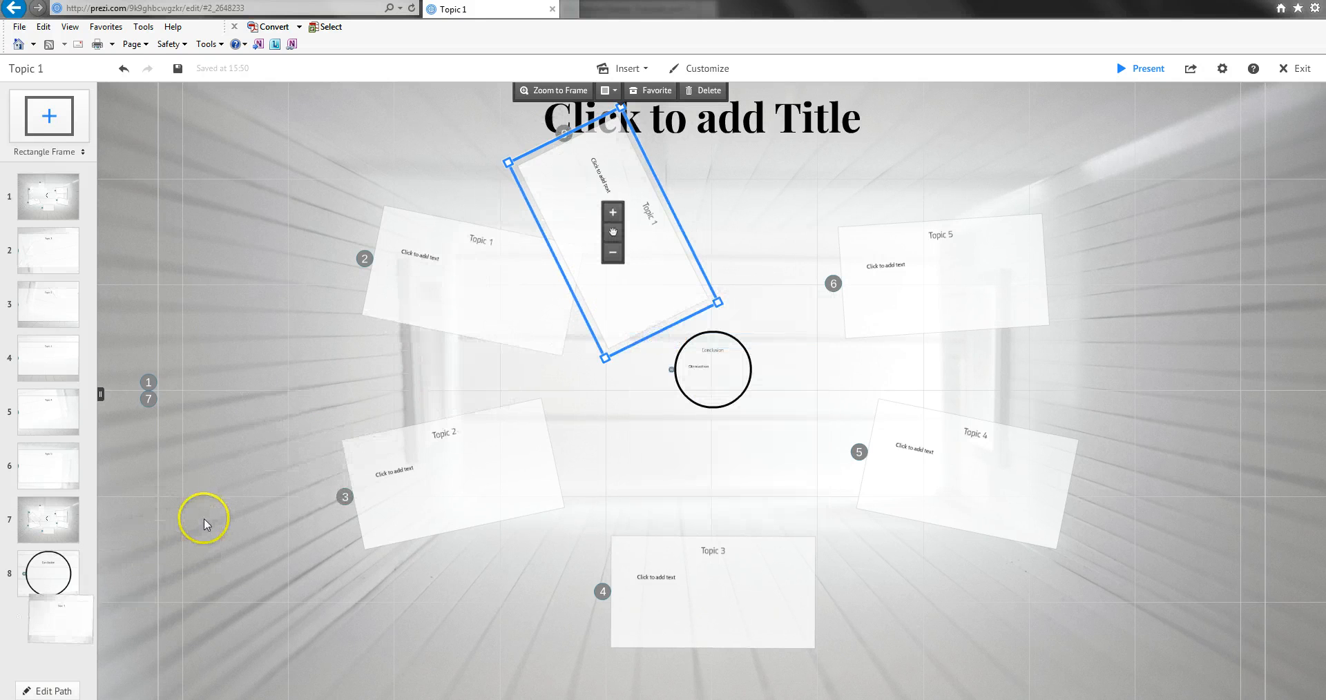
pyautogui.moveTo(44, 628)
pyautogui.mouseDown()
pyautogui.moveTo(63, 594)
pyautogui.moveTo(69, 245)
pyautogui.moveTo(47, 284)
pyautogui.moveTo(49, 298)
pyautogui.moveTo(65, 293)
pyautogui.mouseUp()
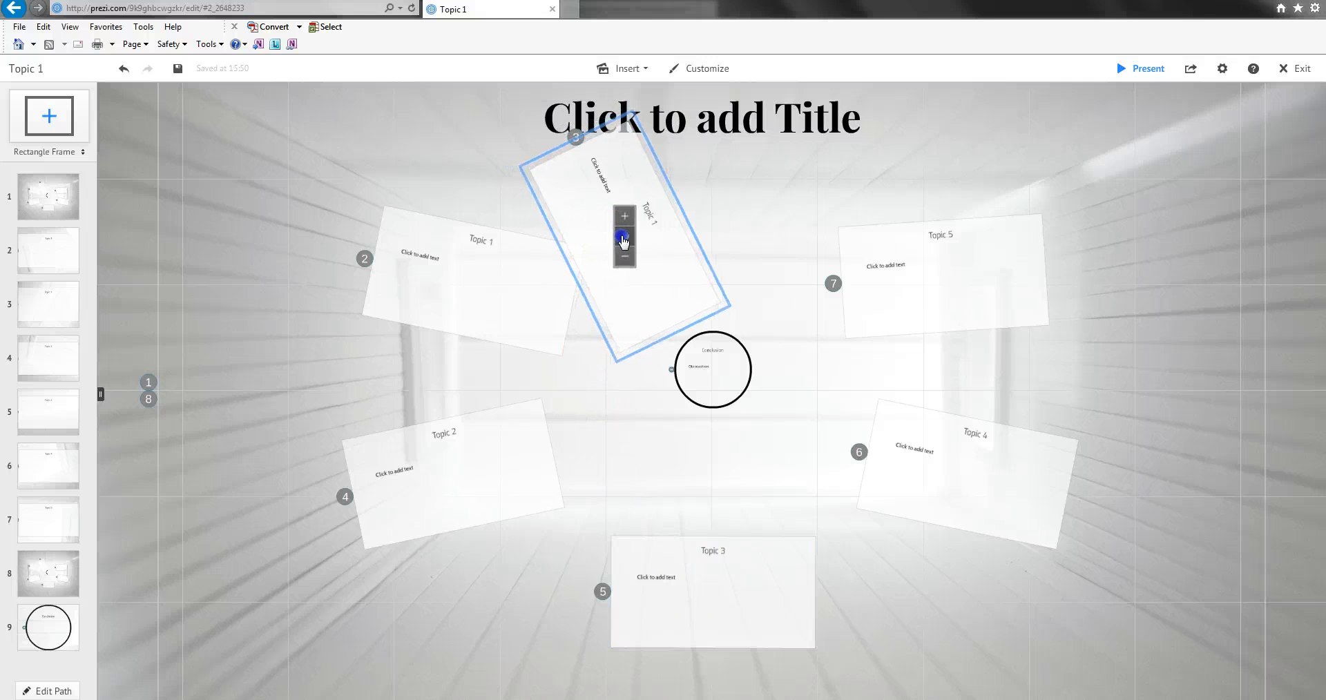
# Move the original Topic 1 frame down toward Topic 2 and shift its rotated copy slightly to the left.
pyautogui.click(502, 290)
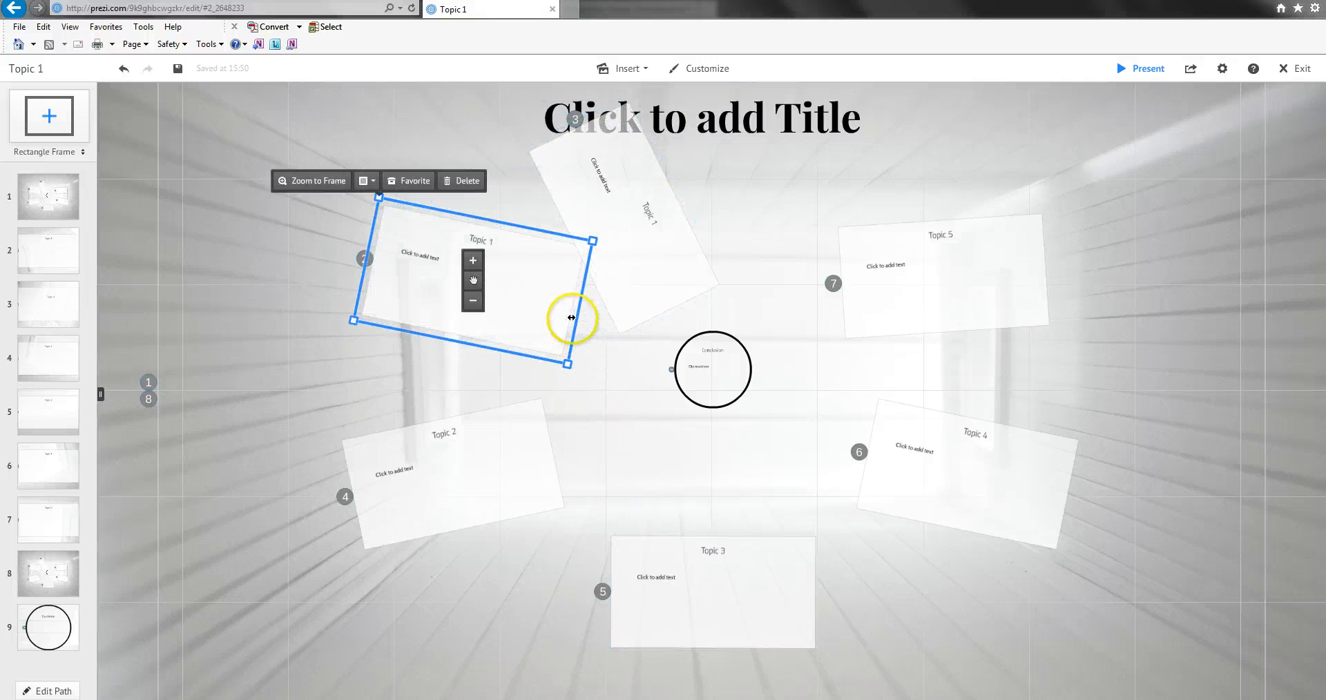
pyautogui.moveTo(473, 280); pyautogui.dragTo(458, 338)
pyautogui.click(619, 253)
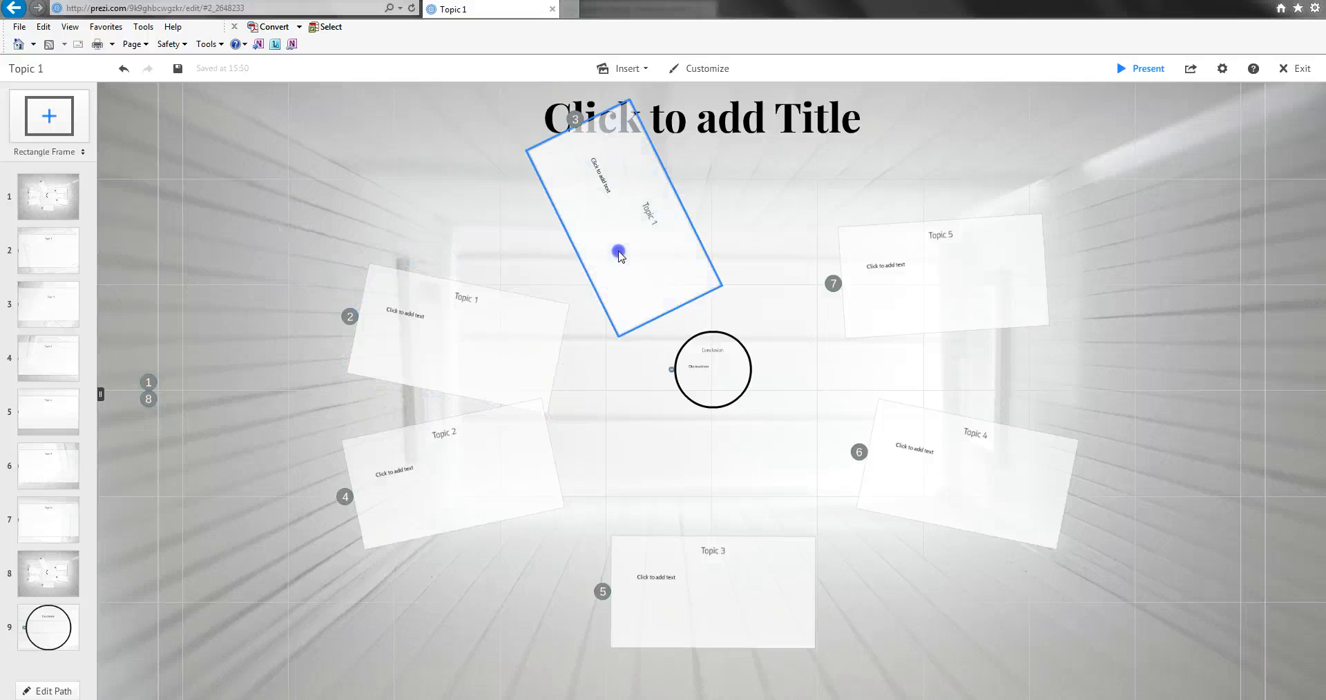
pyautogui.moveTo(626, 238); pyautogui.dragTo(592, 239)
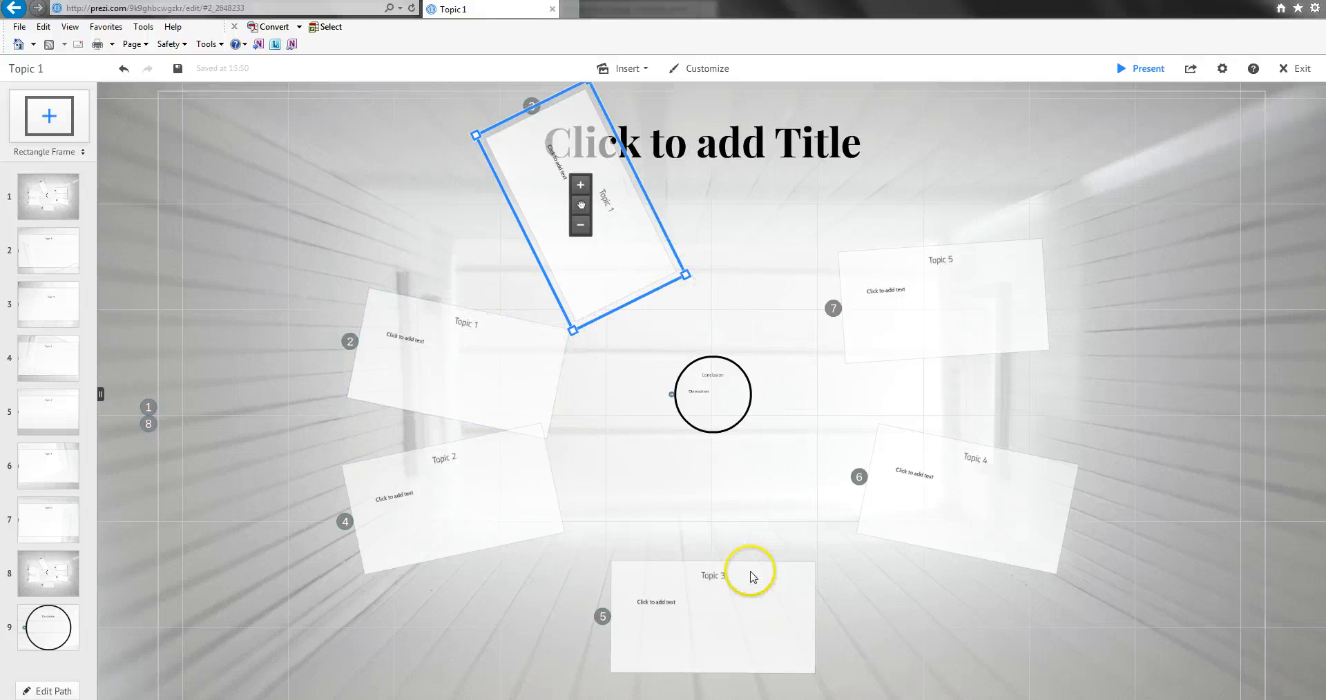
# Open the theme customization options and bring the Topic 2 frame into close, straightened view.
pyautogui.click(708, 69)
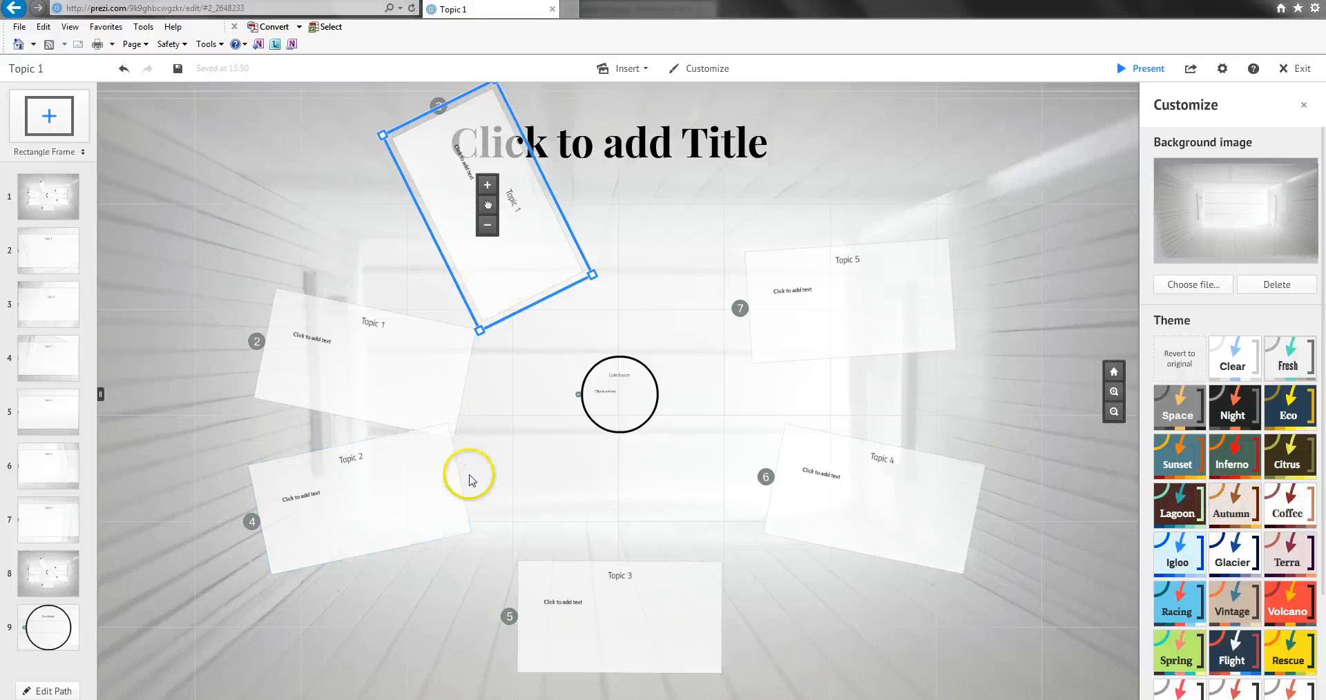
pyautogui.click(335, 495)
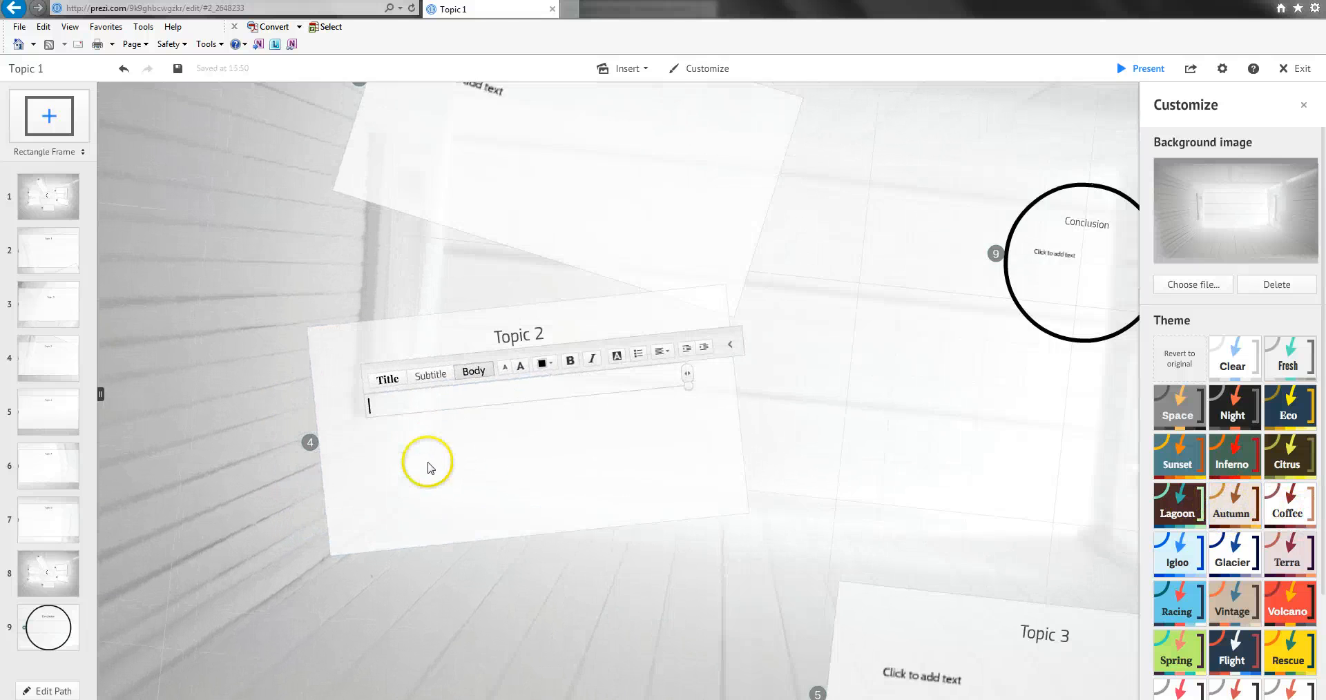
pyautogui.click(432, 458)
pyautogui.click(385, 201)
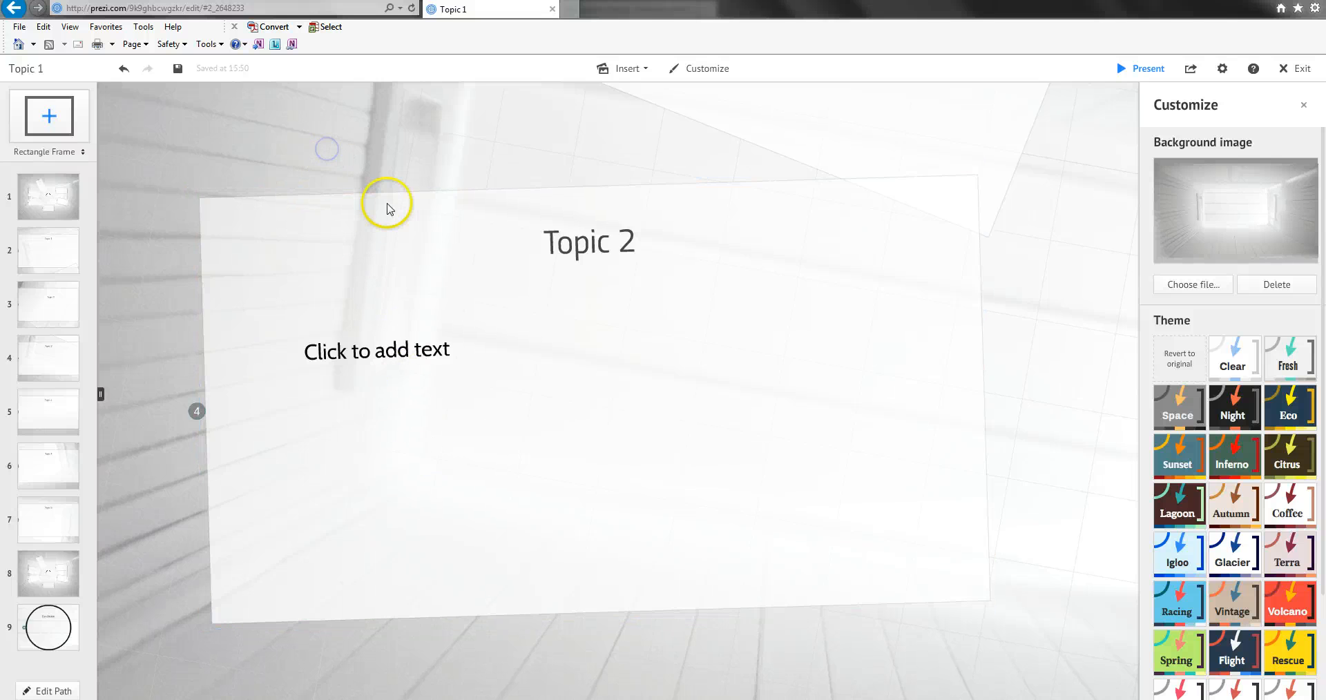
pyautogui.click(409, 354)
pyautogui.click(409, 353)
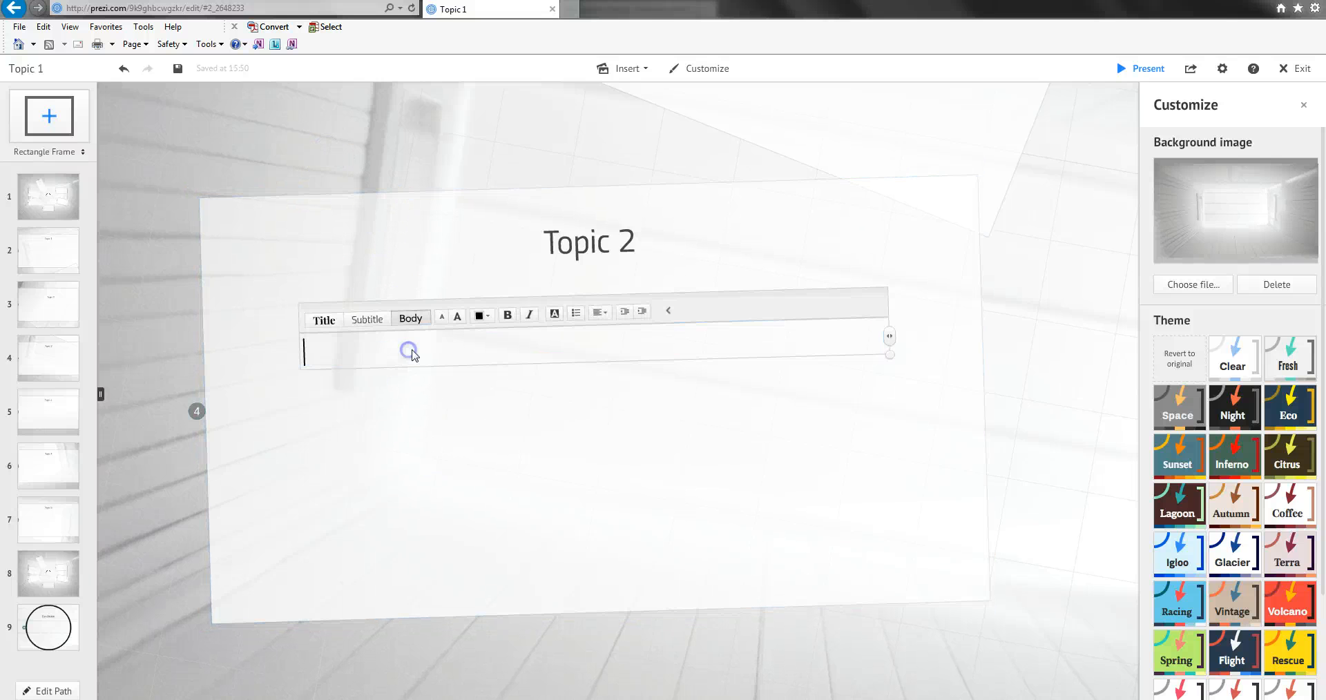
pyautogui.click(444, 164)
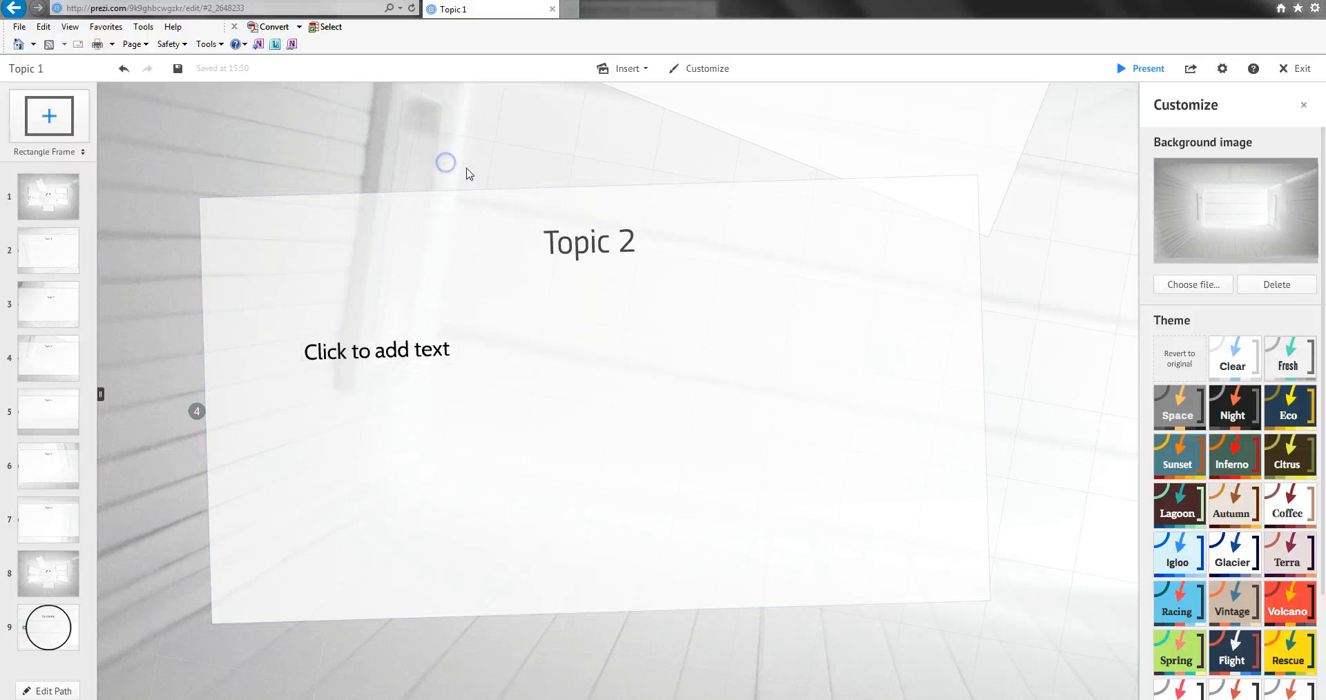
pyautogui.click(318, 204)
pyautogui.click(509, 160)
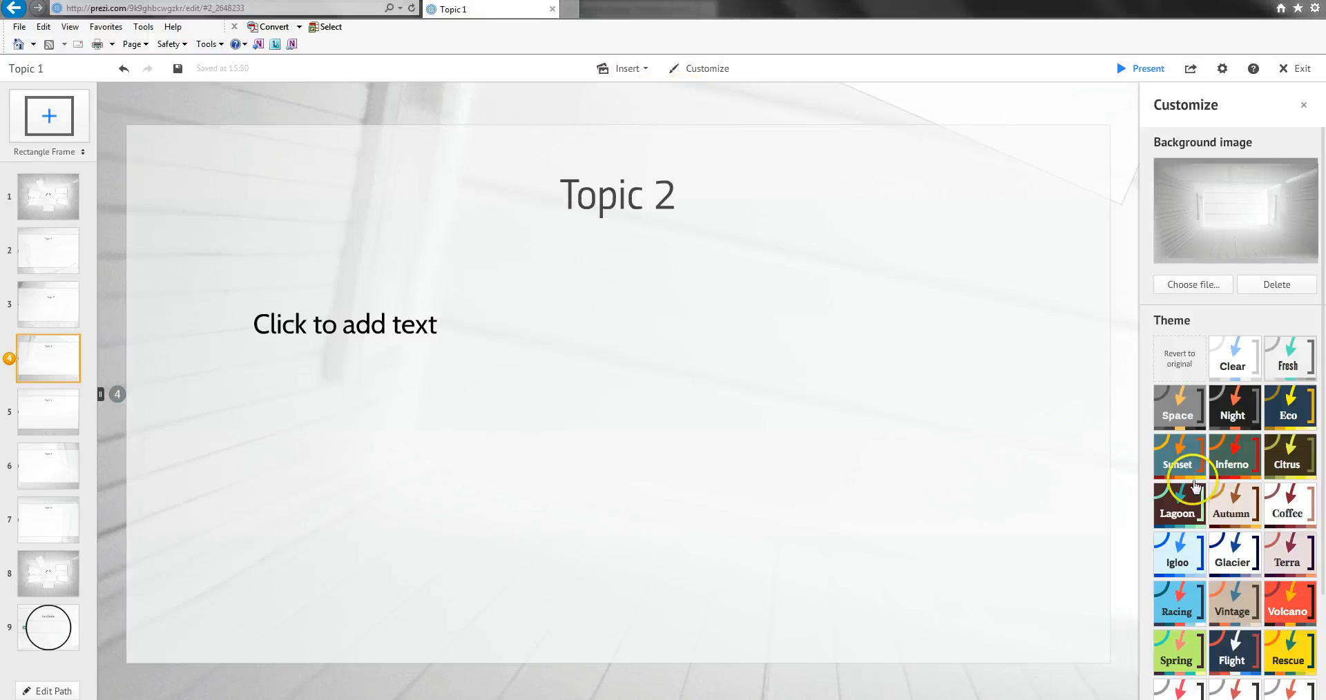
# Try the Lagoon theme, check it in the overview, and apply the Flight theme instead.
pyautogui.click(1182, 514)
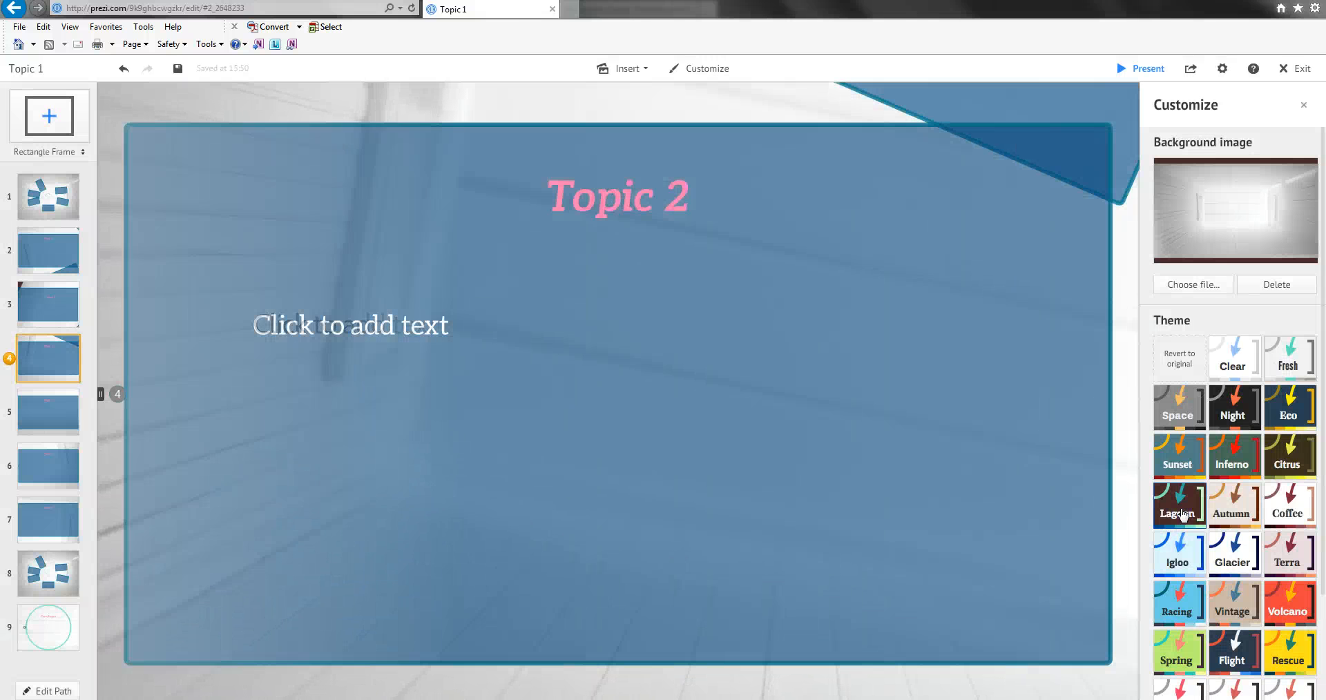
pyautogui.click(39, 199)
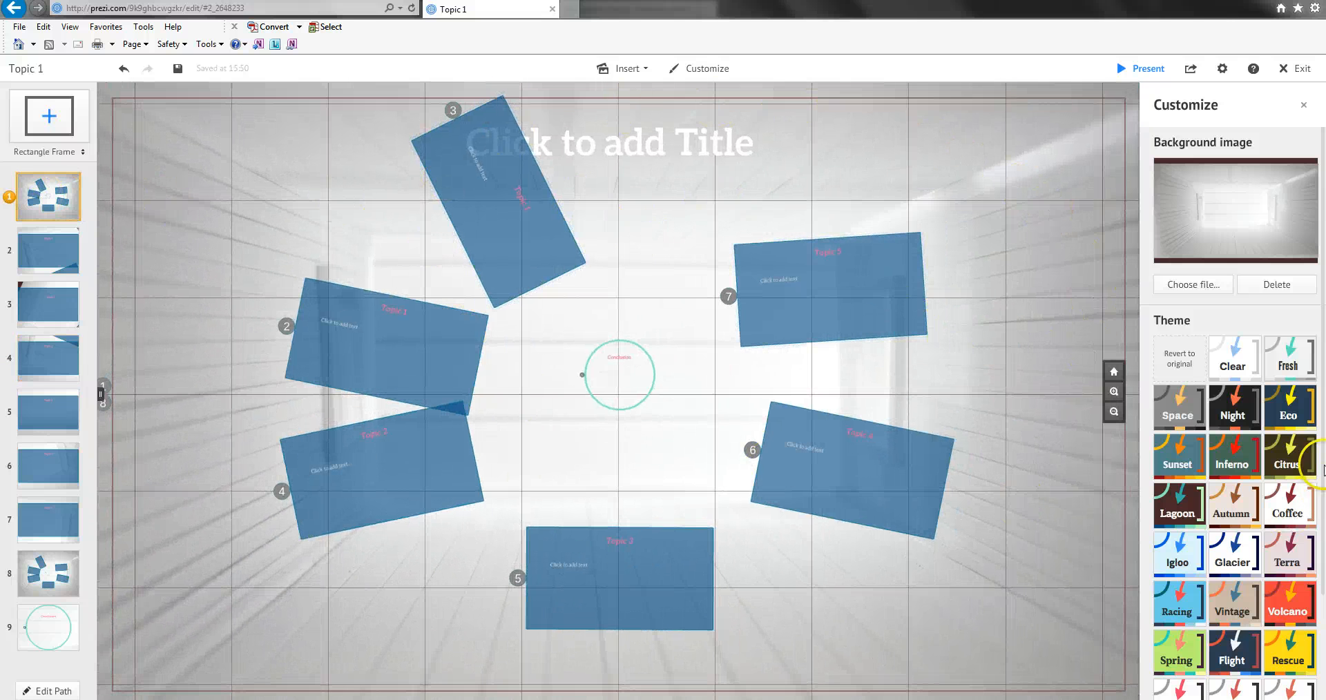
pyautogui.click(1234, 663)
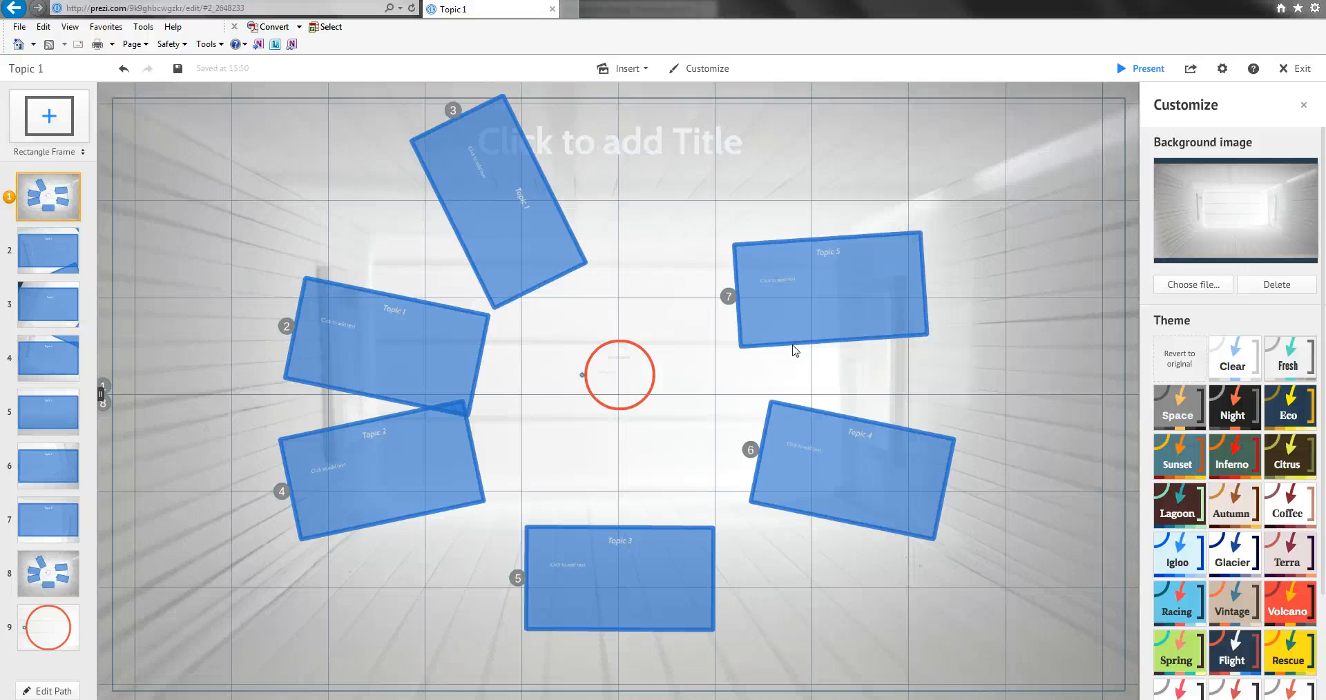
# Save and exit the presentation editor, and look over the Topic 1 presentation's page.
pyautogui.click(1290, 70)
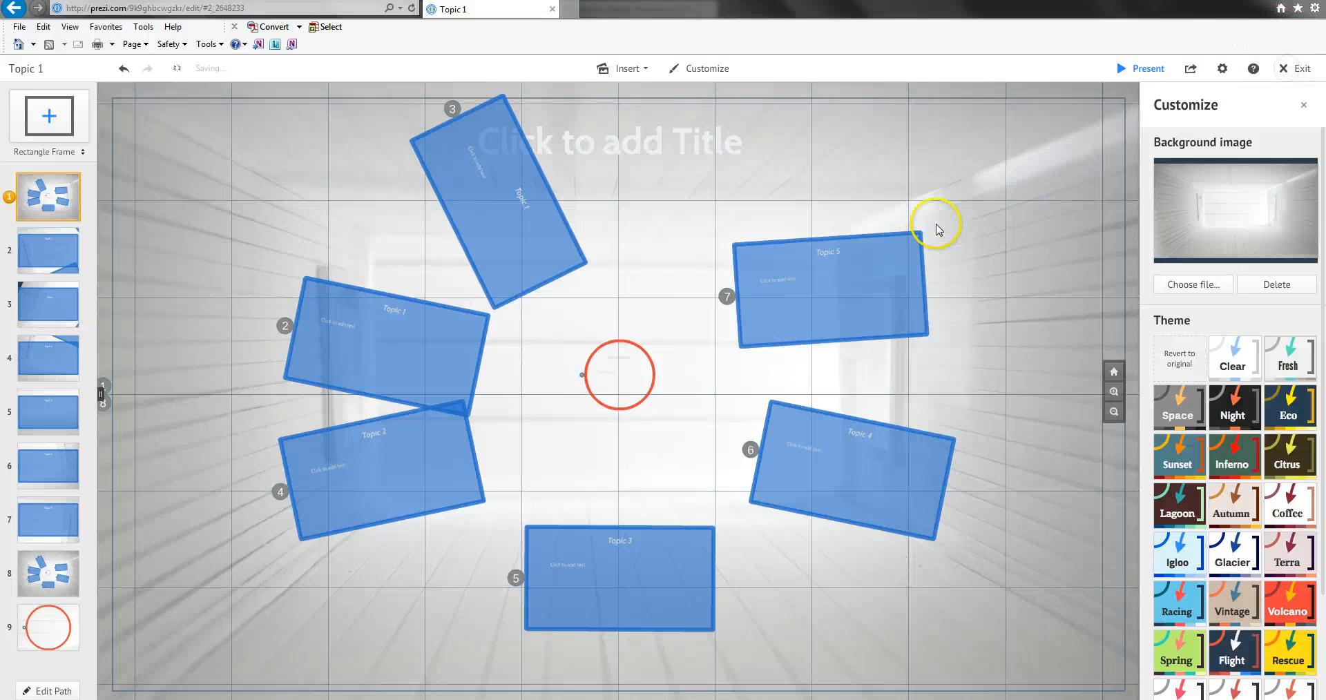
pyautogui.click(1282, 70)
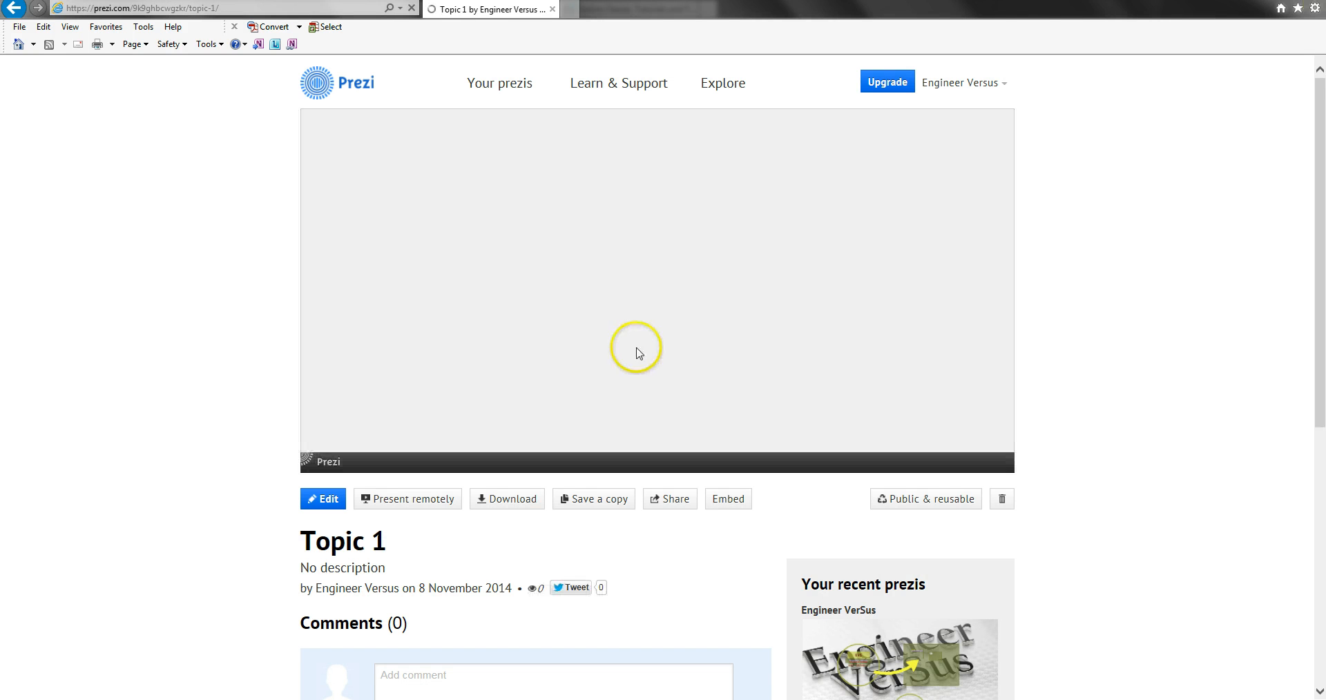
pyautogui.scroll(-3, 1036, 216)
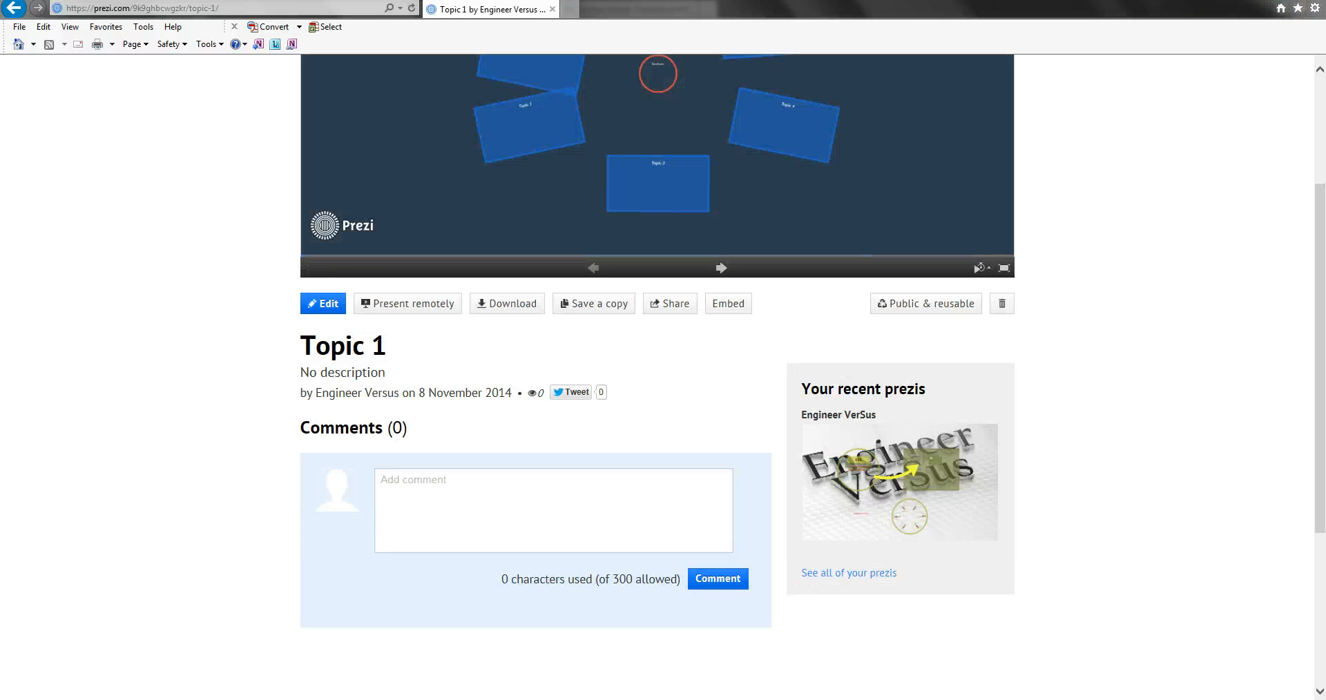
pyautogui.scroll(3, 1223, 69)
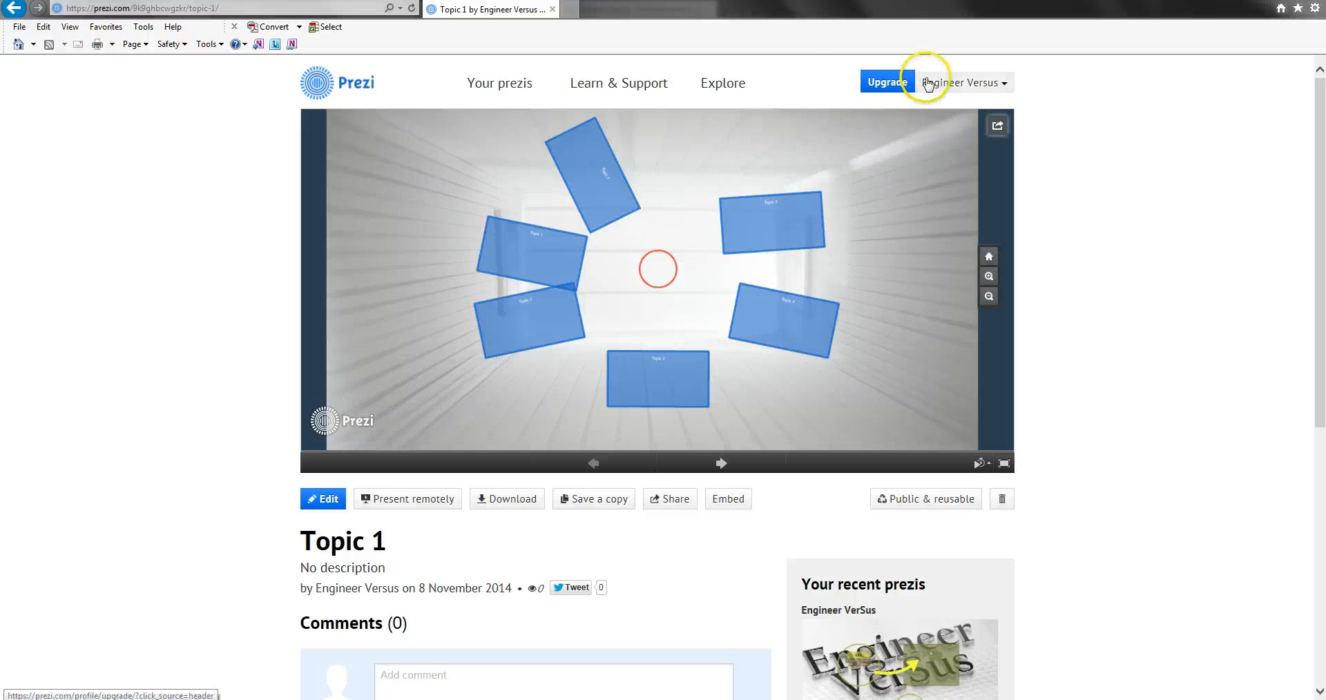
pyautogui.scroll(-6, 970, 182)
pyautogui.scroll(6, 975, 172)
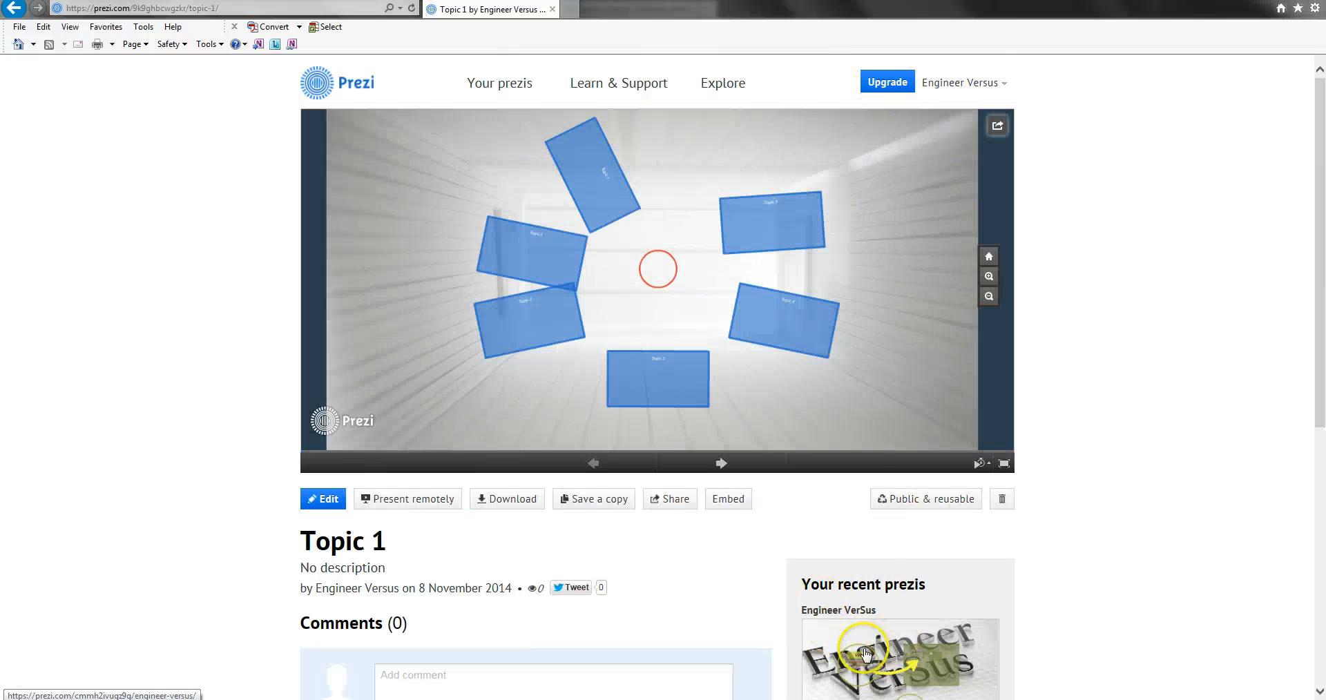
# Return to the refreshed list of all prezis and delete the Topic 1 prezi.
pyautogui.click(1281, 8)
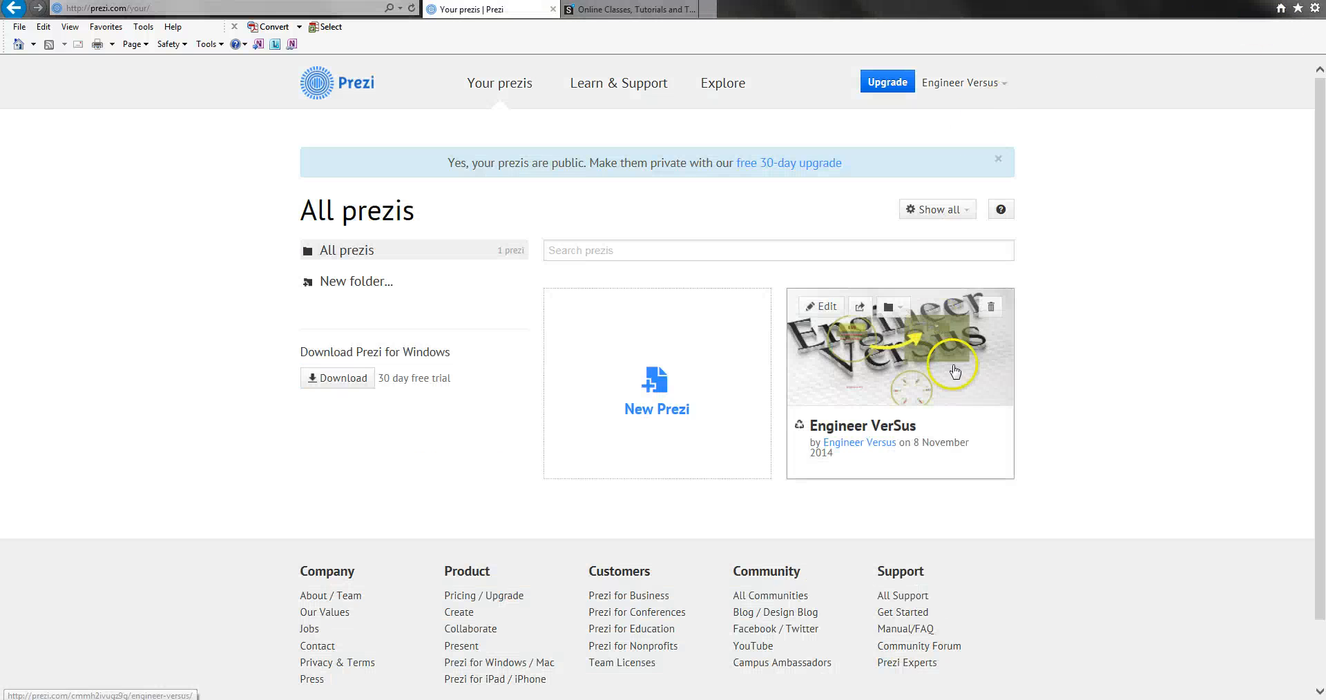
pyautogui.click(413, 9)
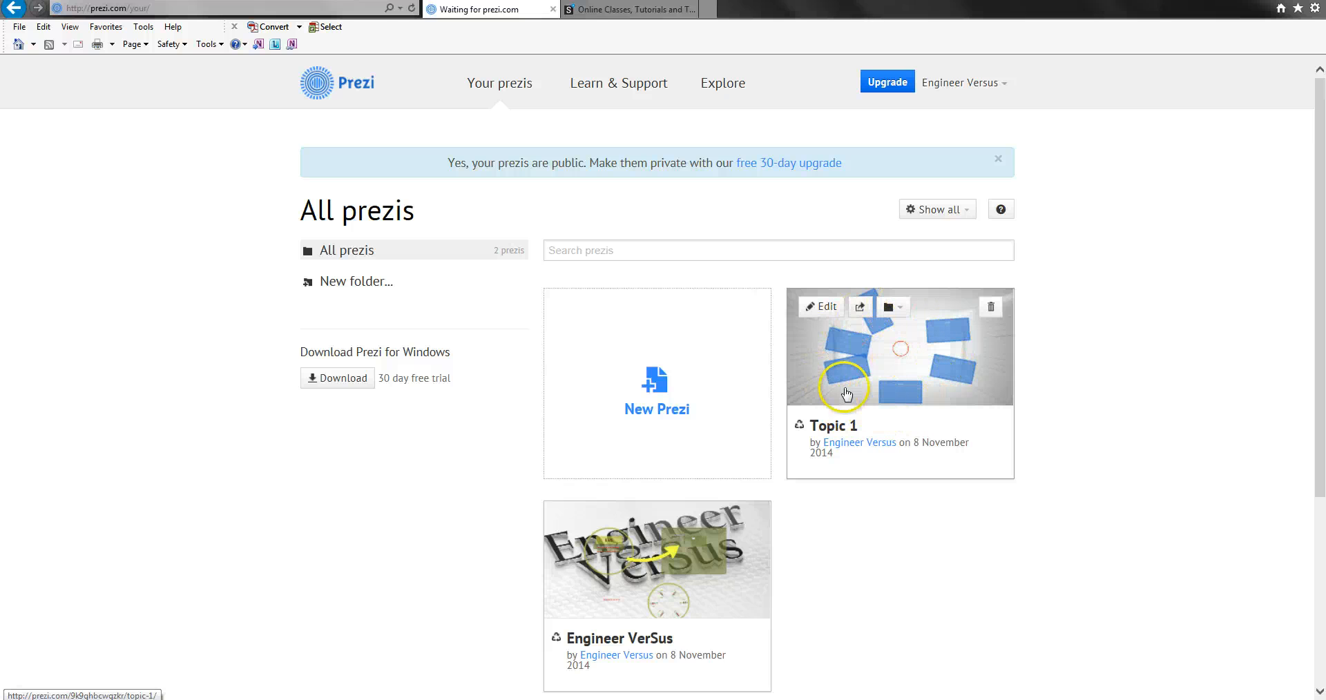
pyautogui.click(989, 312)
pyautogui.click(722, 410)
# Create a new prezi in a maximized window using the Above the Clouds template.
pyautogui.click(691, 395)
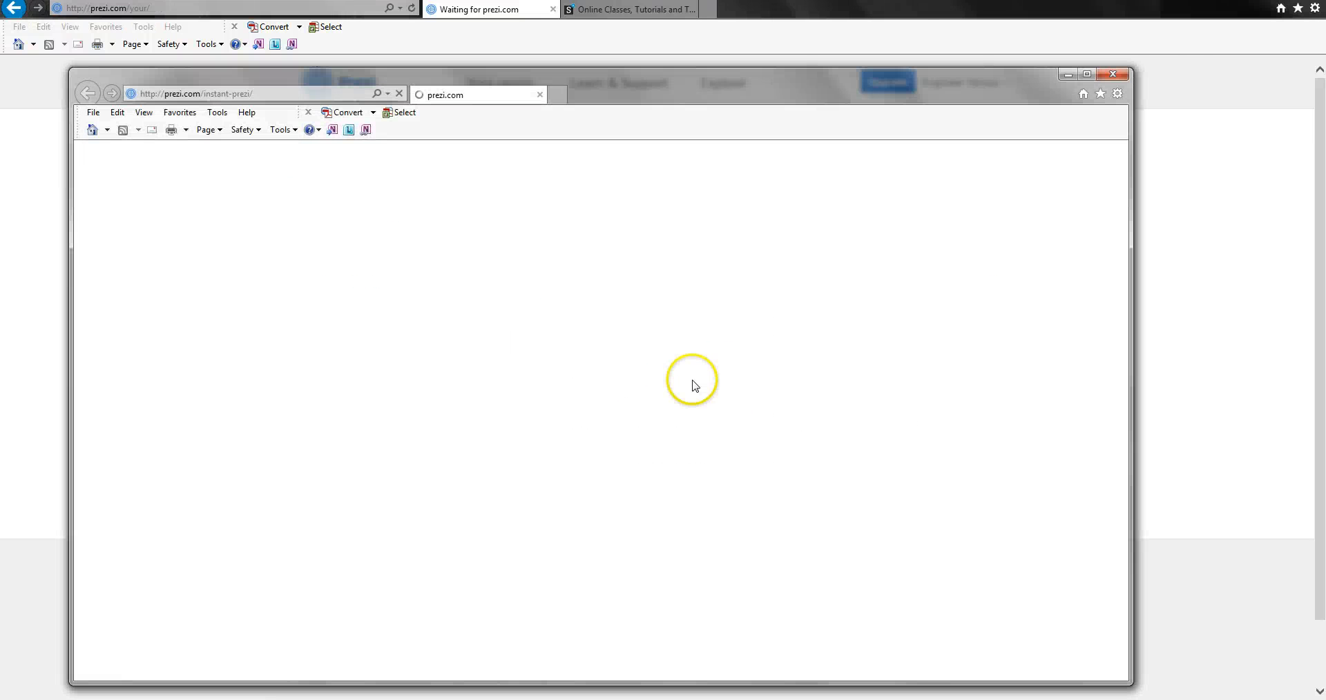
pyautogui.doubleClick(710, 81)
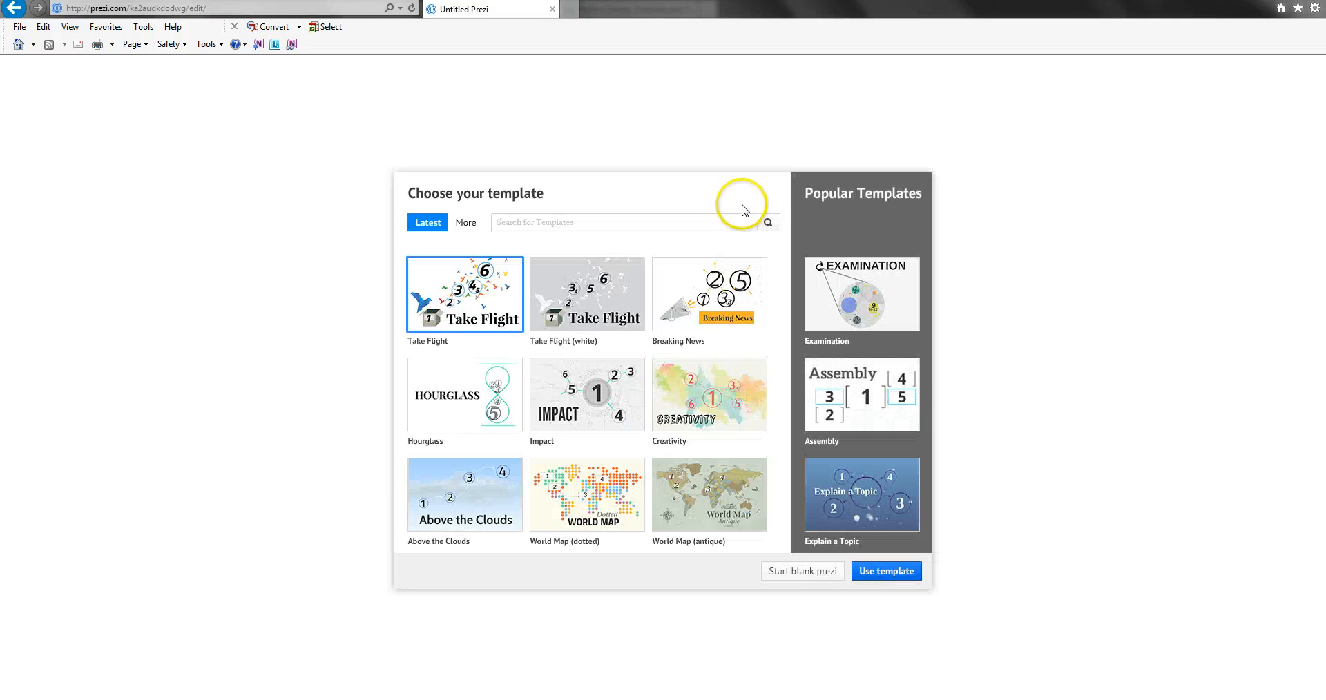
pyautogui.click(471, 496)
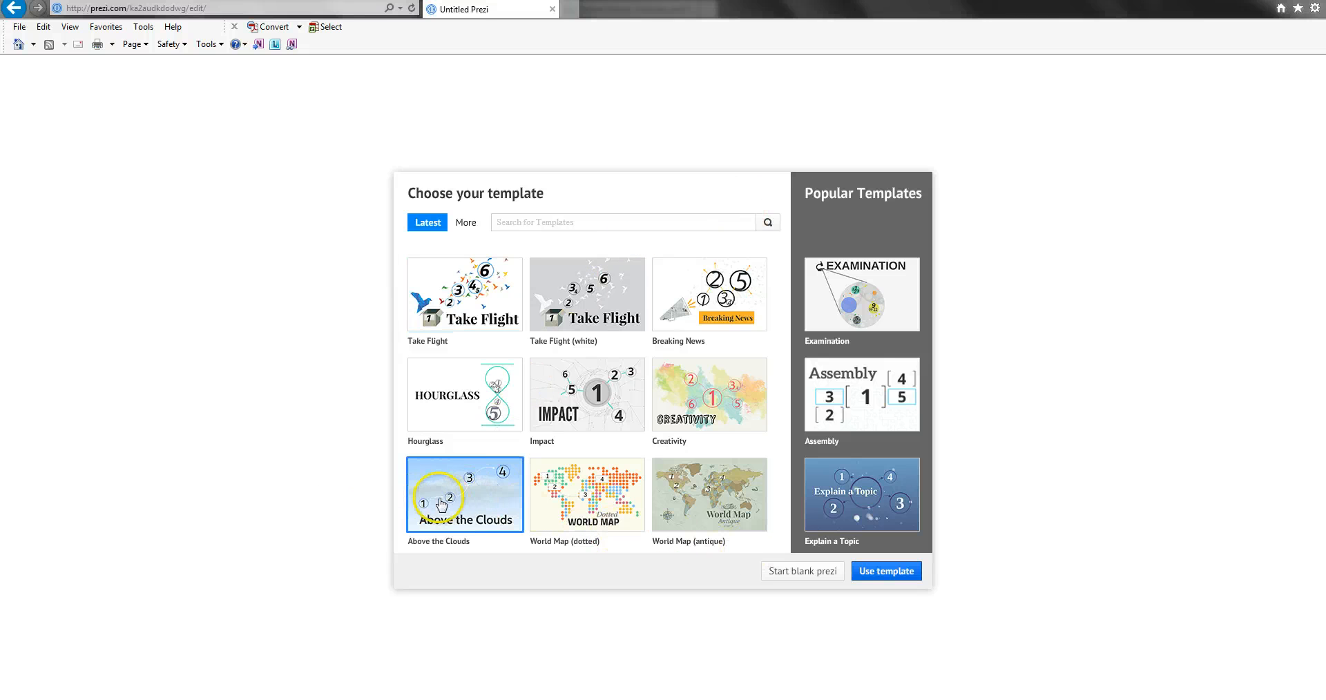
pyautogui.click(886, 571)
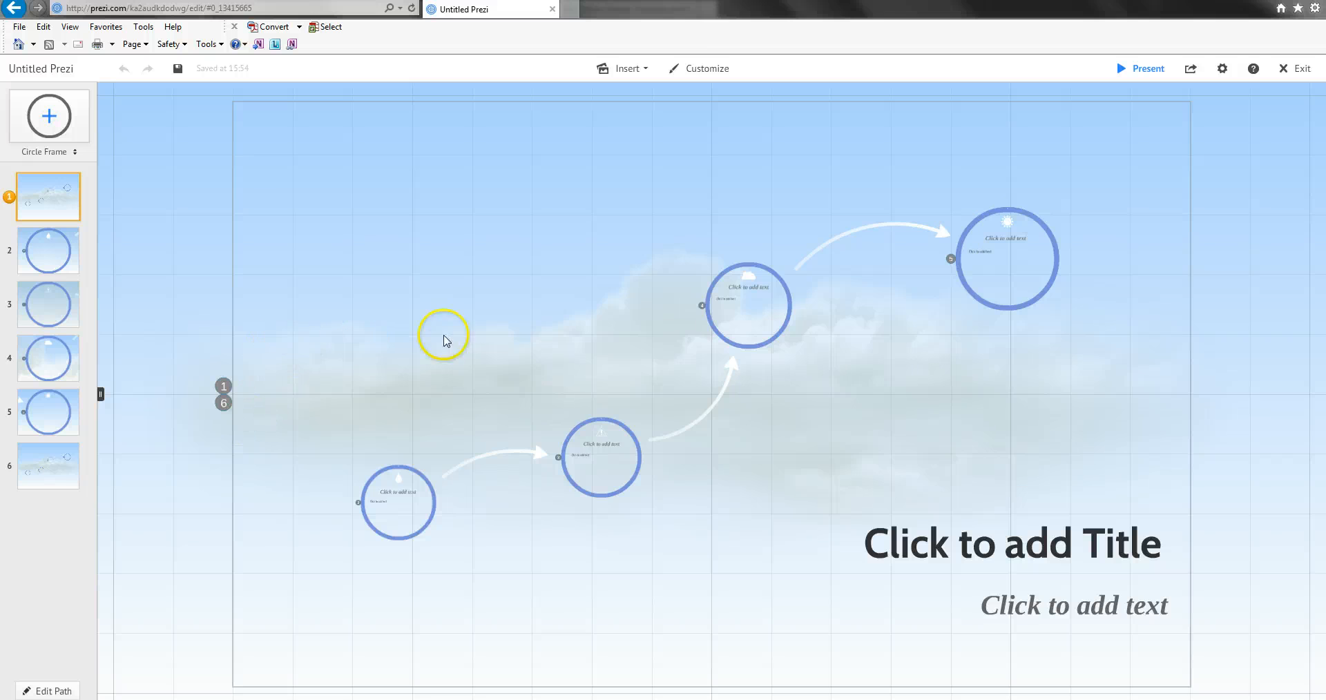
# Open the 3D background layer editor from the presentation's advanced theme settings.
pyautogui.click(720, 69)
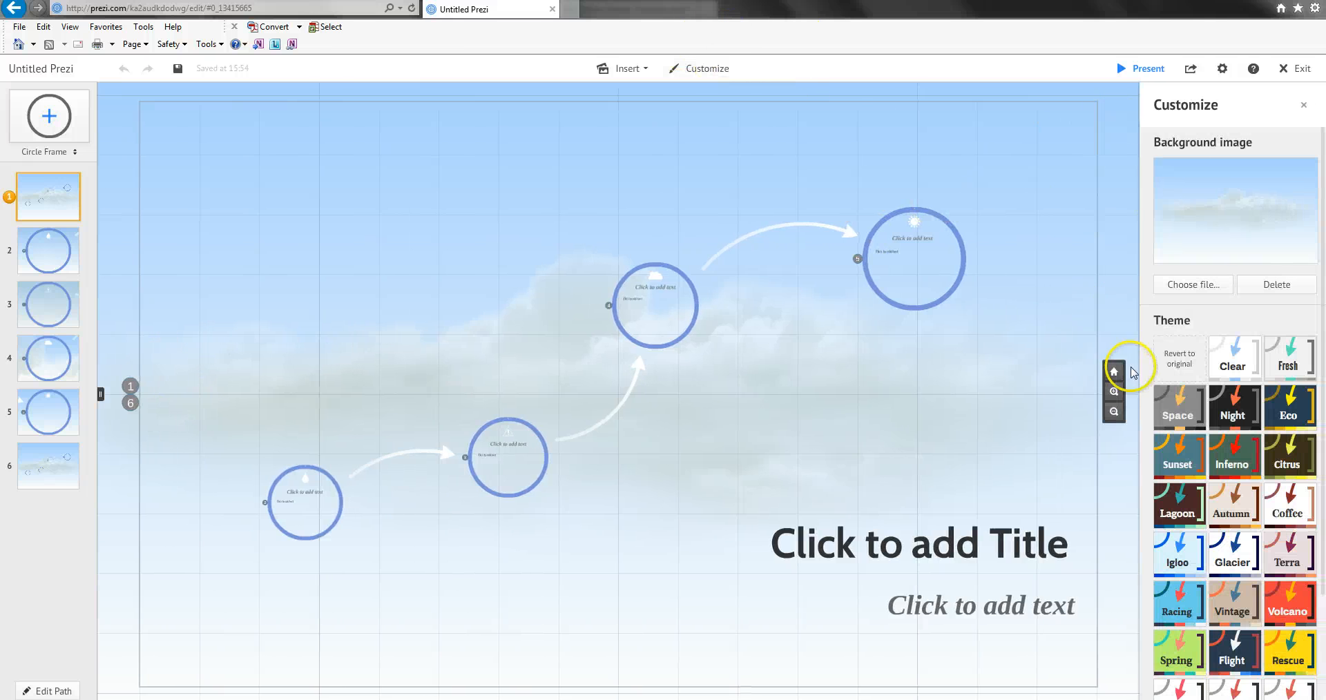
pyautogui.scroll(-3, 1125, 375)
pyautogui.scroll(-2, 1243, 350)
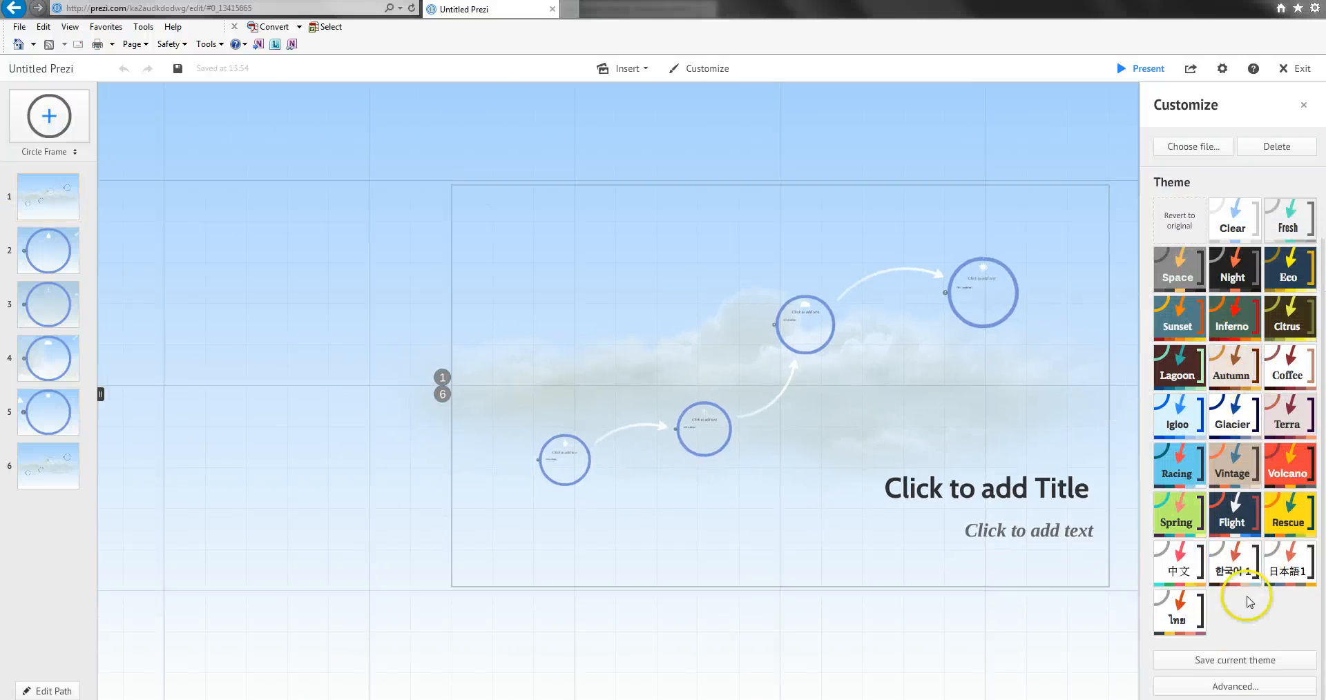
pyautogui.click(1236, 686)
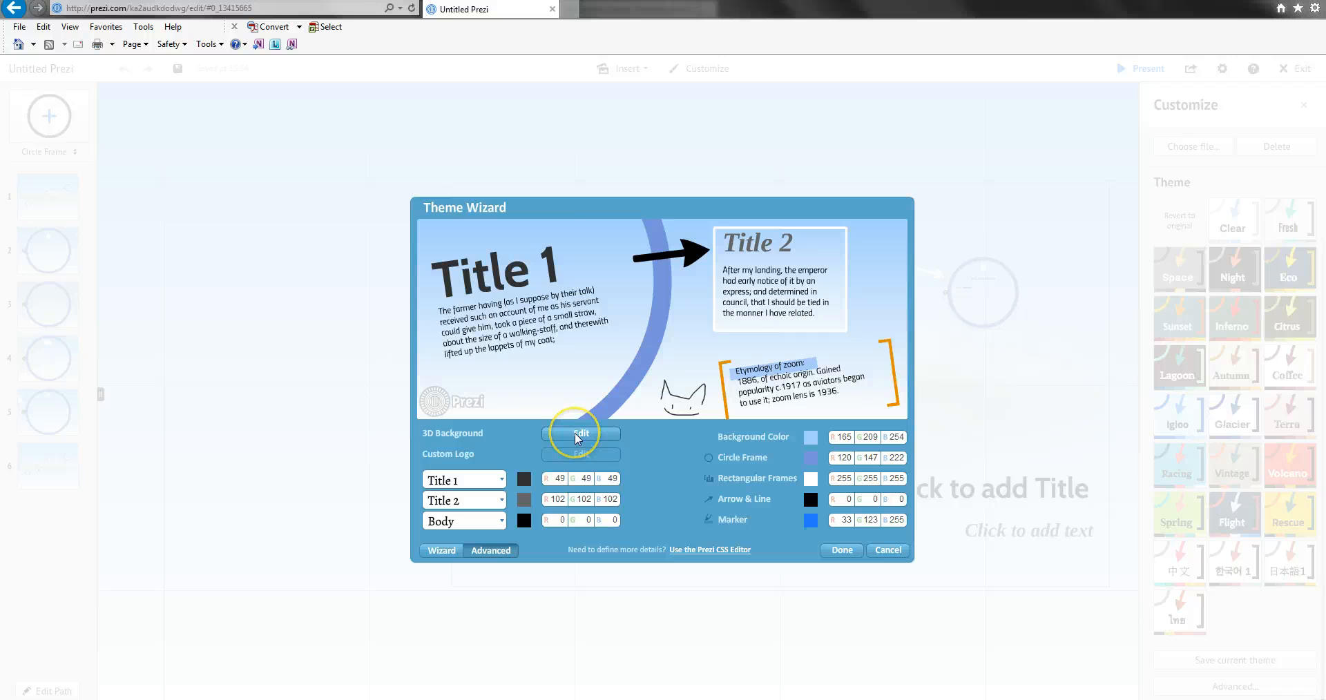
pyautogui.click(579, 434)
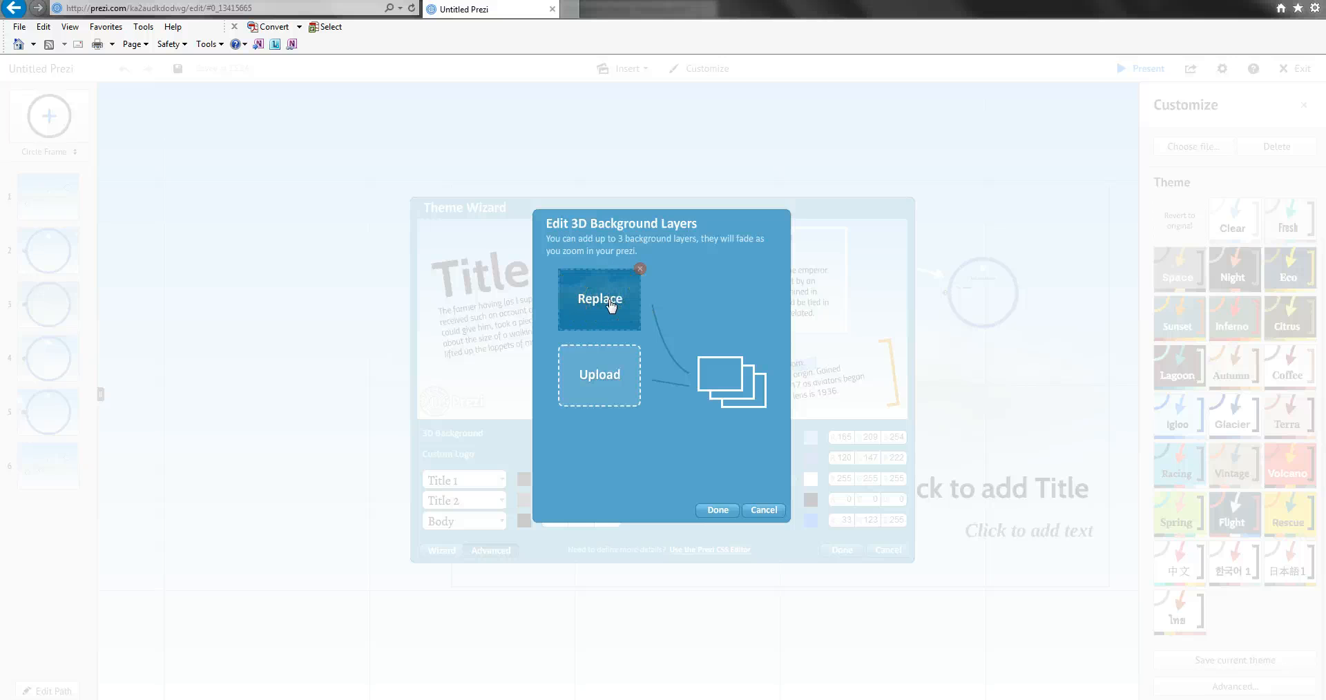
# Upload the logo_5 image as the second 3D background layer, accepting the recommended resizing.
pyautogui.click(596, 391)
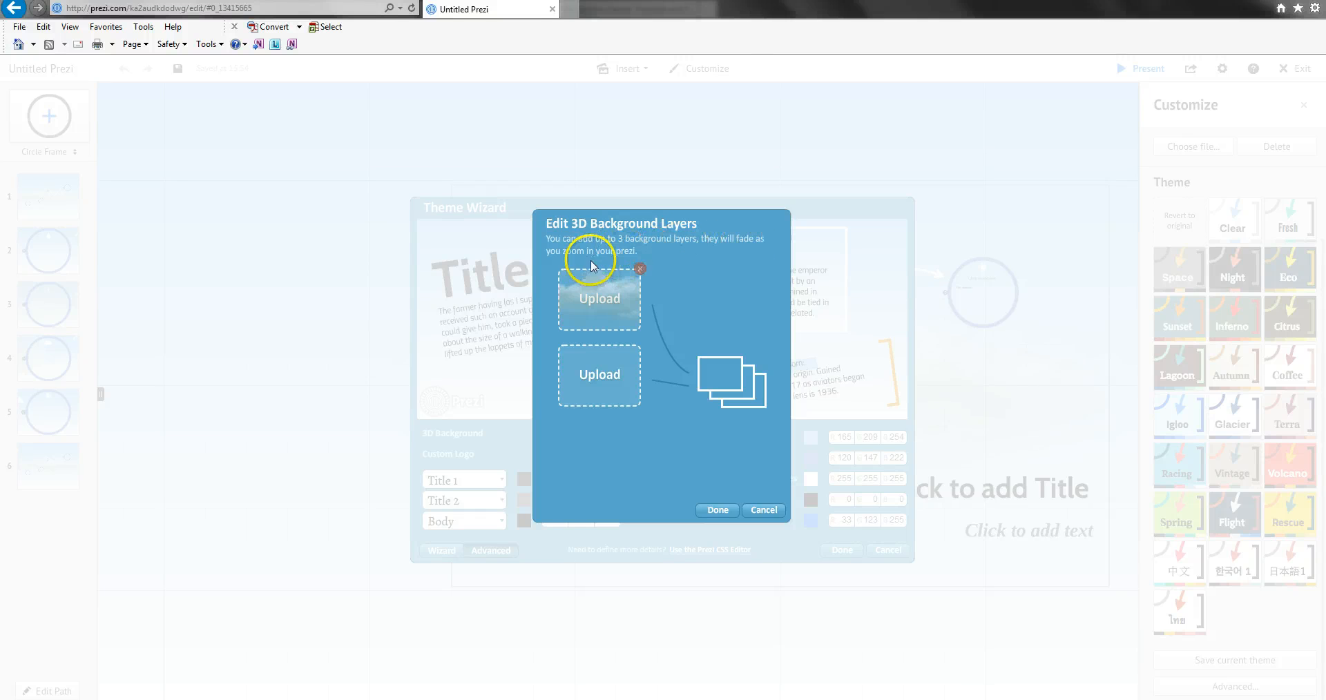
pyautogui.click(595, 390)
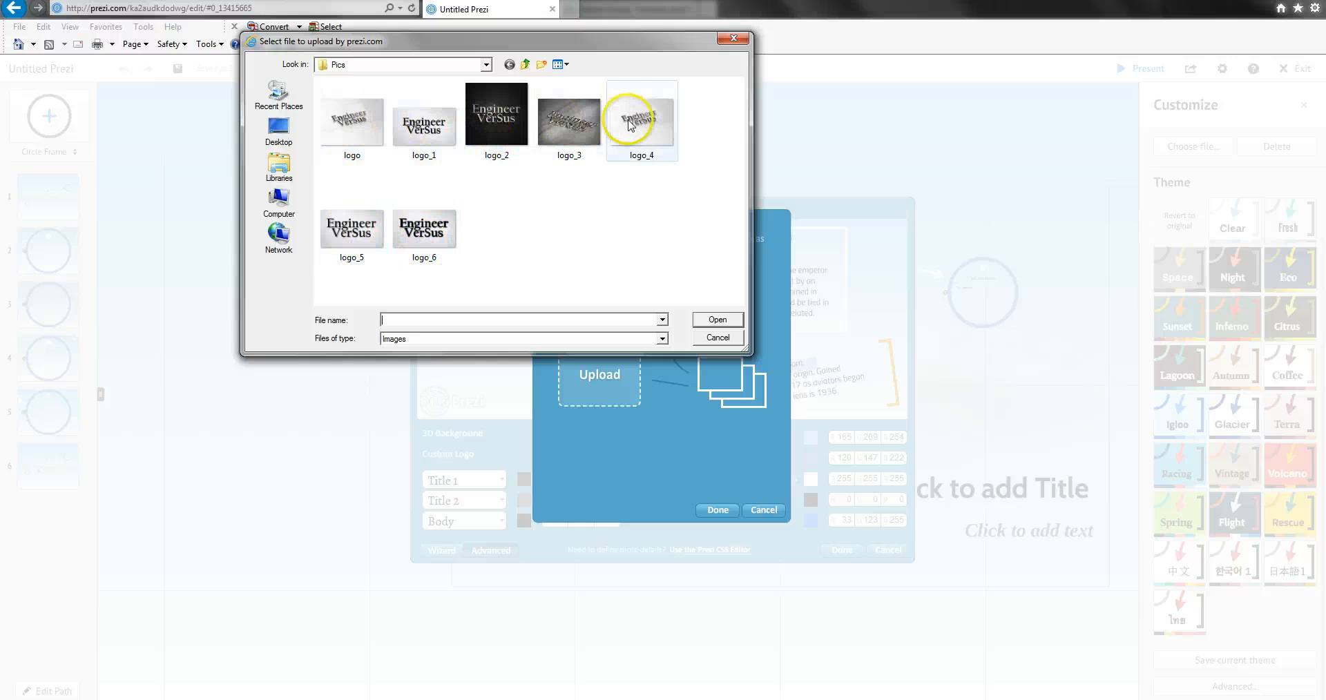
pyautogui.click(349, 237)
pyautogui.click(717, 319)
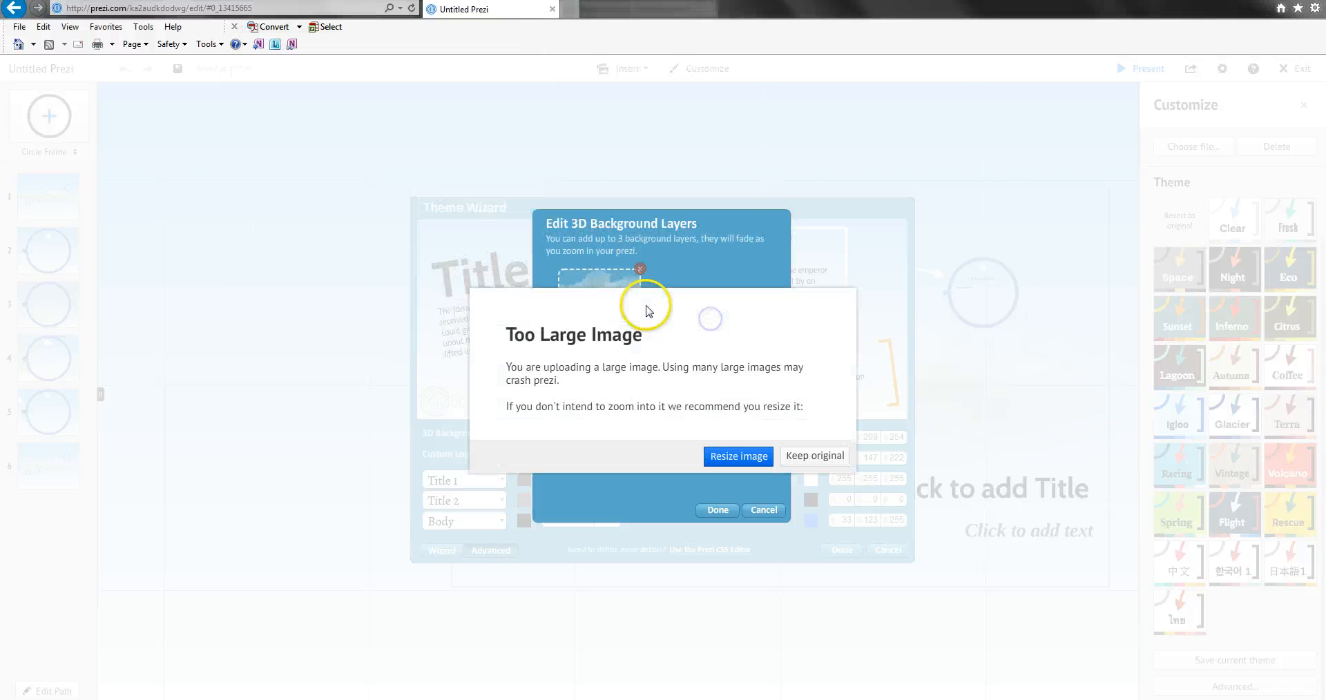
pyautogui.click(730, 468)
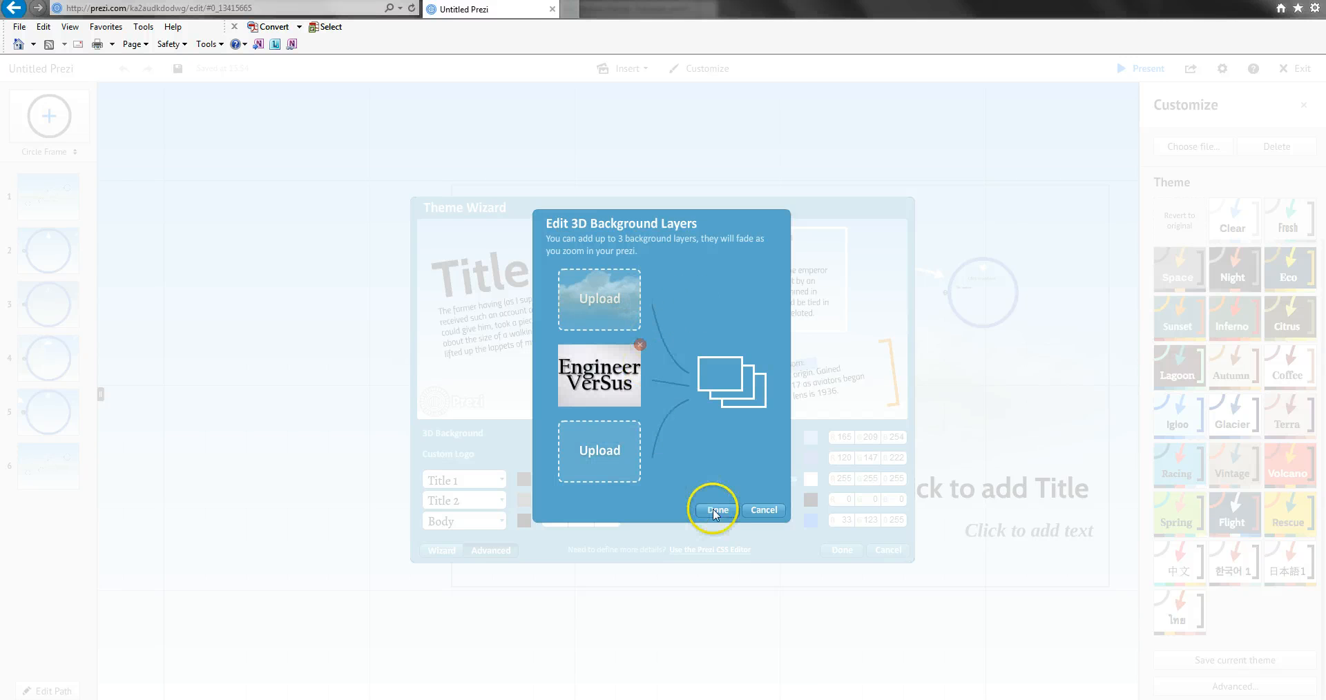
# Upload the logo_3 image as the third 3D background layer, resizing it as recommended.
pyautogui.click(596, 449)
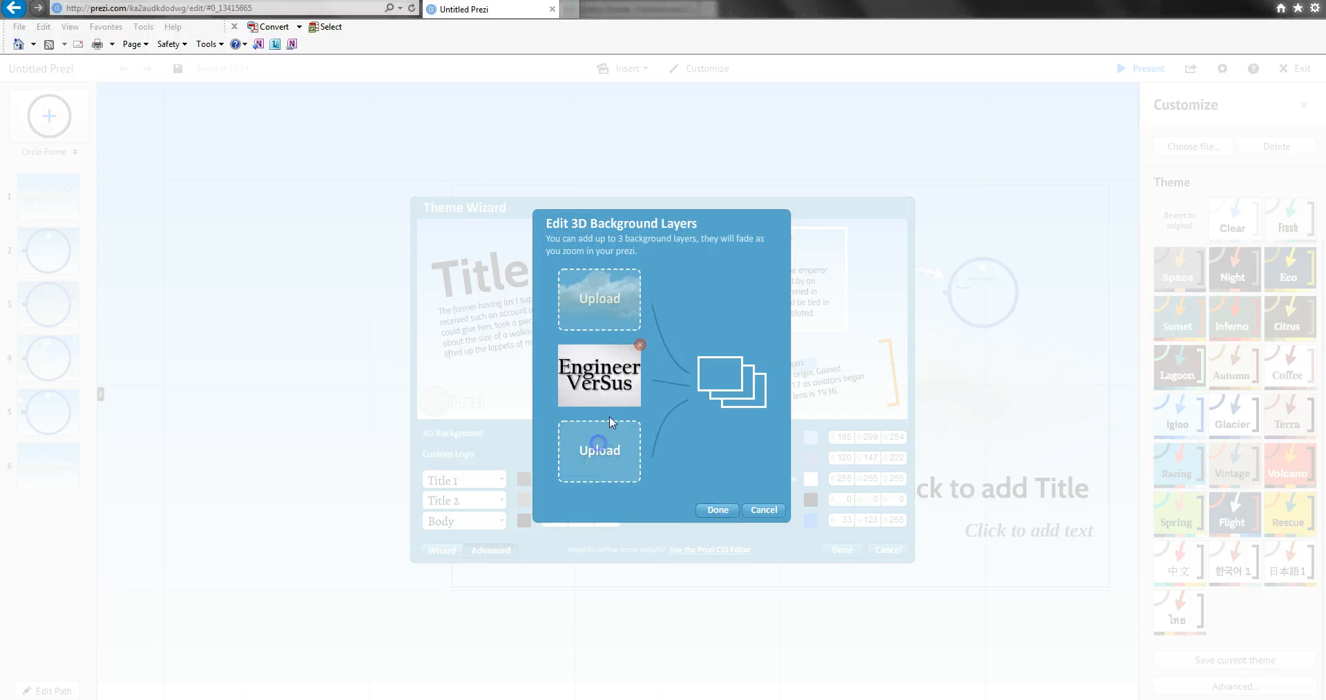
pyautogui.click(568, 123)
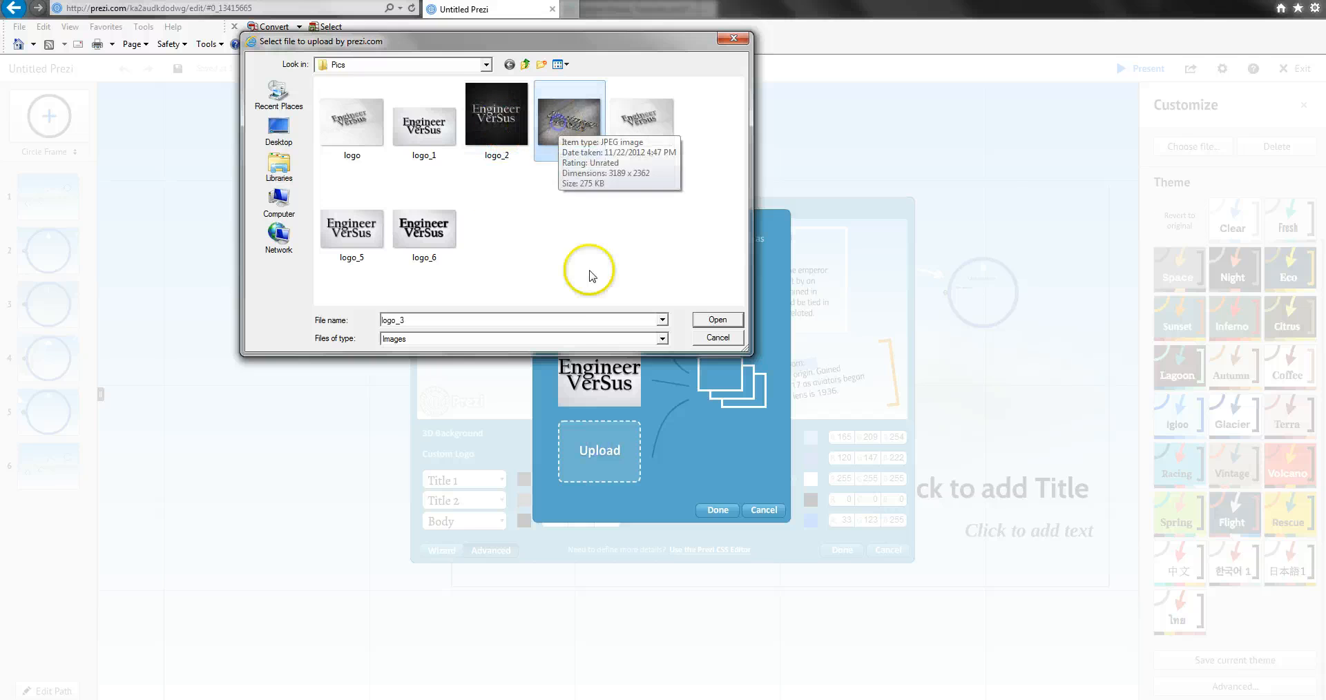
pyautogui.click(717, 319)
pyautogui.click(715, 456)
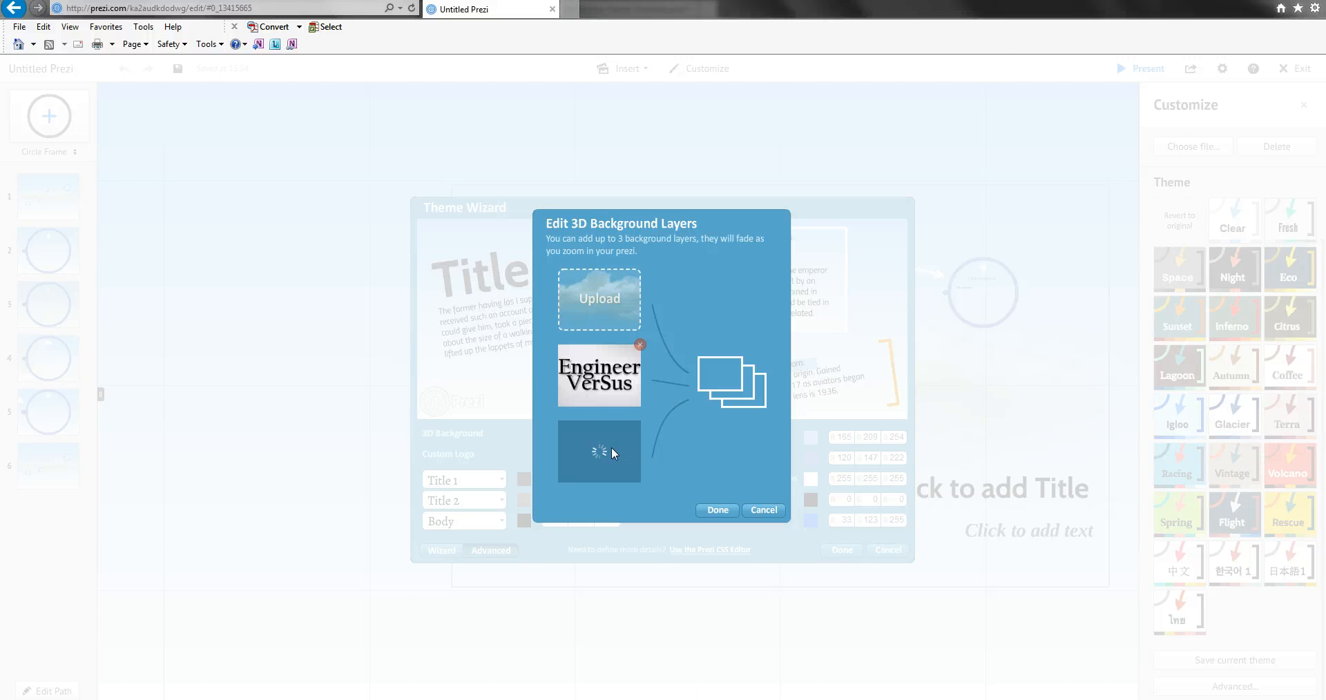
# Apply the 3D background and theme changes, and examine the layered background on the canvas.
pyautogui.click(719, 511)
pyautogui.click(840, 551)
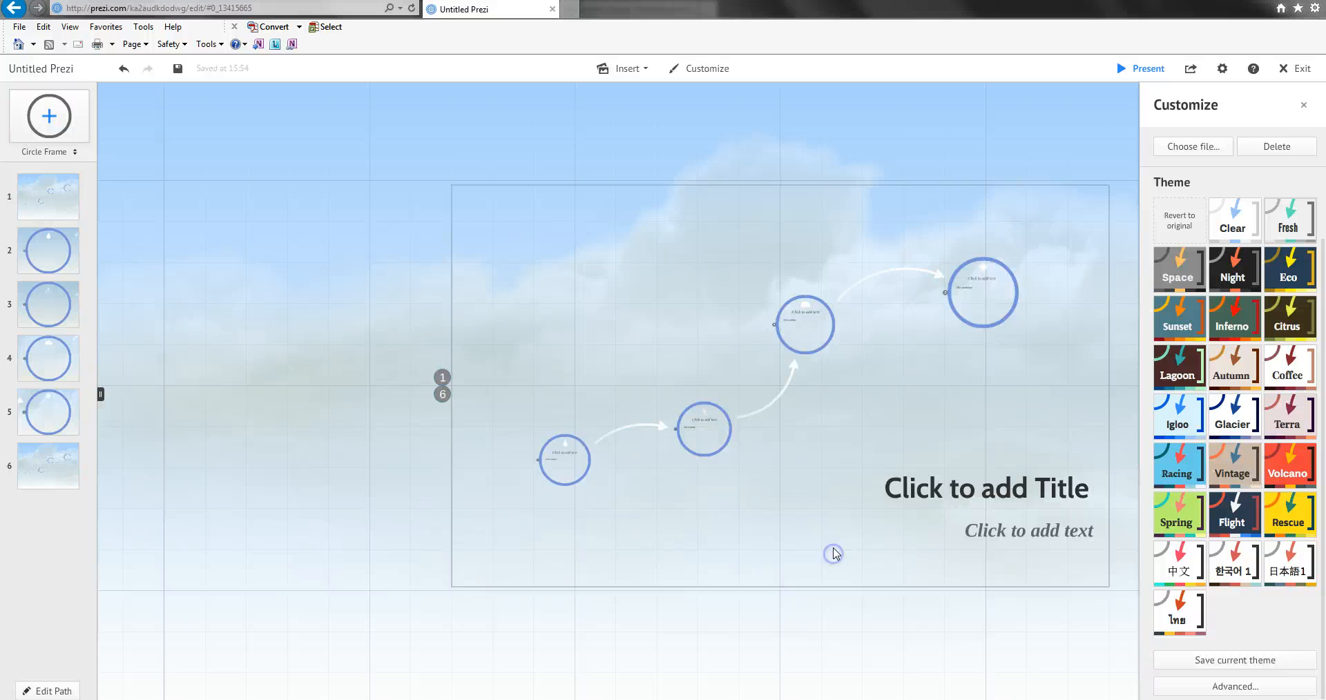
pyautogui.scroll(-2, 504, 328)
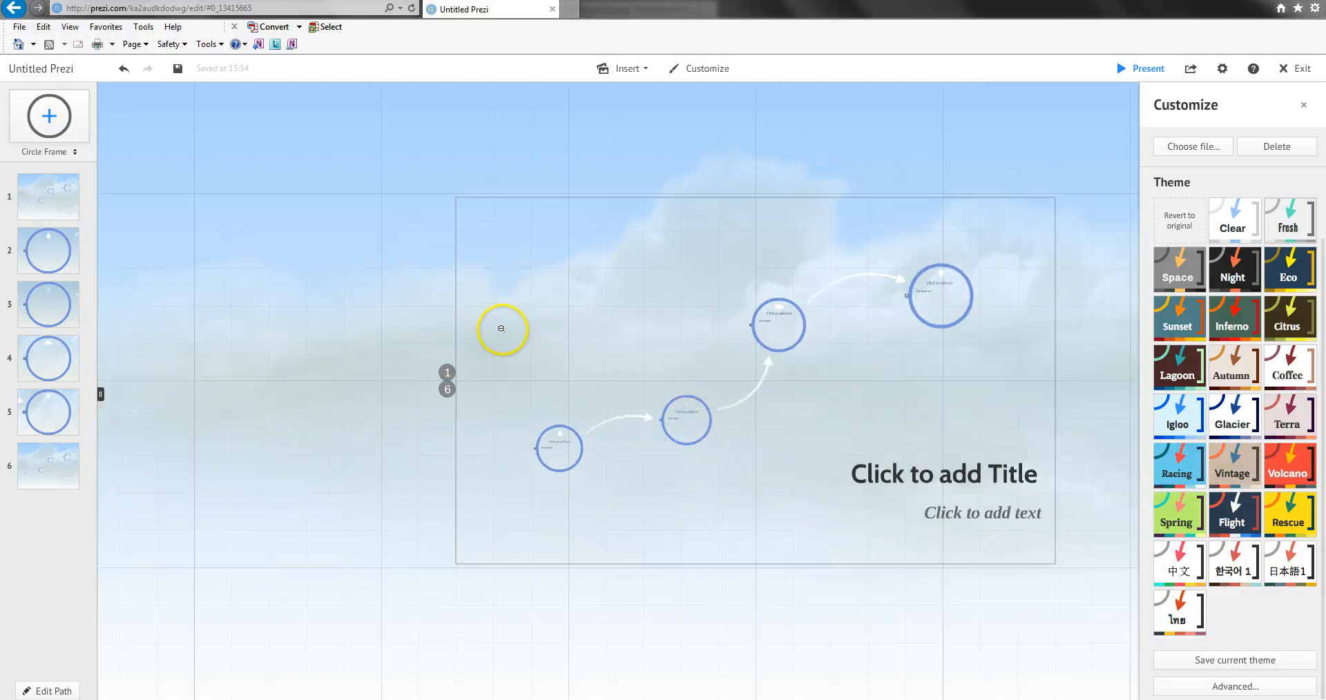
pyautogui.scroll(-2, 794, 351)
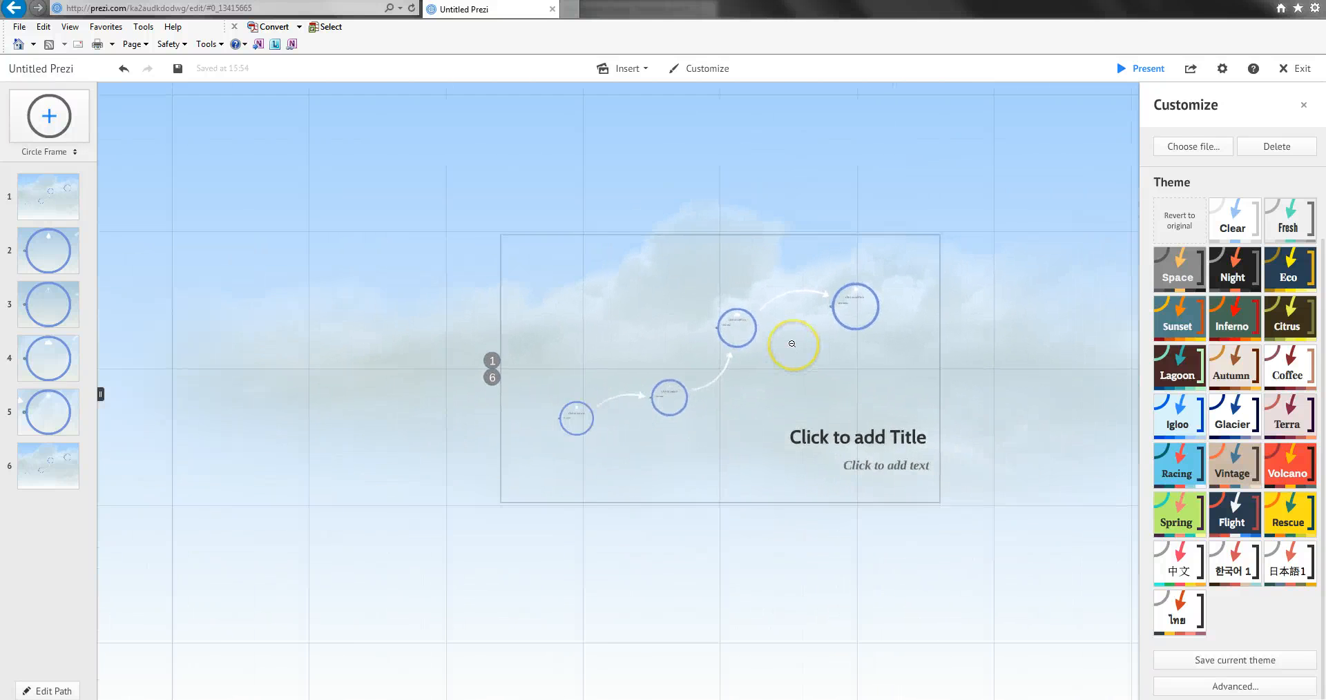
pyautogui.scroll(2, 794, 352)
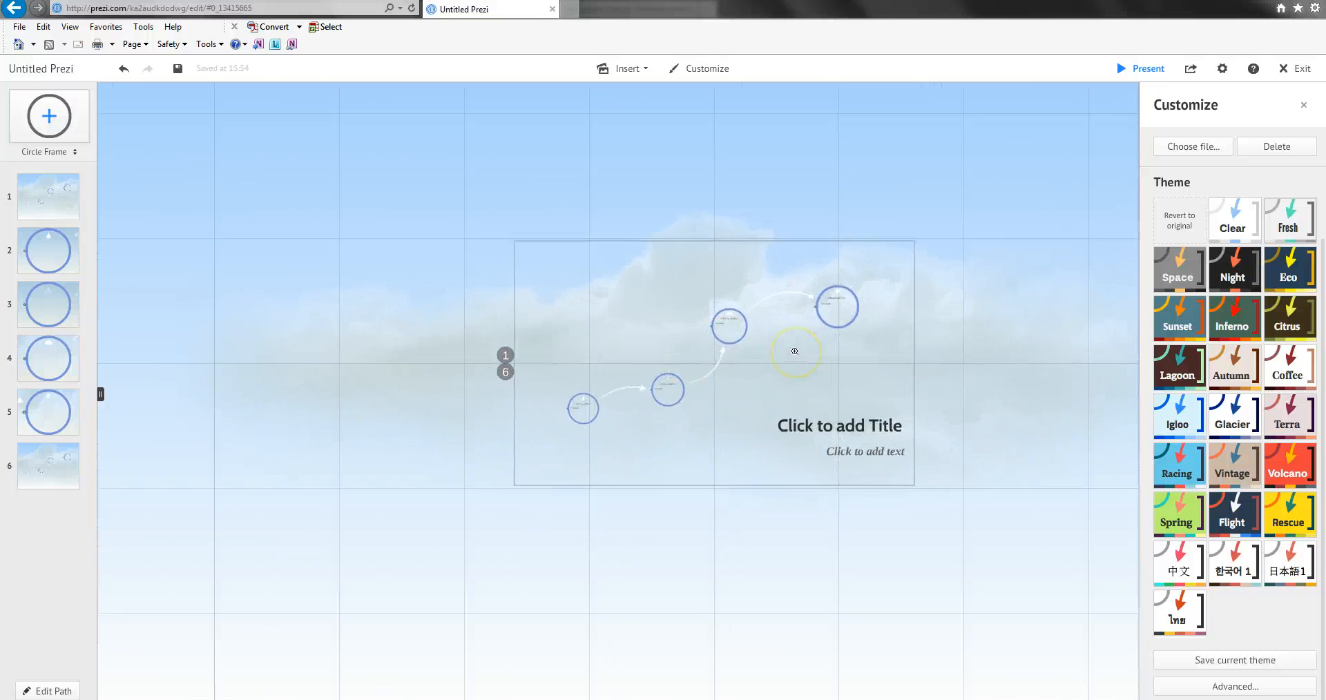
# Examine the layered background at close and far zoom levels, and return to the overview at path step 1.
pyautogui.scroll(2, 794, 351)
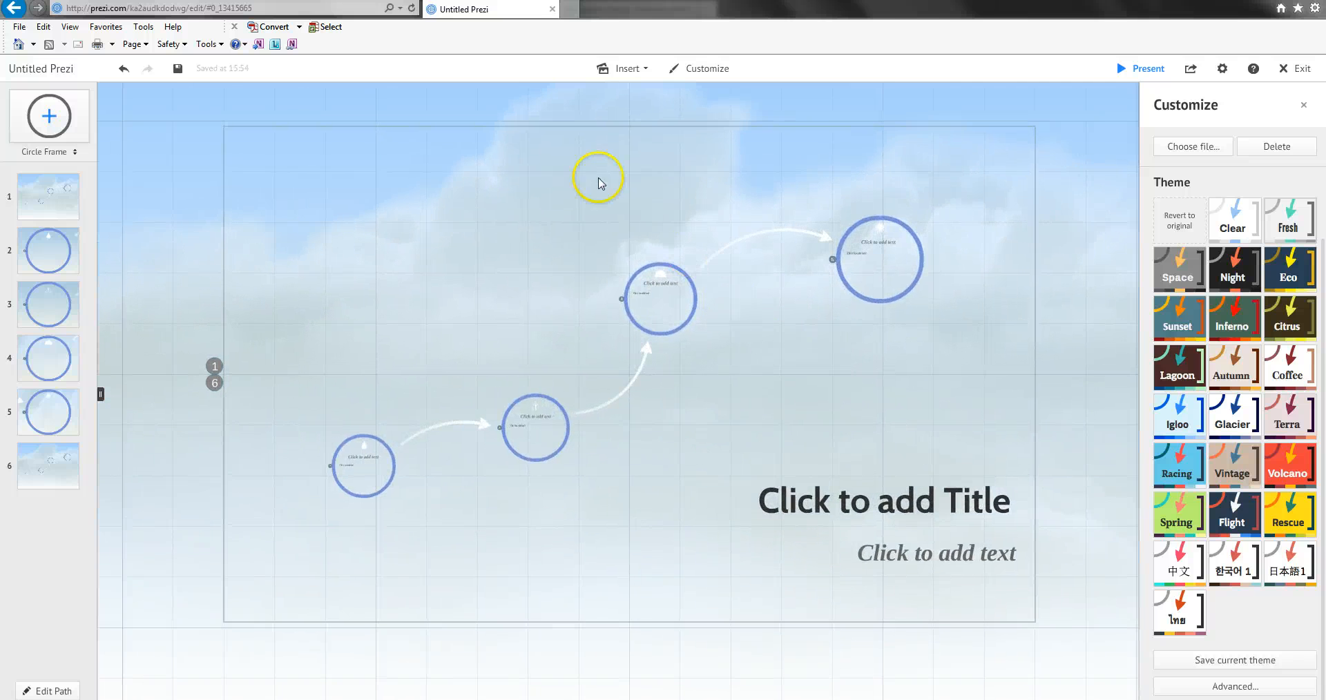
pyautogui.scroll(-6, 574, 201)
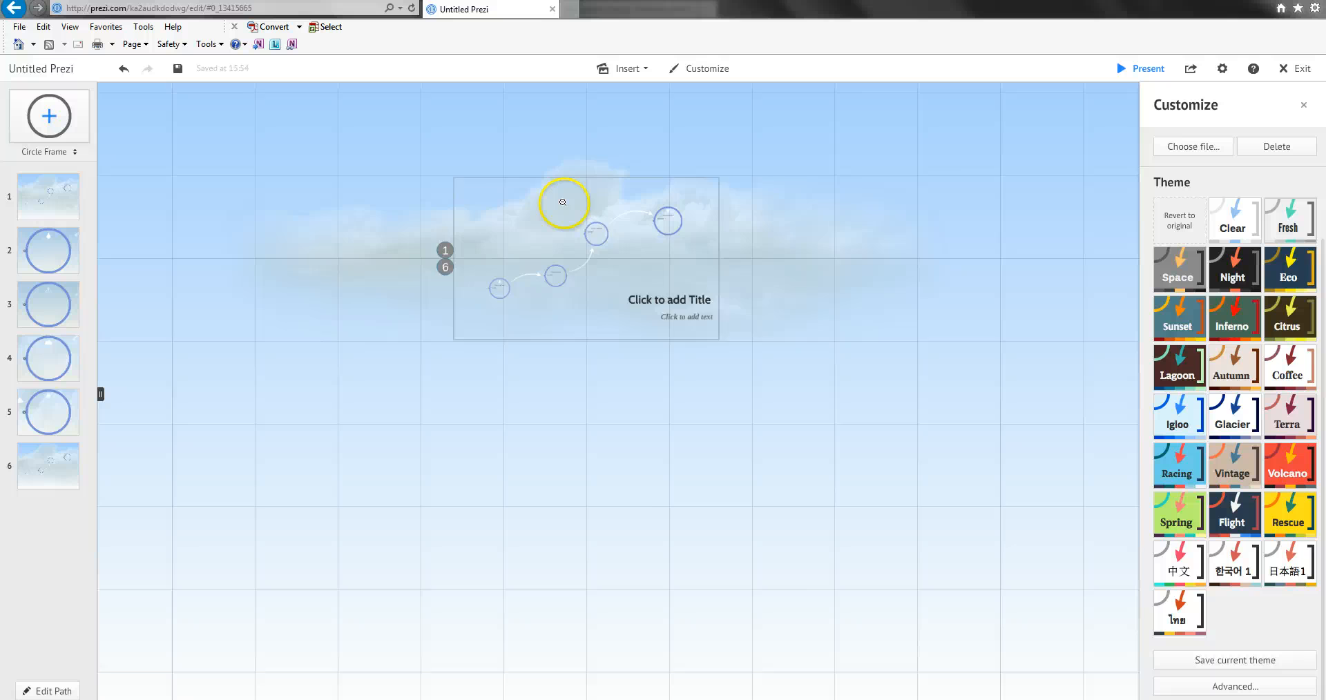
pyautogui.scroll(-5, 563, 202)
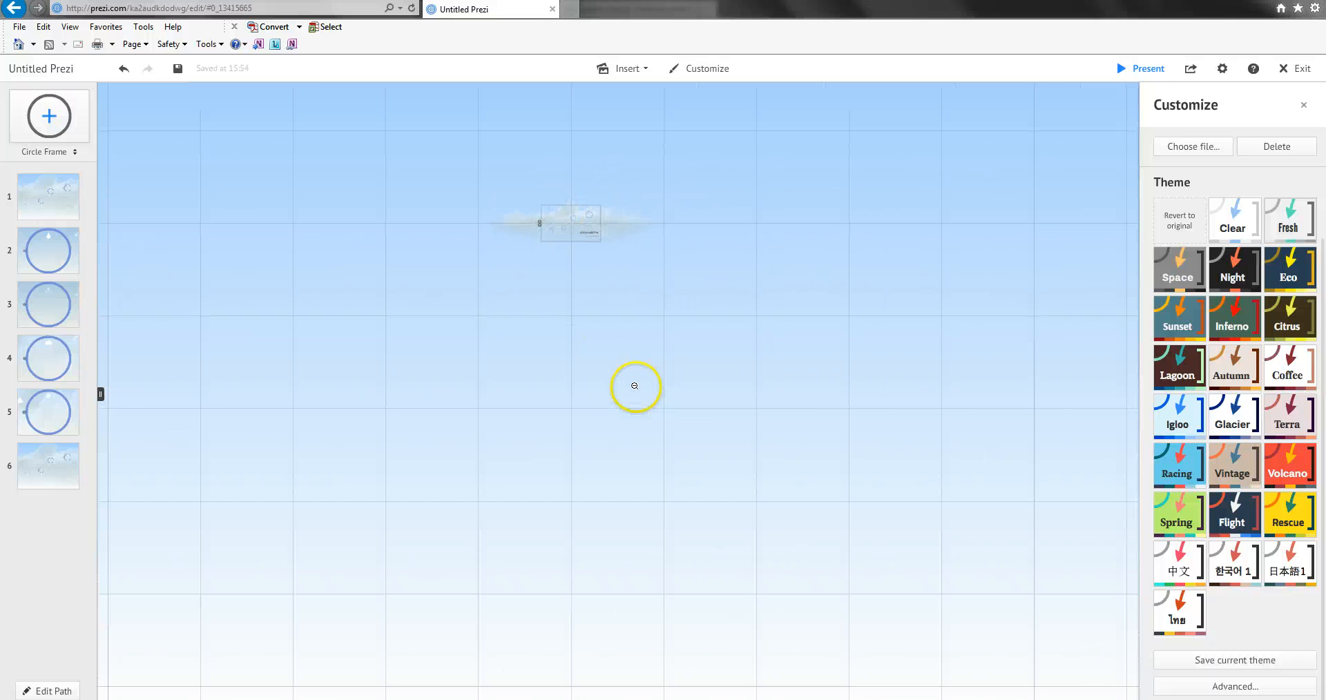
pyautogui.scroll(-3, 636, 391)
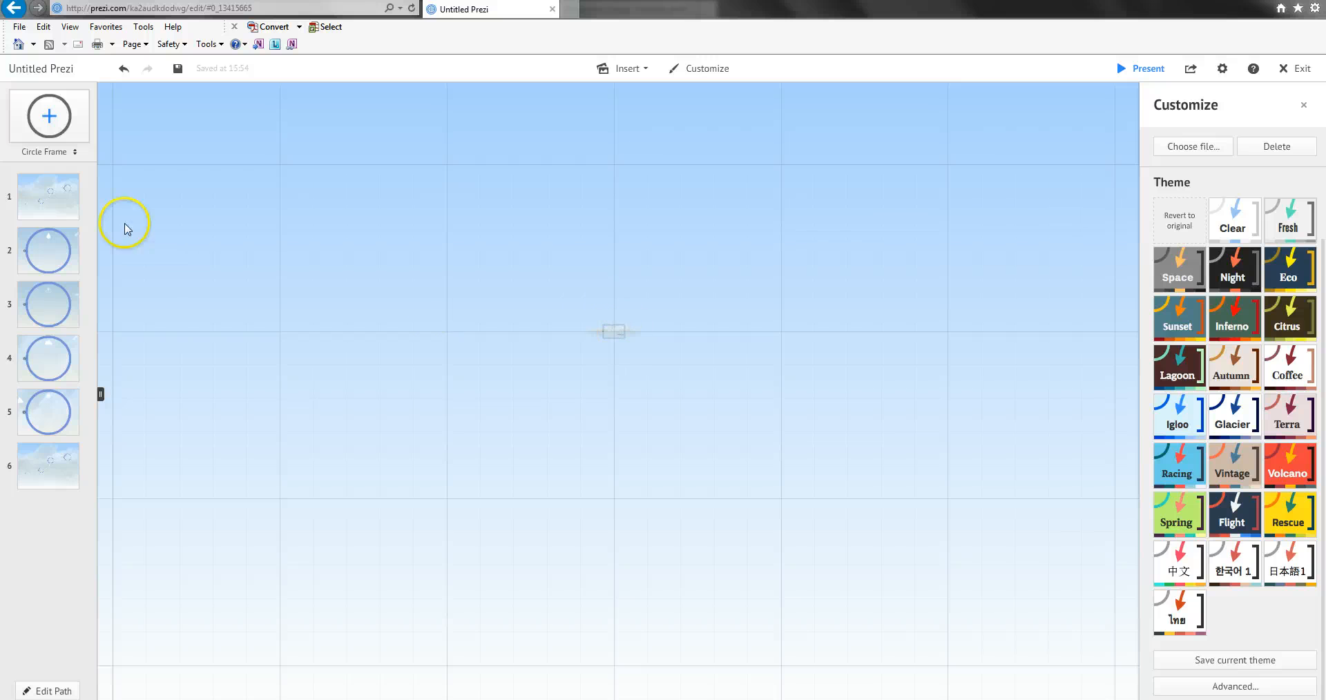
pyautogui.click(52, 207)
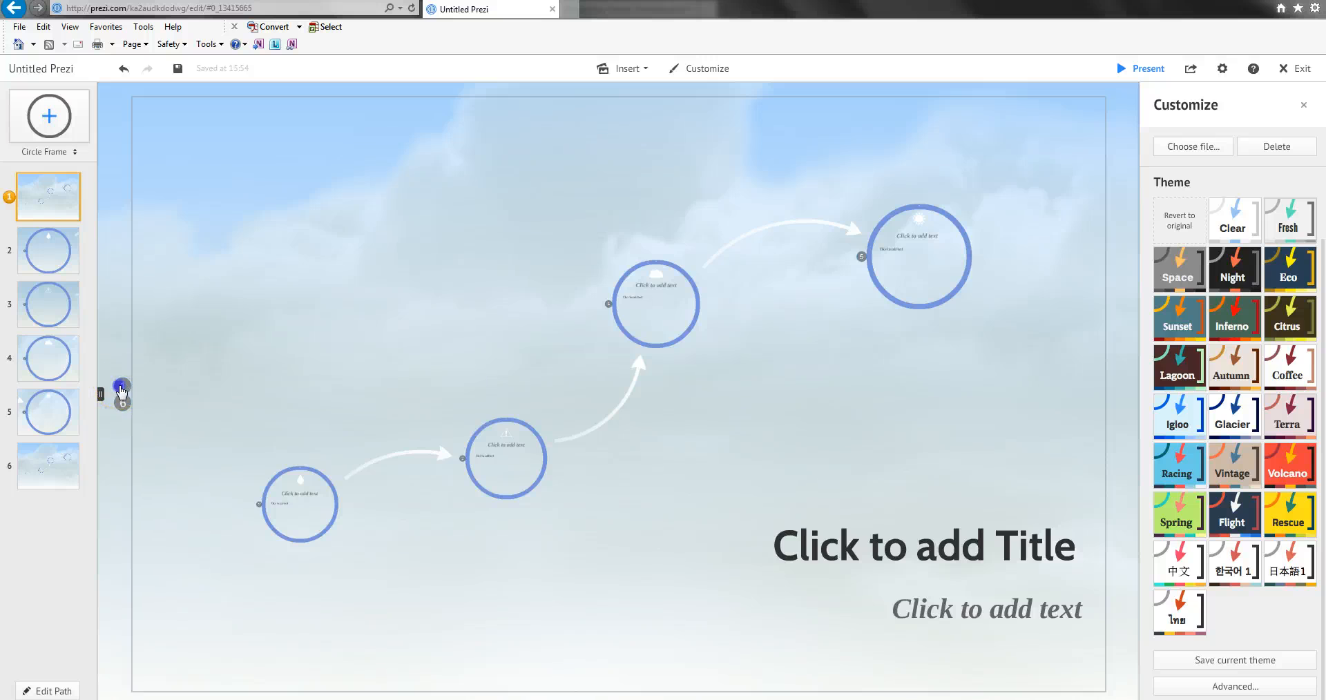
# Inspect the fade-in animation options for the frame at path step 6, and finish path editing without adding an effect.
pyautogui.click(123, 395)
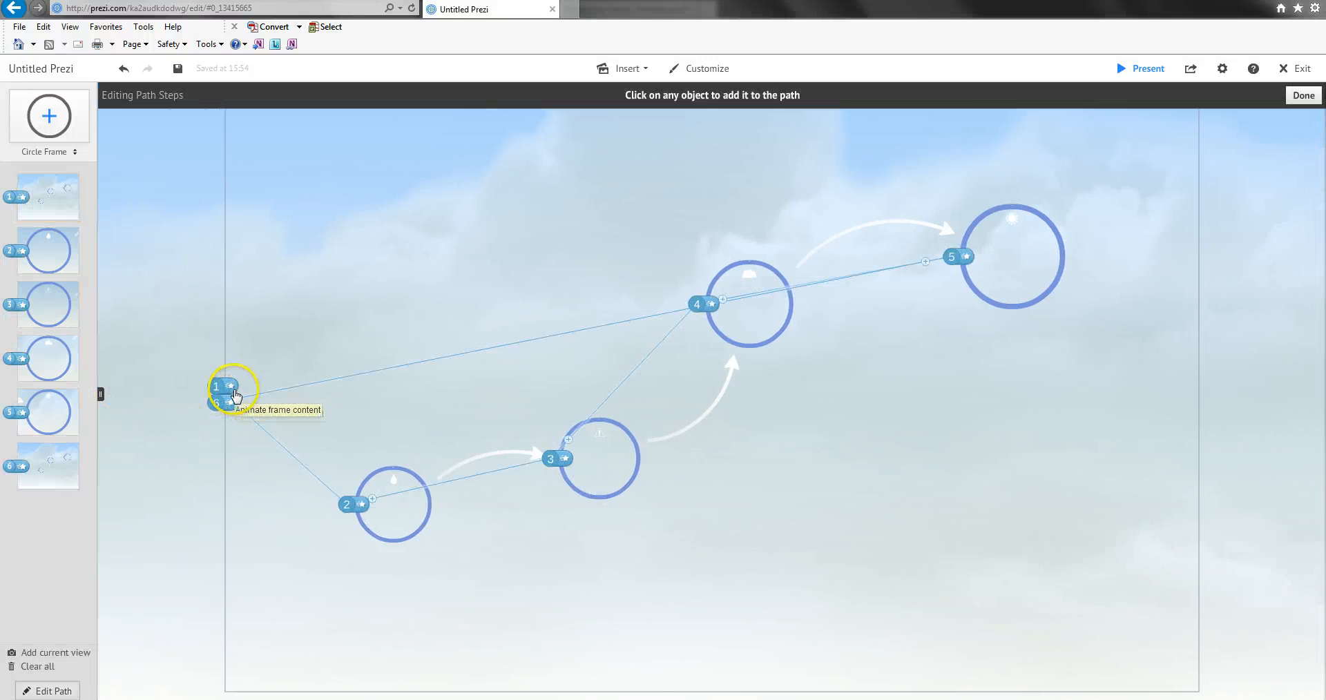
pyautogui.click(23, 470)
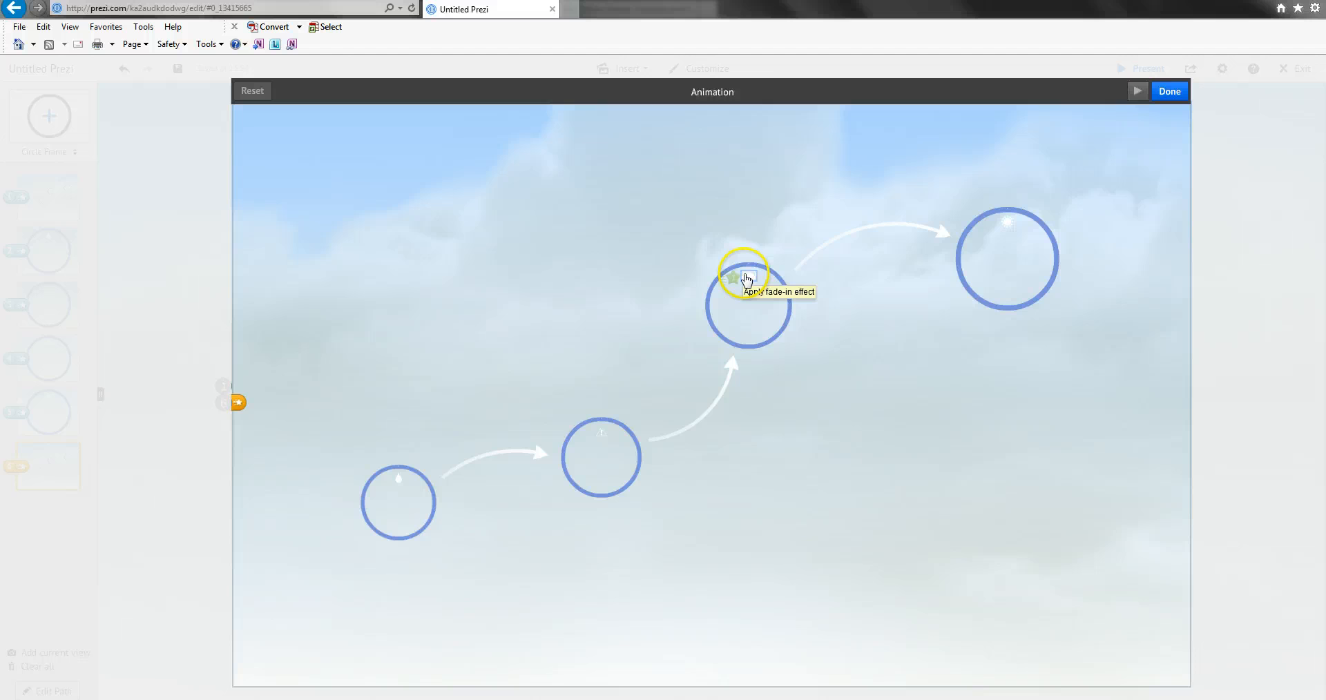
pyautogui.click(1167, 92)
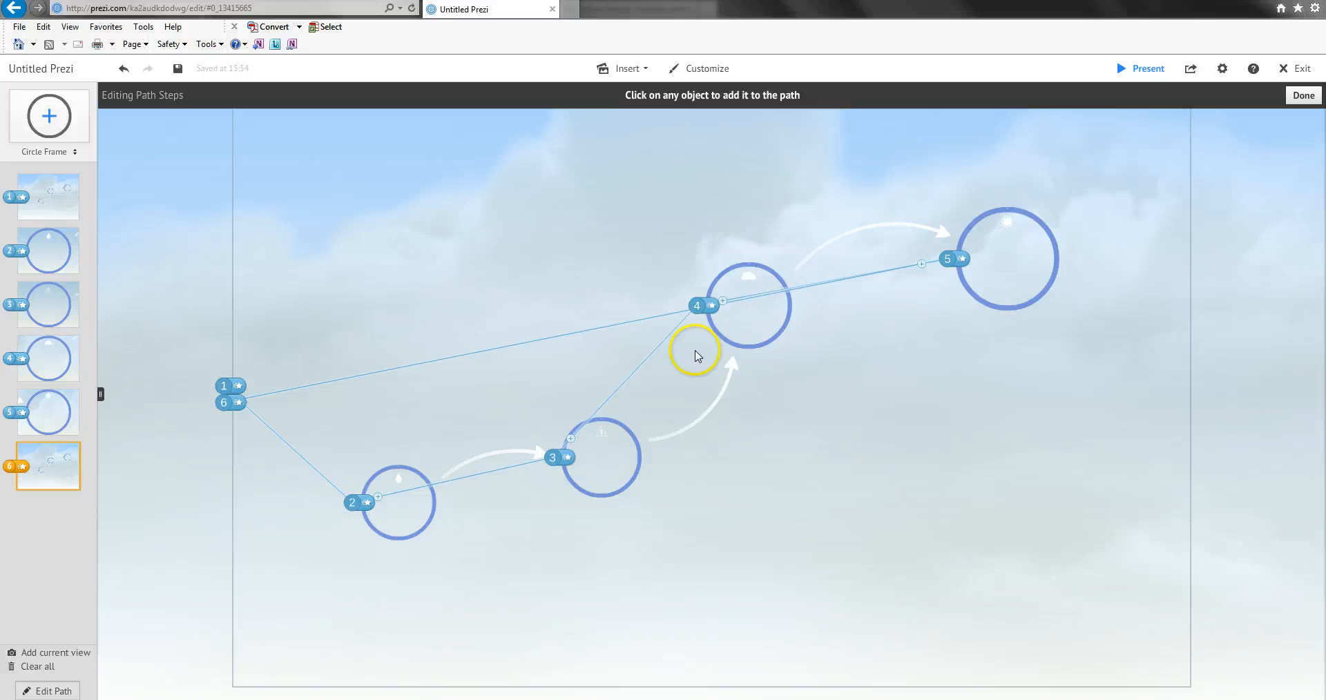
pyautogui.click(1301, 103)
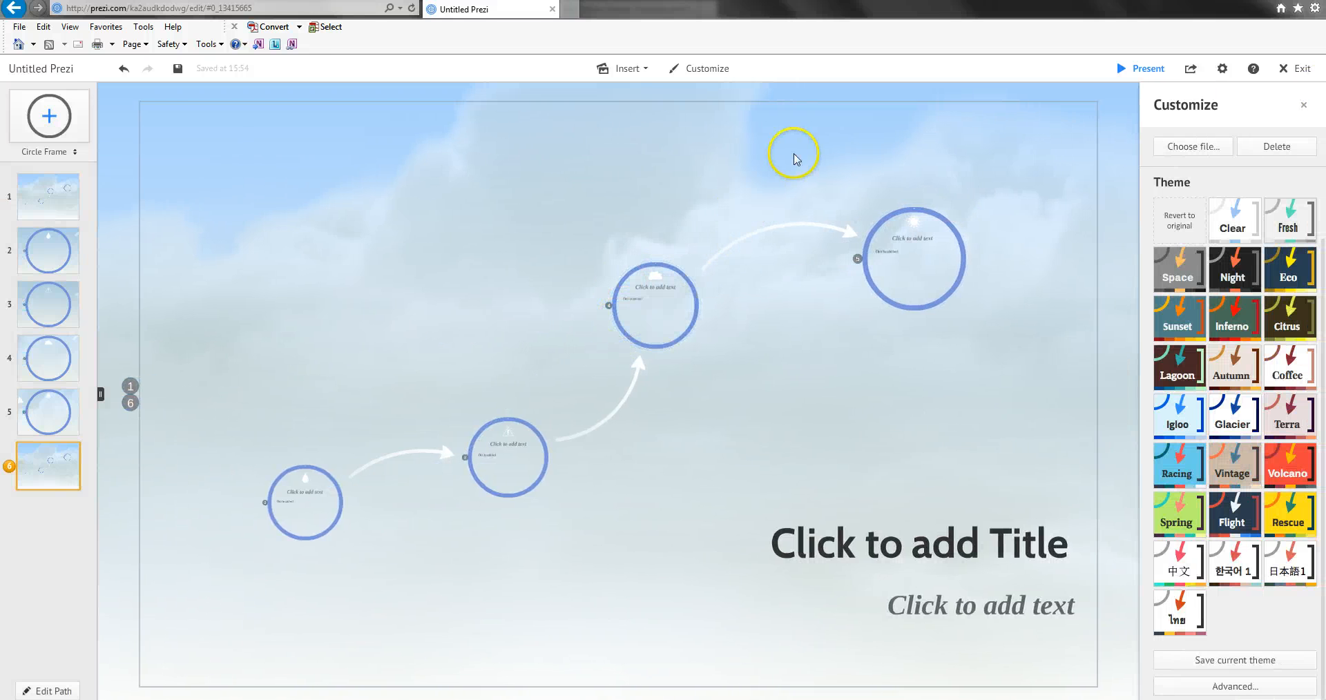
# Present the prezi in full screen with keyboard controls allowed, play through its path steps, and return to editing.
pyautogui.click(1147, 68)
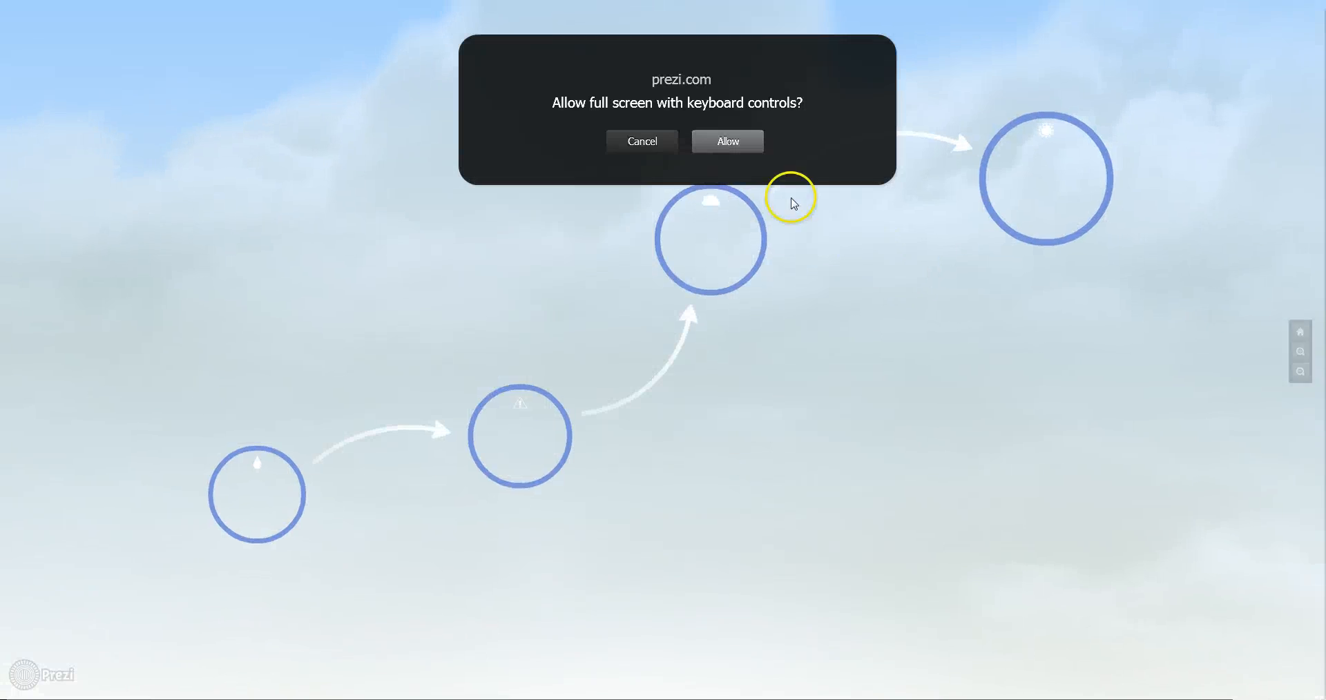
pyautogui.click(719, 144)
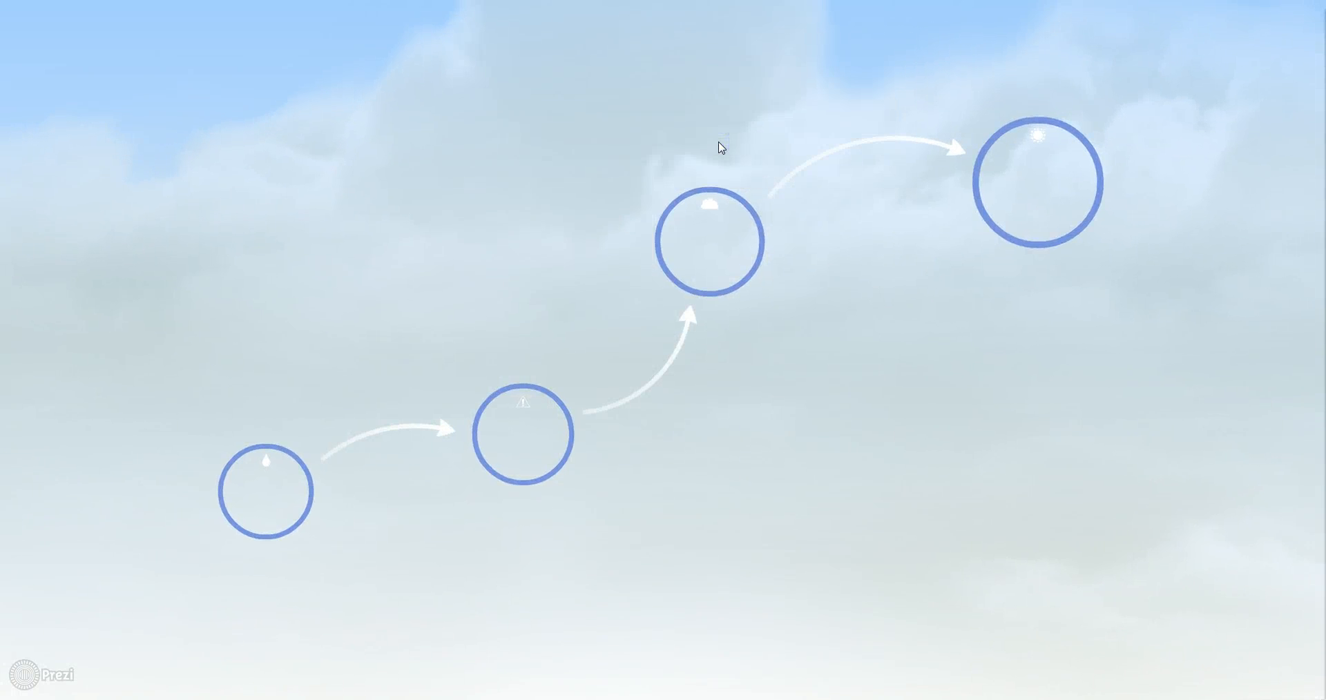
pyautogui.press('Right')
pyautogui.press('Right')
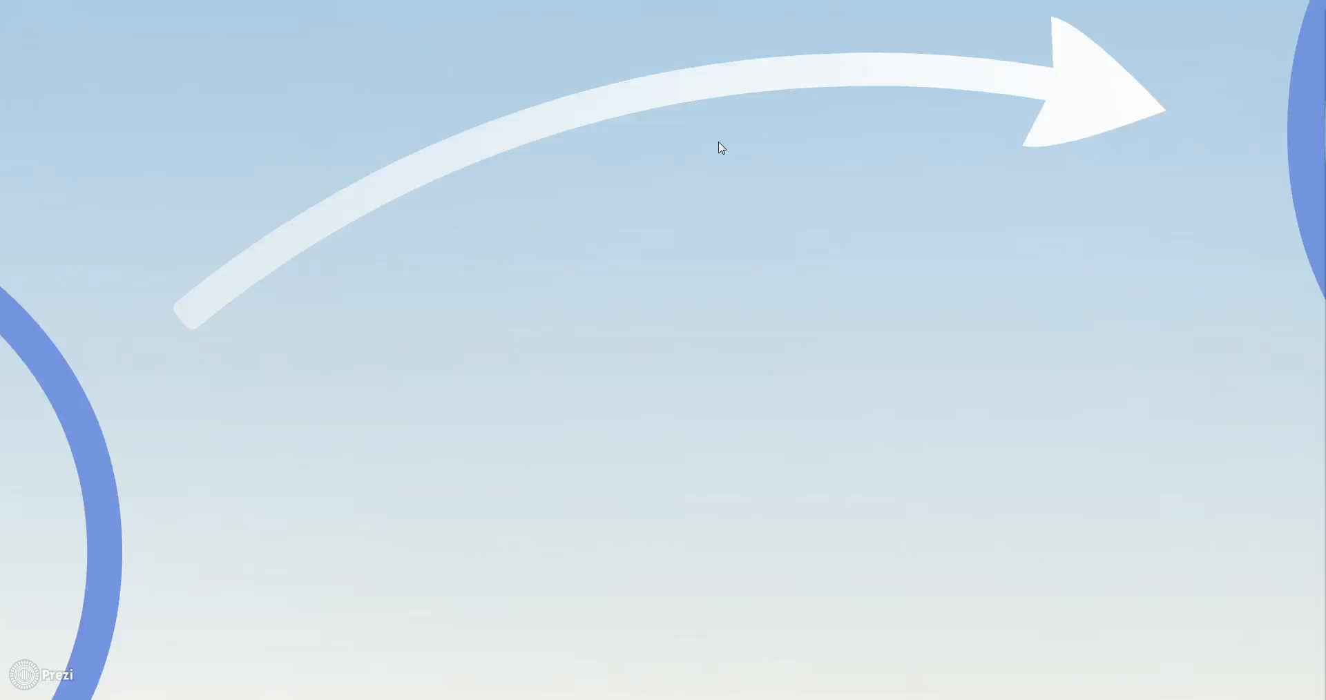
pyautogui.press('Right')
pyautogui.press('Right')
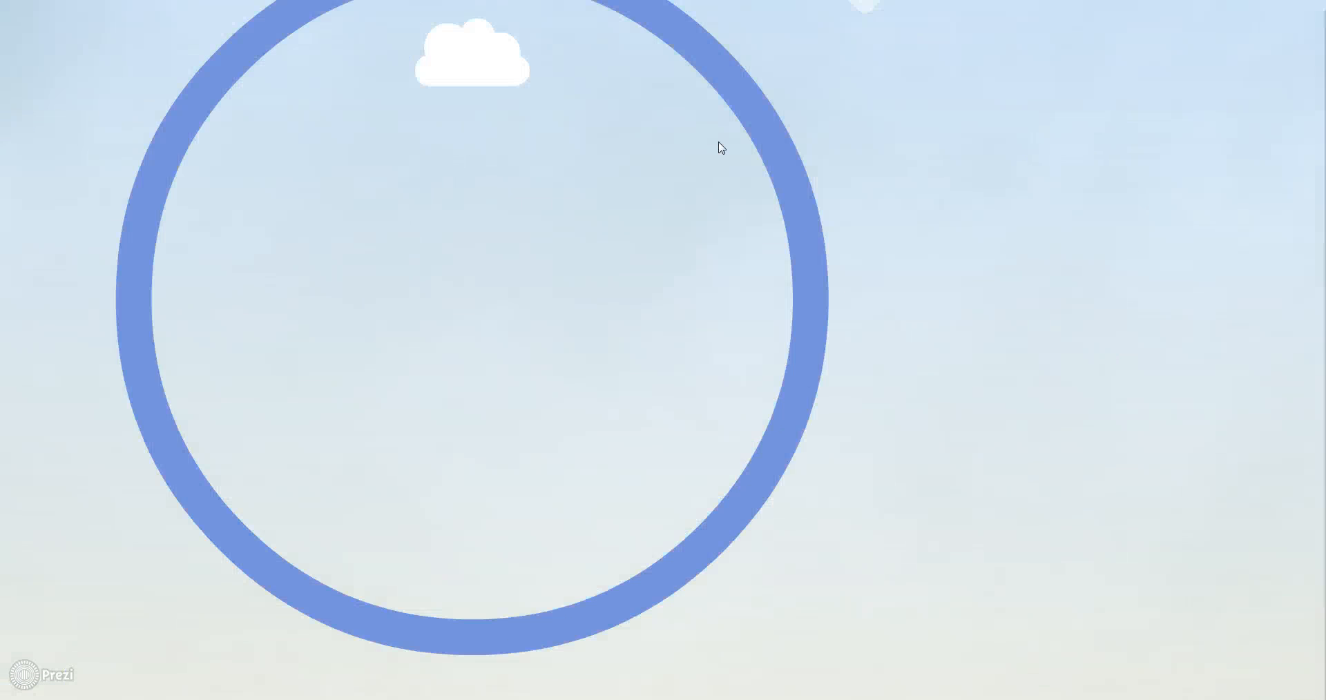
pyautogui.press('Right')
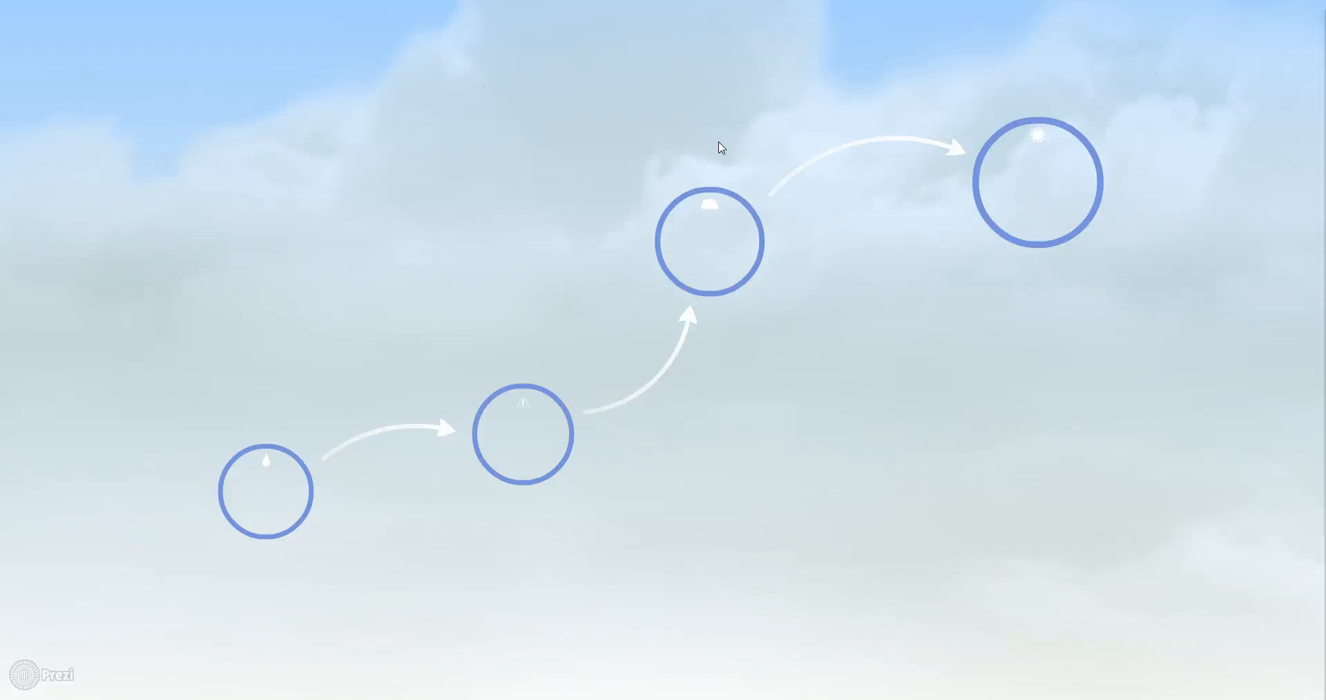
pyautogui.press('Escape')
pyautogui.click(726, 141)
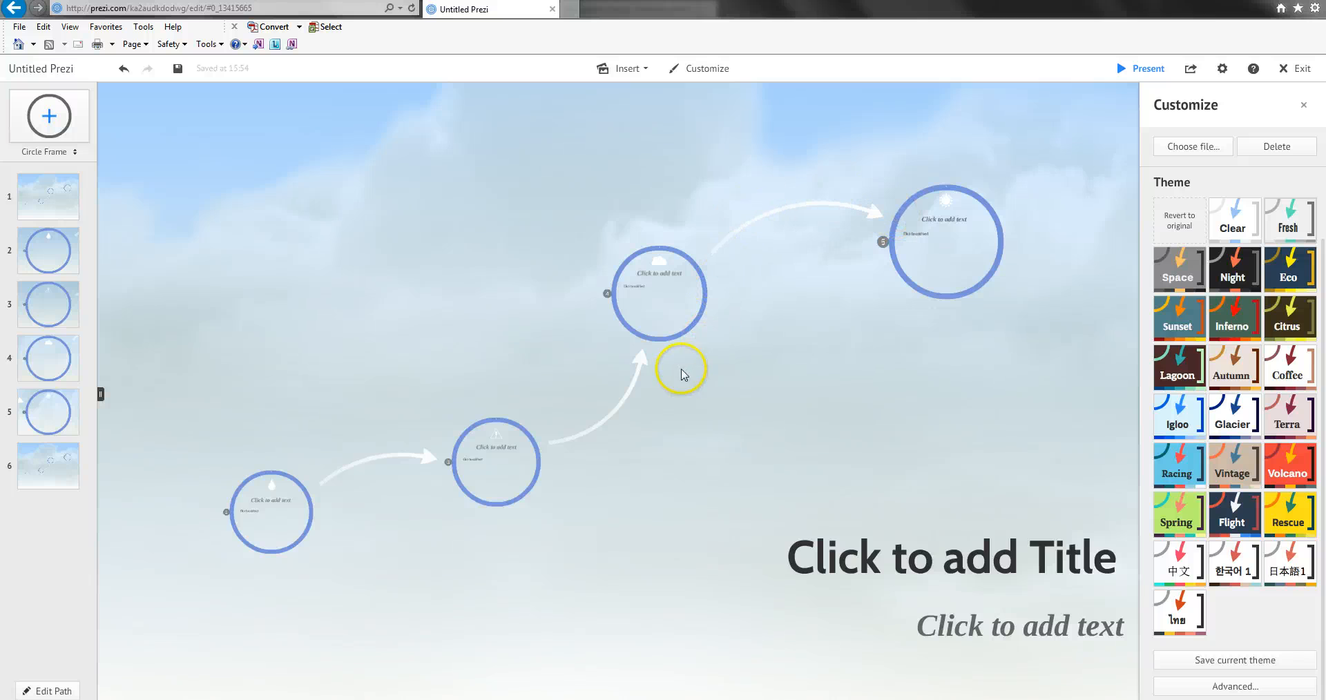
# Add a circle frame in the empty area above the second circle, enlarge it to about twice its size, and zoom to it.
pyautogui.moveTo(56, 108); pyautogui.dragTo(473, 260)
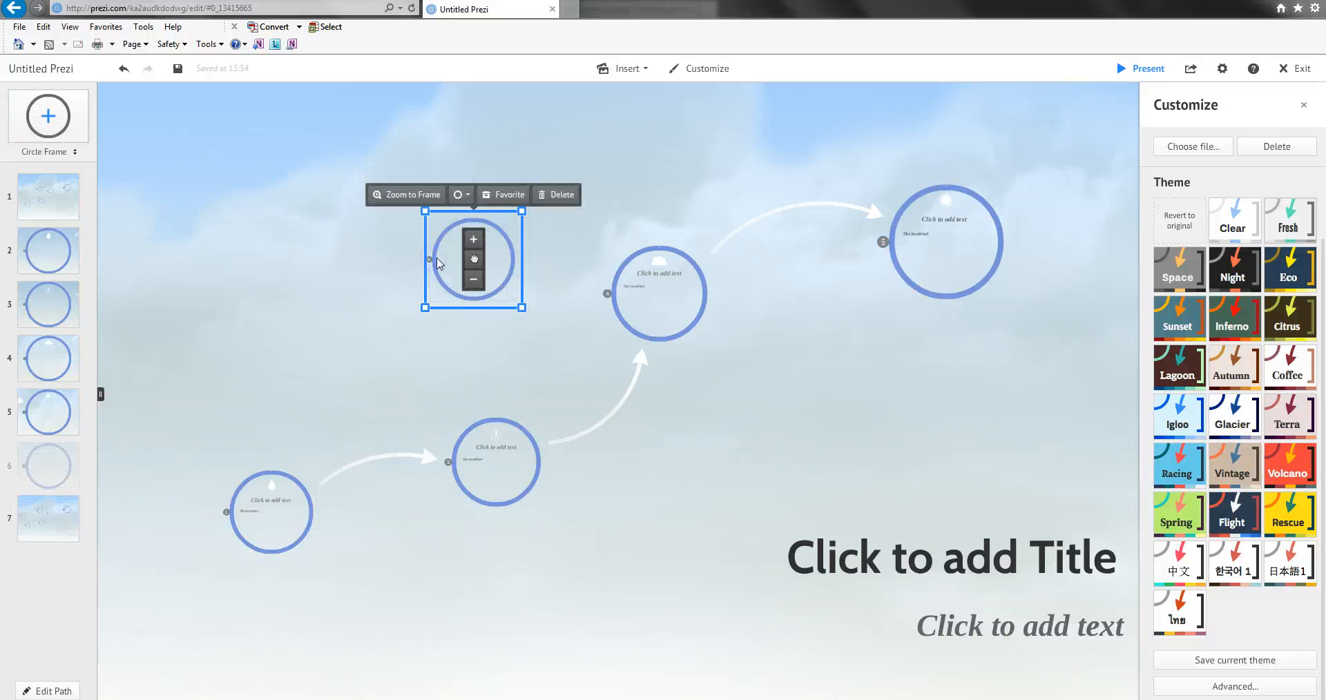
pyautogui.moveTo(522, 307); pyautogui.dragTo(578, 364)
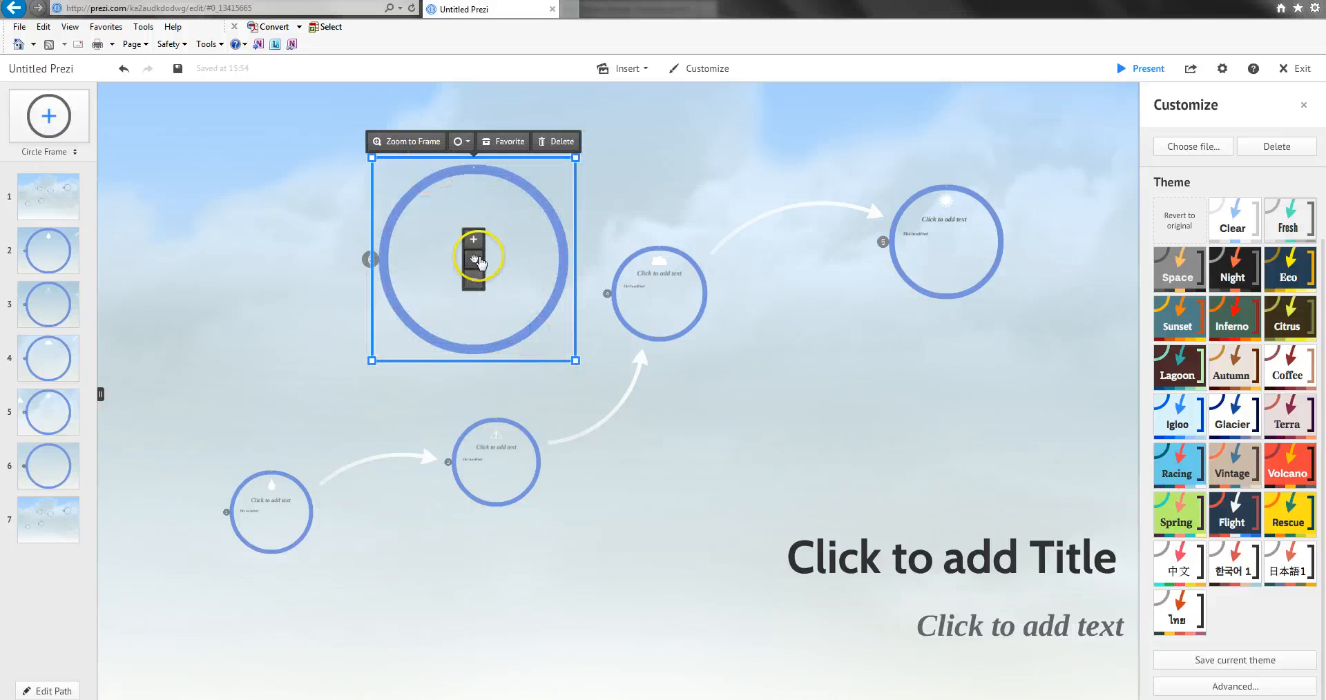
pyautogui.click(449, 211)
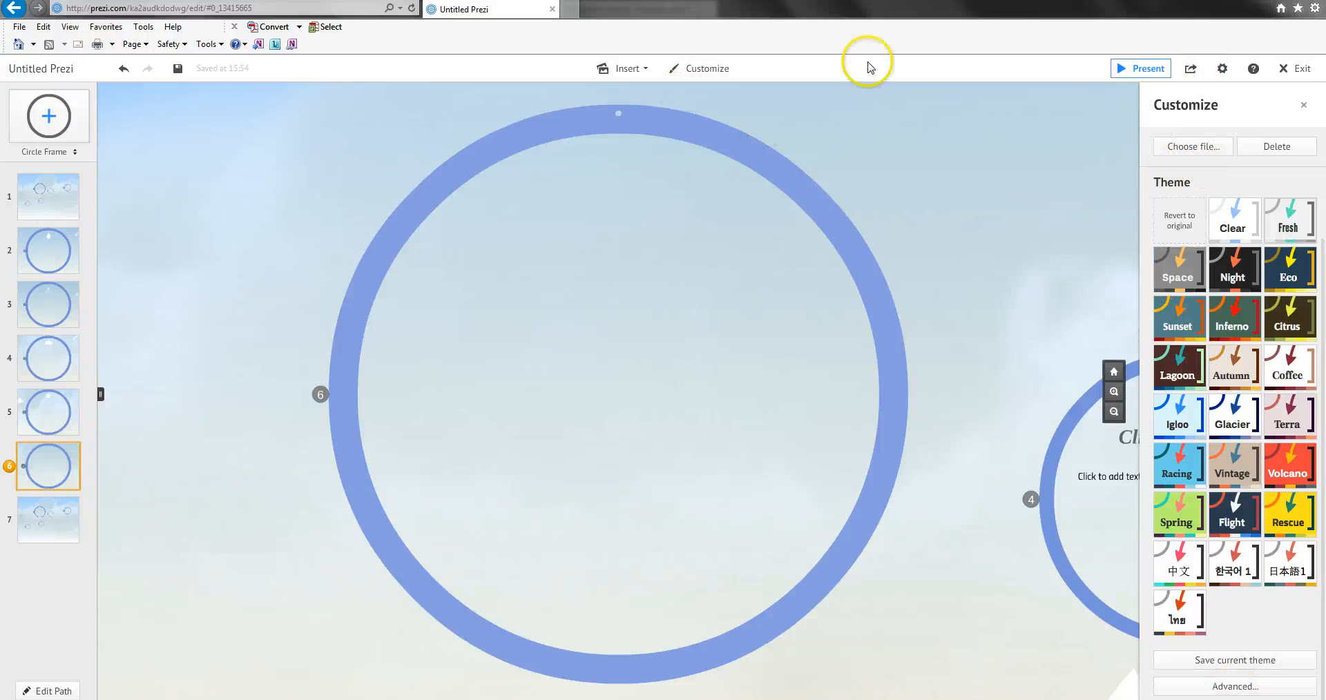
# Insert the www cloud symbol from the Simple Dark style inside the top of the new circle frame, and enlarge it slightly.
pyautogui.click(630, 69)
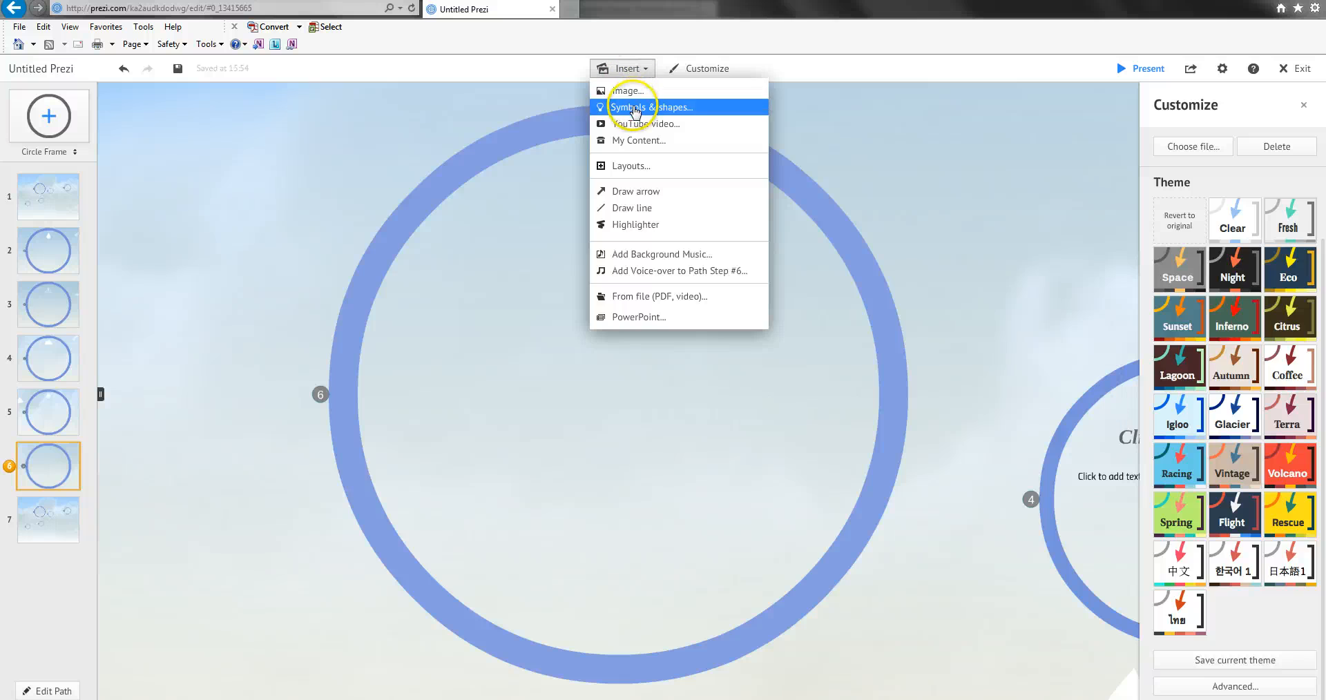
pyautogui.click(701, 109)
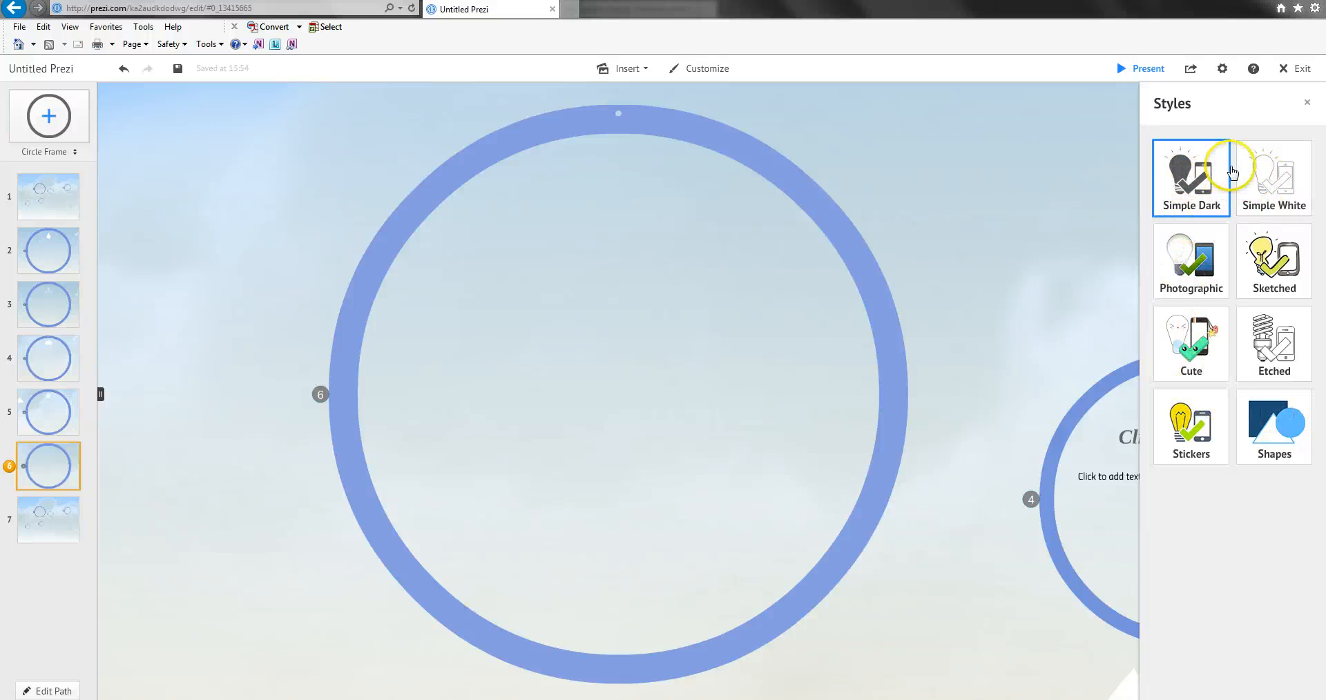
pyautogui.click(1206, 196)
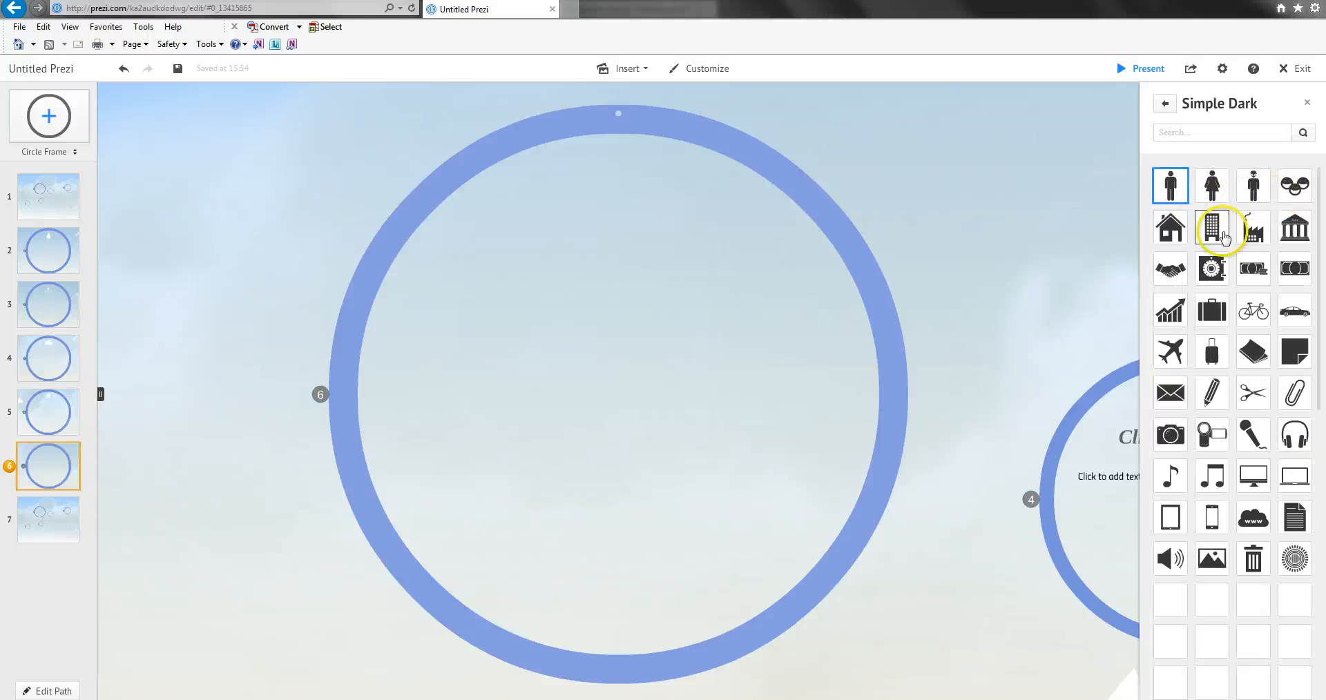
pyautogui.moveTo(1259, 519); pyautogui.dragTo(621, 189)
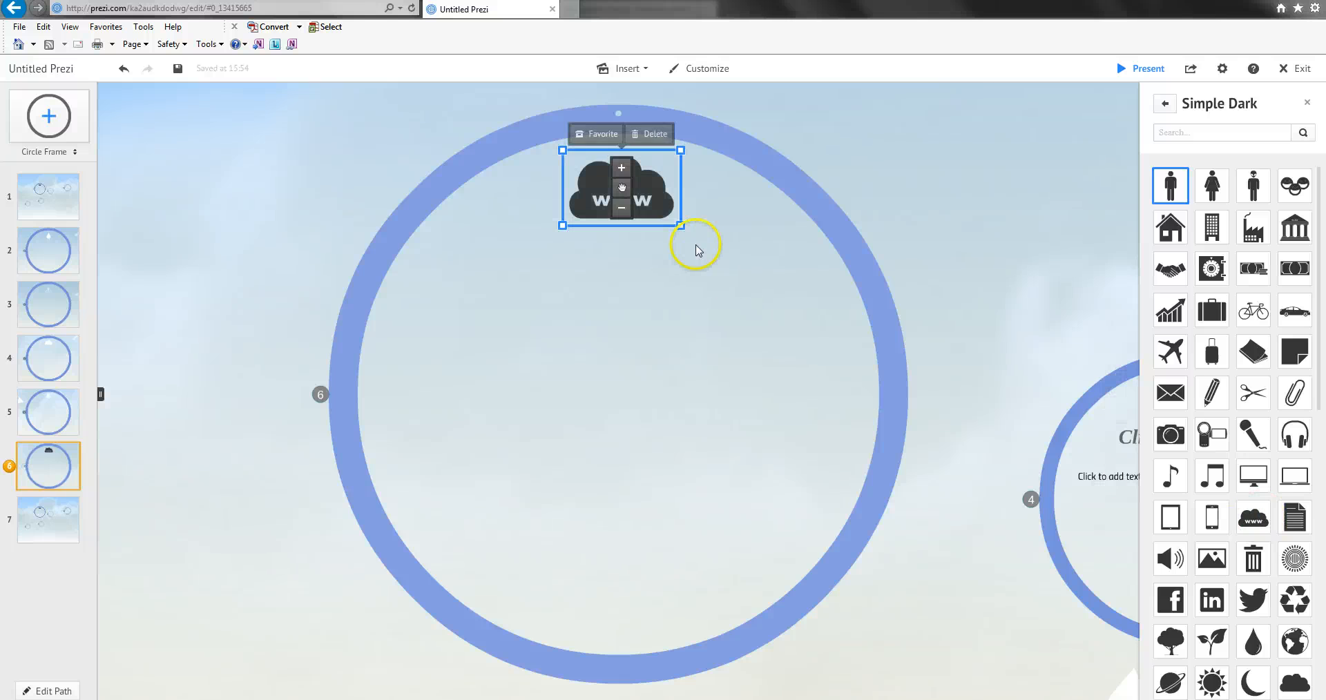
pyautogui.moveTo(681, 225); pyautogui.dragTo(691, 231)
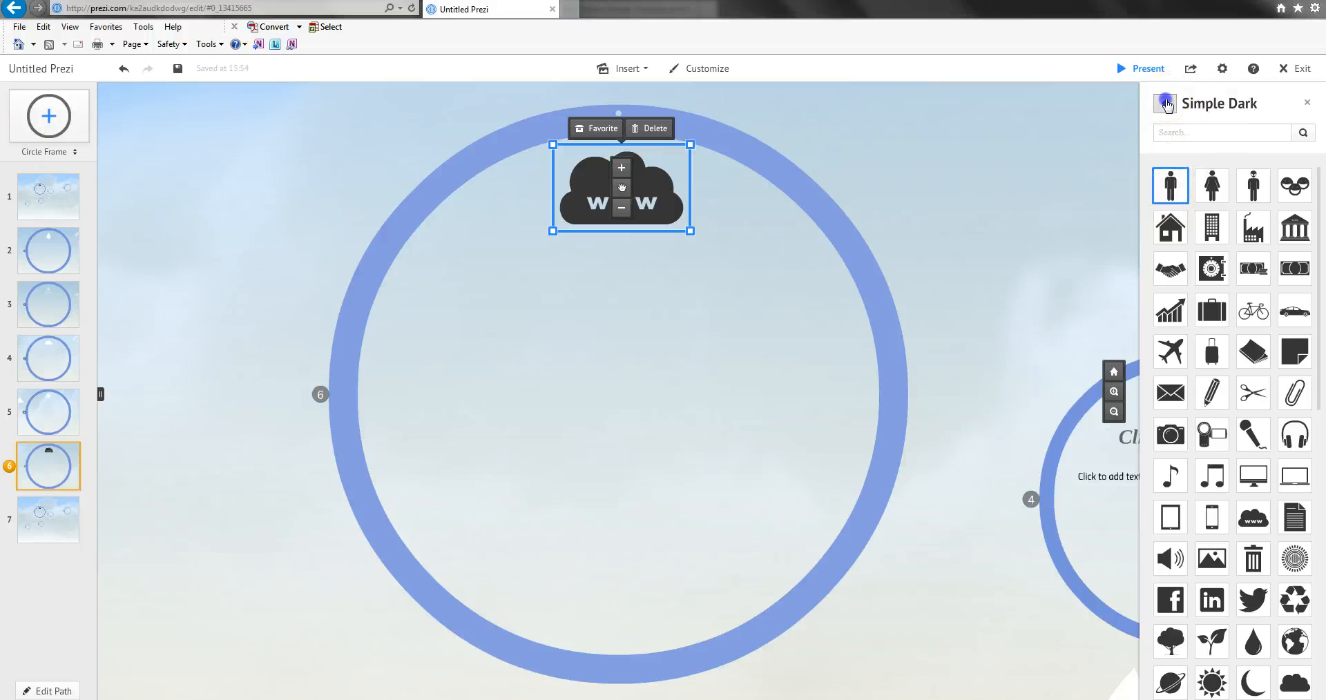
# Insert the www cloud symbol from the Simple White style, enlarge it slightly, and position it inside the bottom of the circle frame.
pyautogui.click(1166, 105)
pyautogui.click(1206, 193)
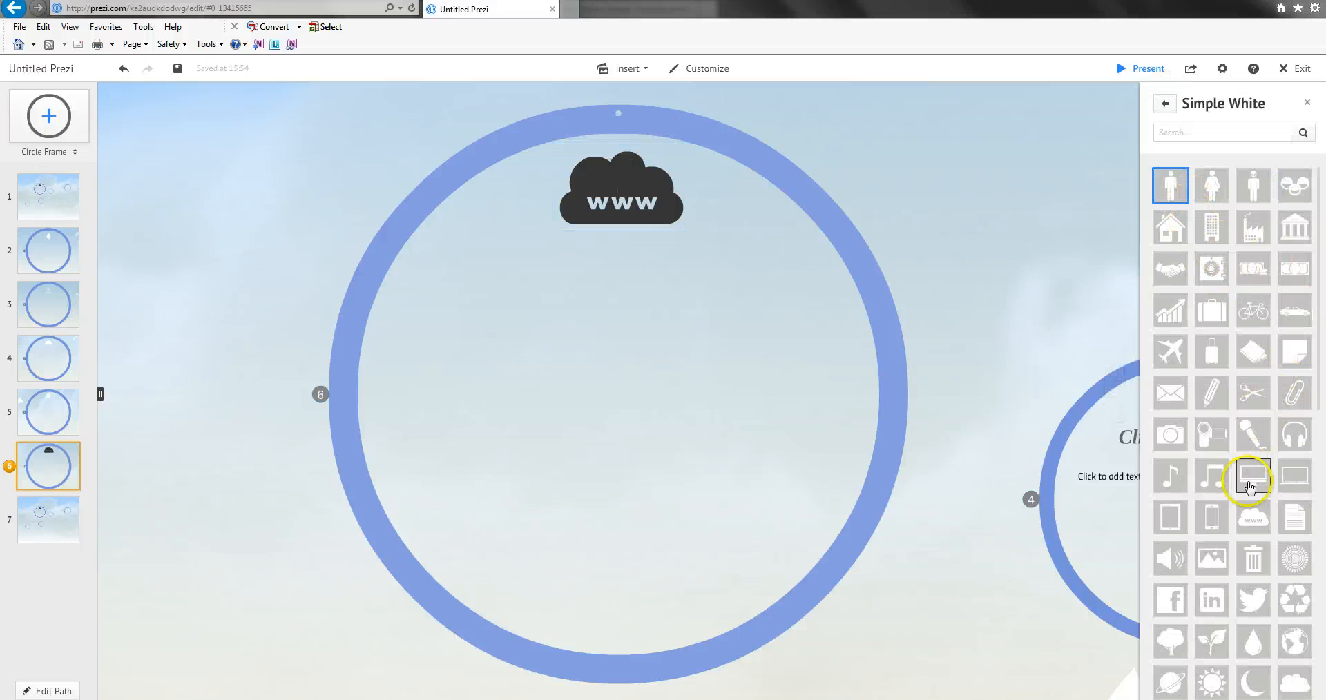
pyautogui.moveTo(1251, 487); pyautogui.dragTo(648, 325)
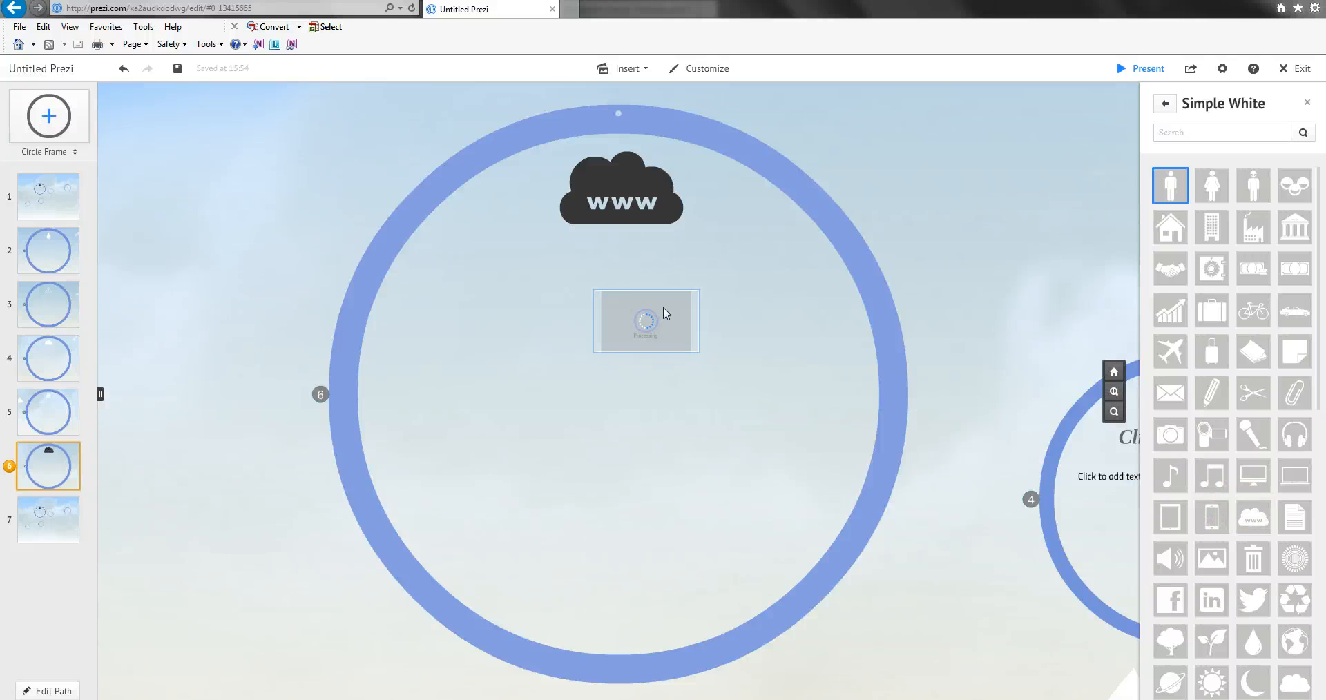
pyautogui.moveTo(704, 284)
pyautogui.mouseDown()
pyautogui.moveTo(745, 222)
pyautogui.moveTo(719, 272)
pyautogui.mouseUp()
pyautogui.click(653, 326)
pyautogui.moveTo(649, 326); pyautogui.dragTo(627, 590)
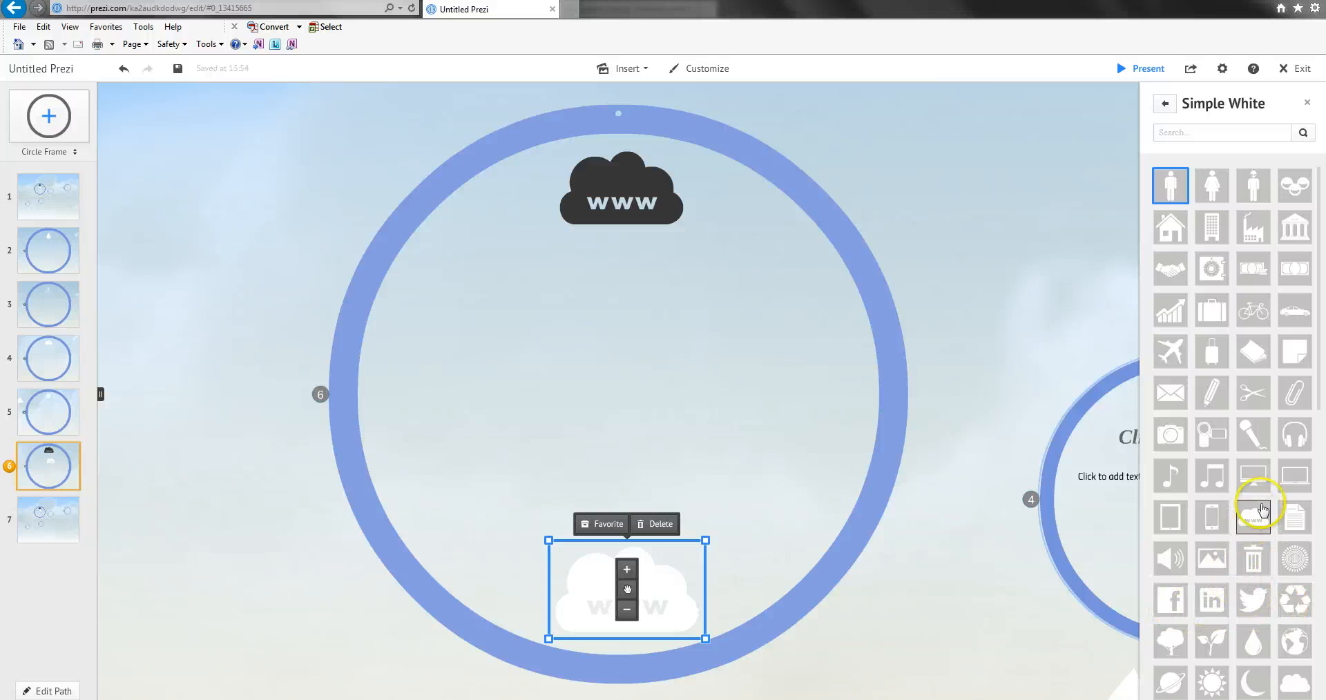
# Browse the remaining Simple White symbols and the Photographic symbol collection.
pyautogui.scroll(-5, 1262, 499)
pyautogui.scroll(-3, 1262, 498)
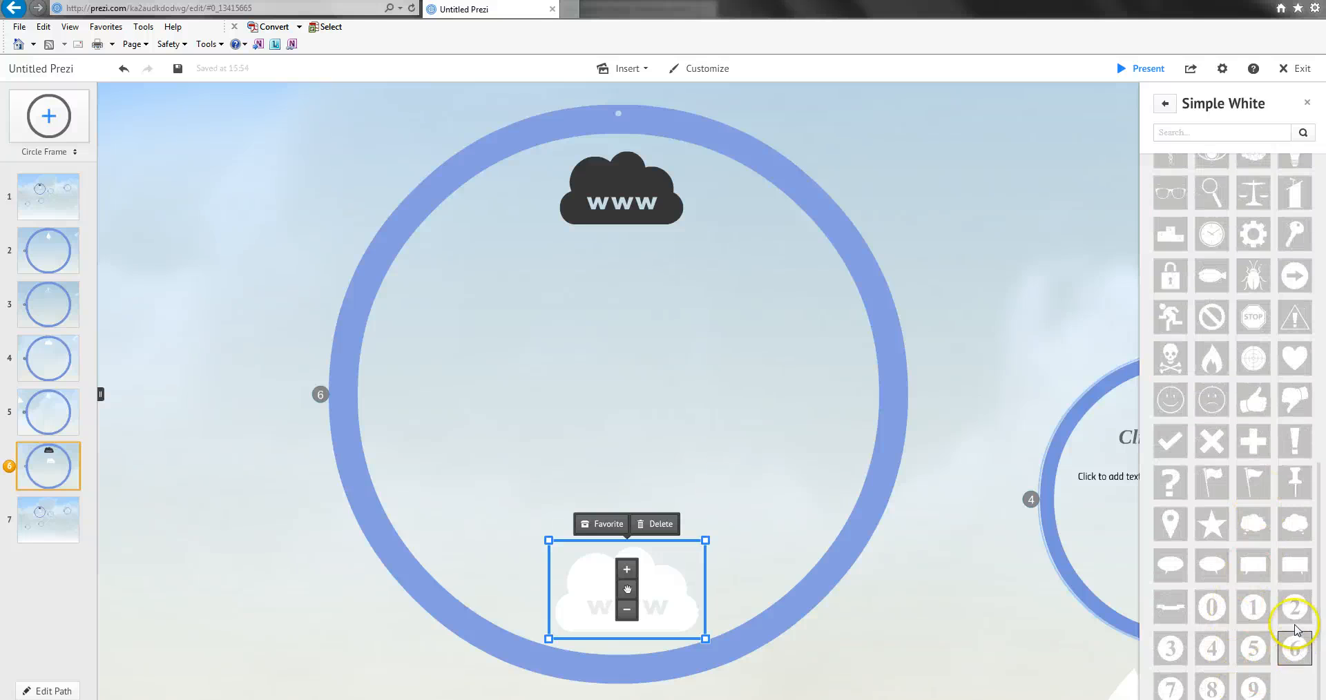
pyautogui.click(1165, 103)
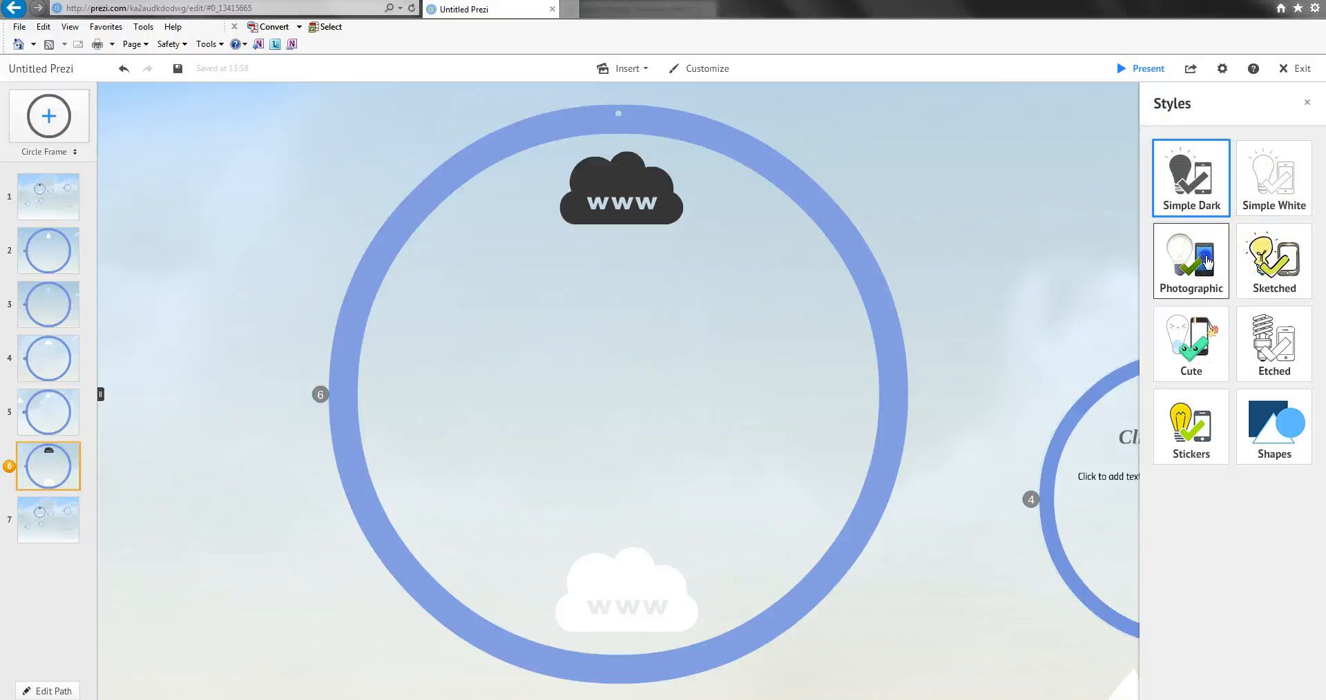
pyautogui.click(1206, 261)
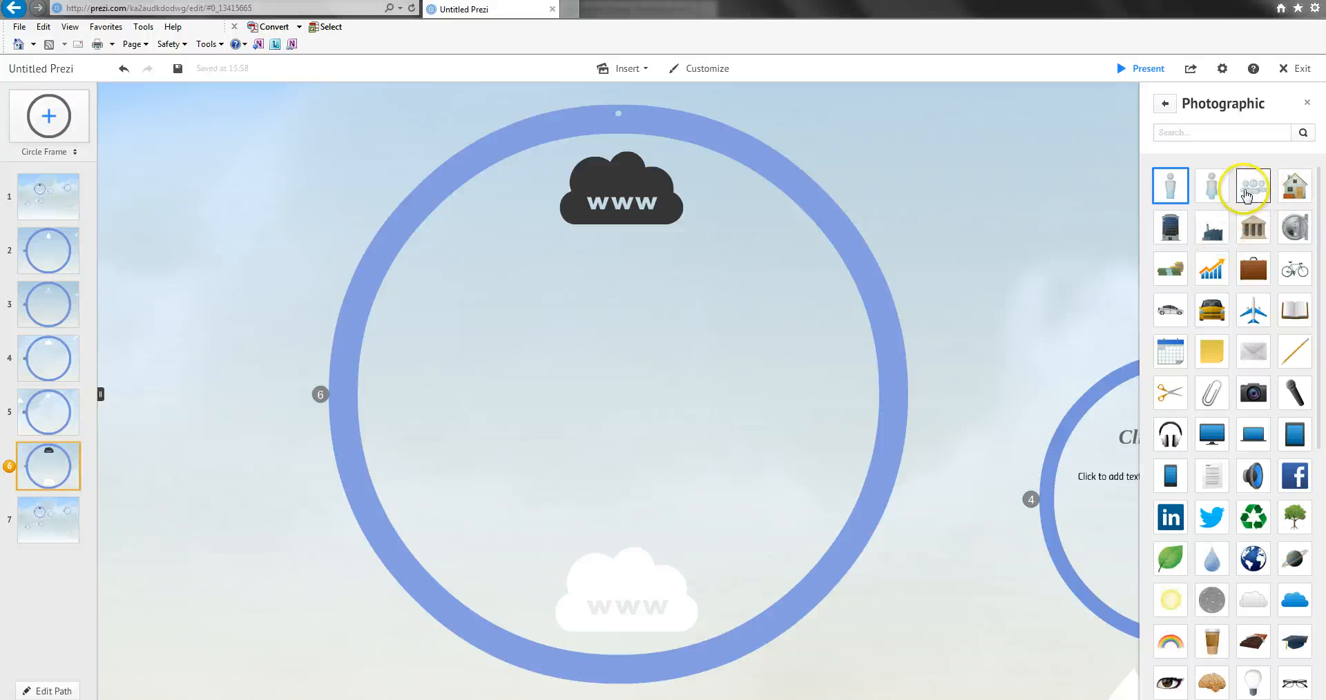
pyautogui.scroll(-7, 1212, 383)
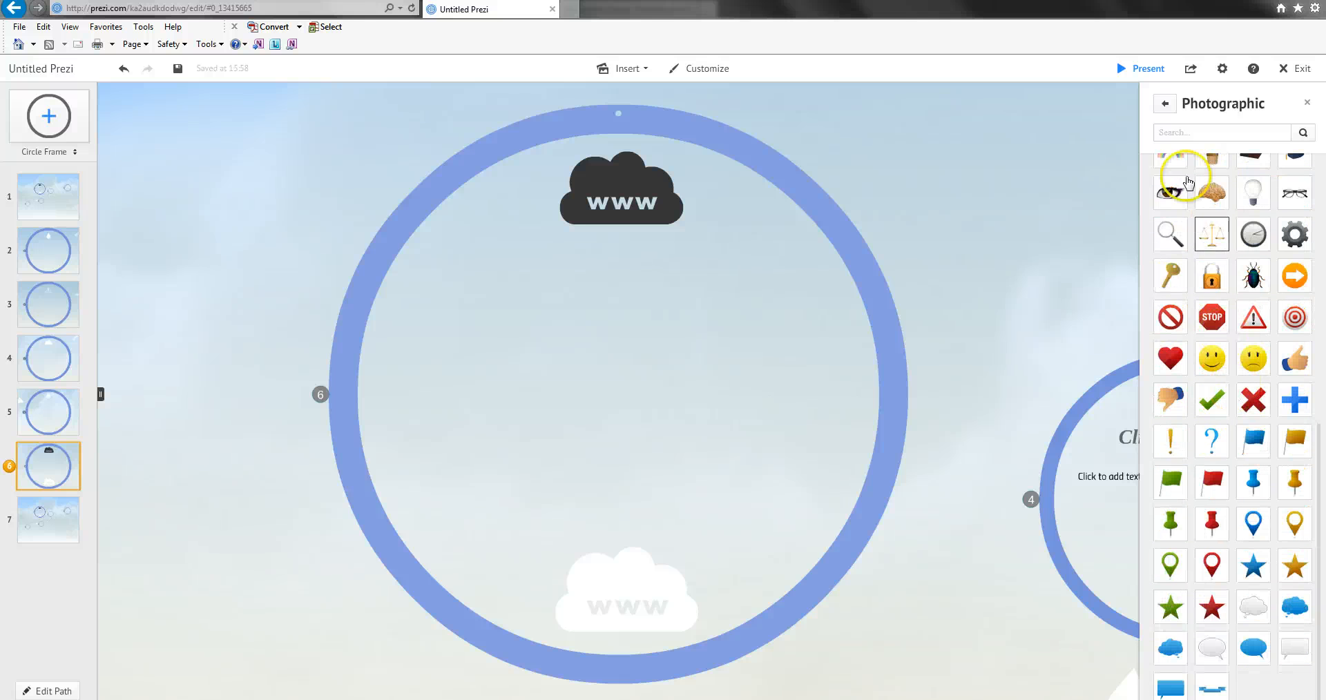
# Insert the water drop symbol from the Etched style, enlarge it, and move it just below the circle frame.
pyautogui.click(1165, 103)
pyautogui.click(1285, 330)
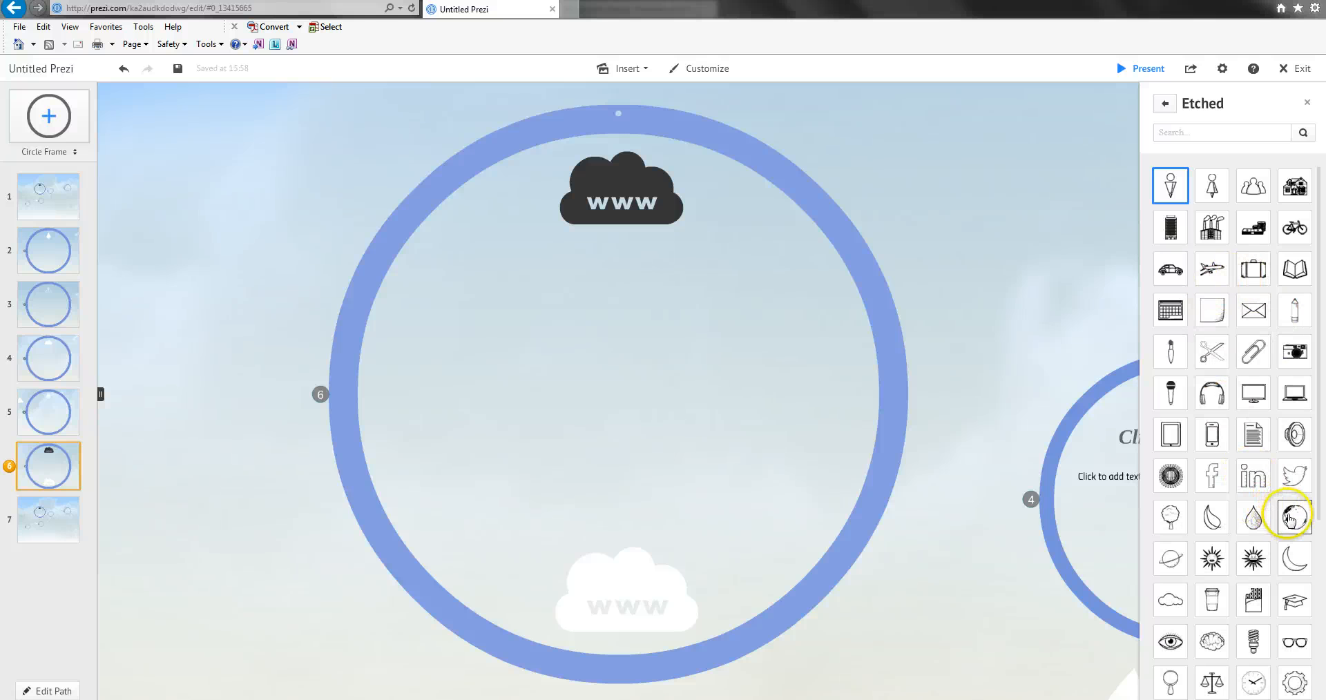
pyautogui.moveTo(1290, 519); pyautogui.dragTo(726, 428)
pyautogui.moveTo(747, 384); pyautogui.dragTo(799, 311)
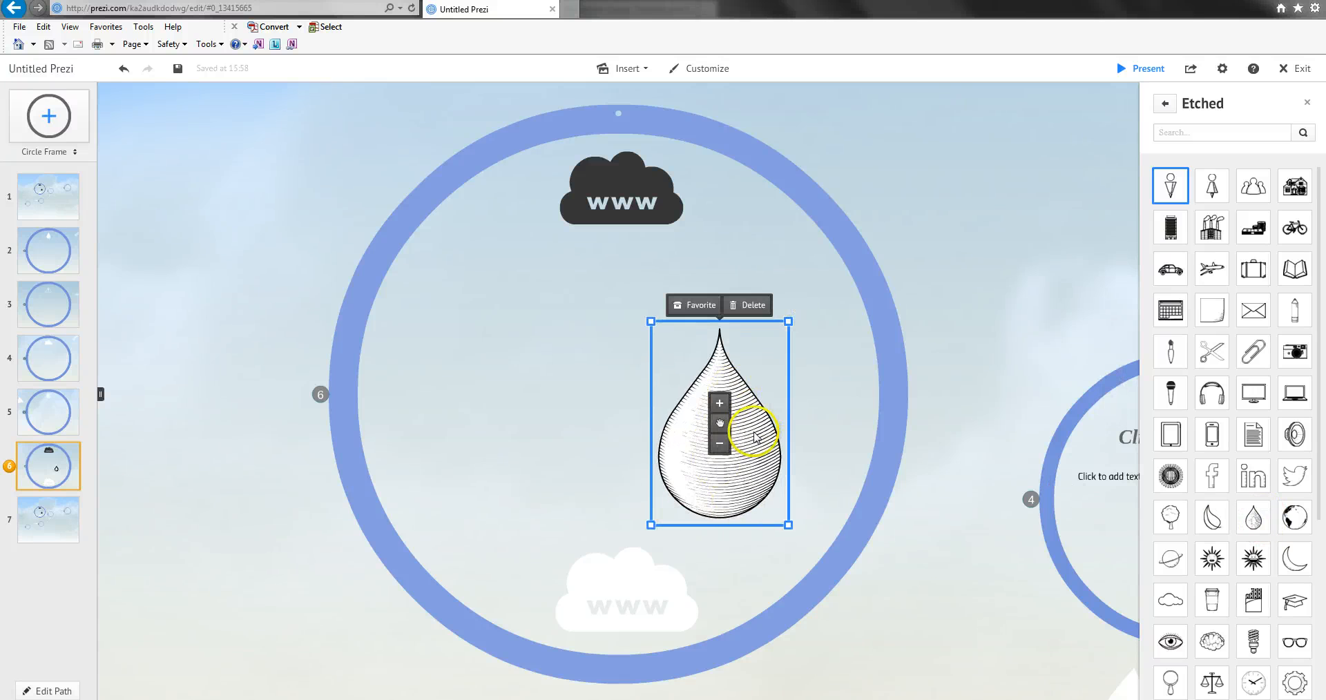
pyautogui.moveTo(721, 427); pyautogui.dragTo(619, 637)
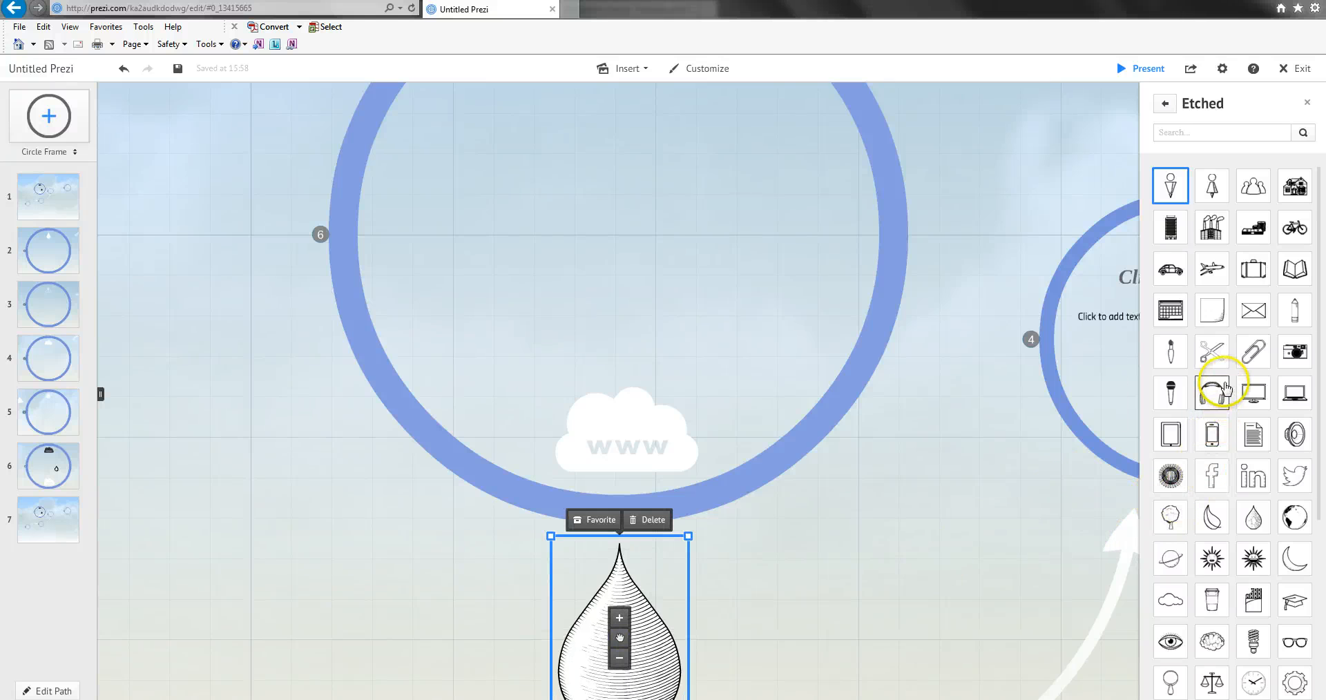
# Browse the Cute symbol collection.
pyautogui.click(1165, 103)
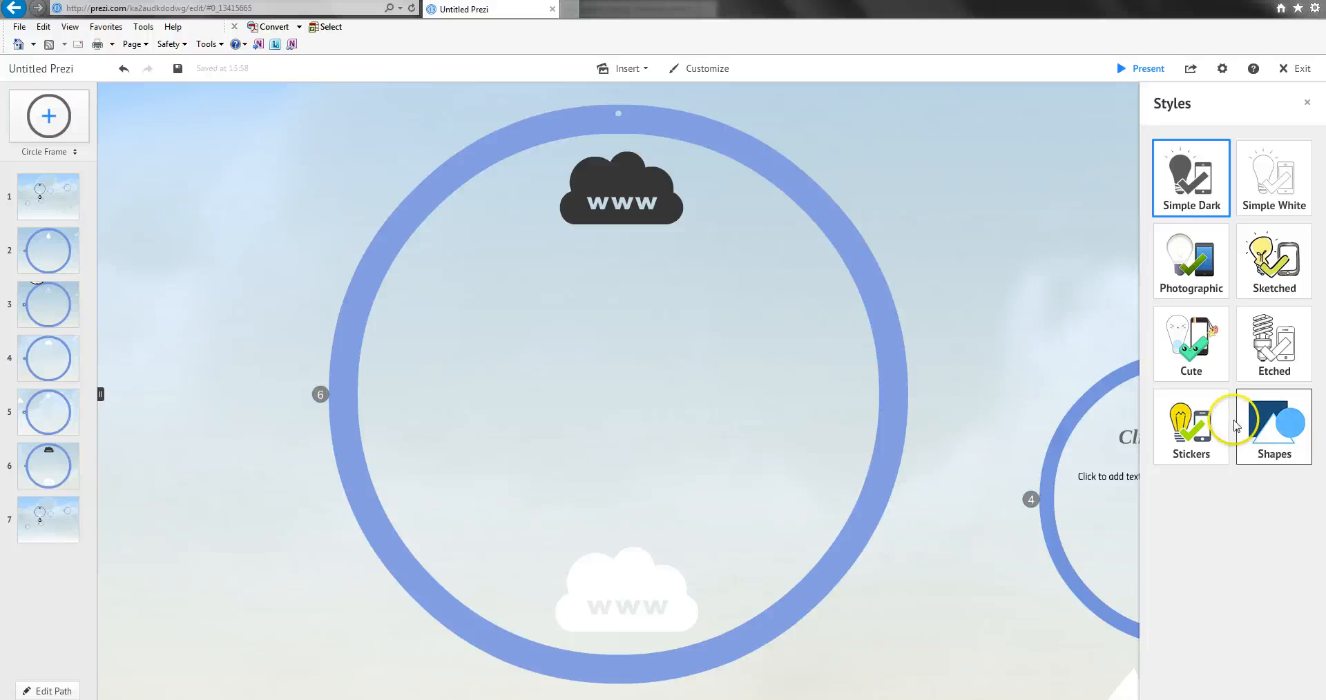
pyautogui.click(1191, 344)
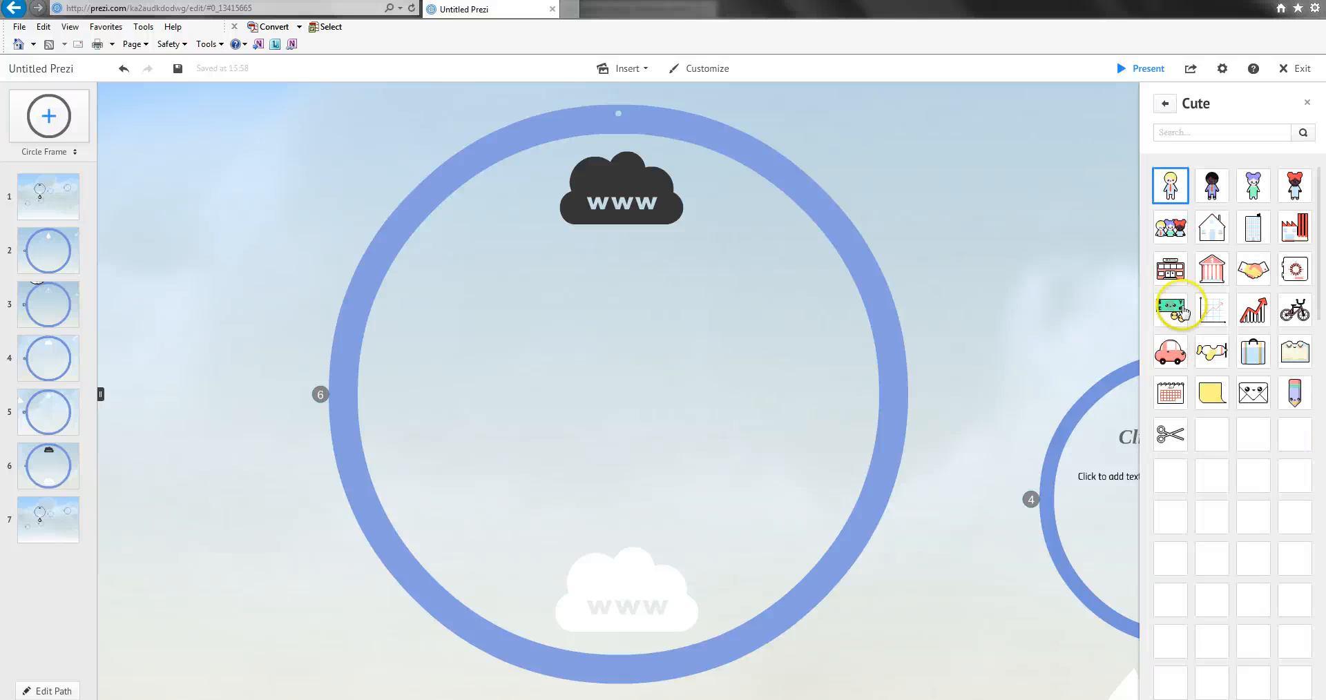
pyautogui.click(1165, 103)
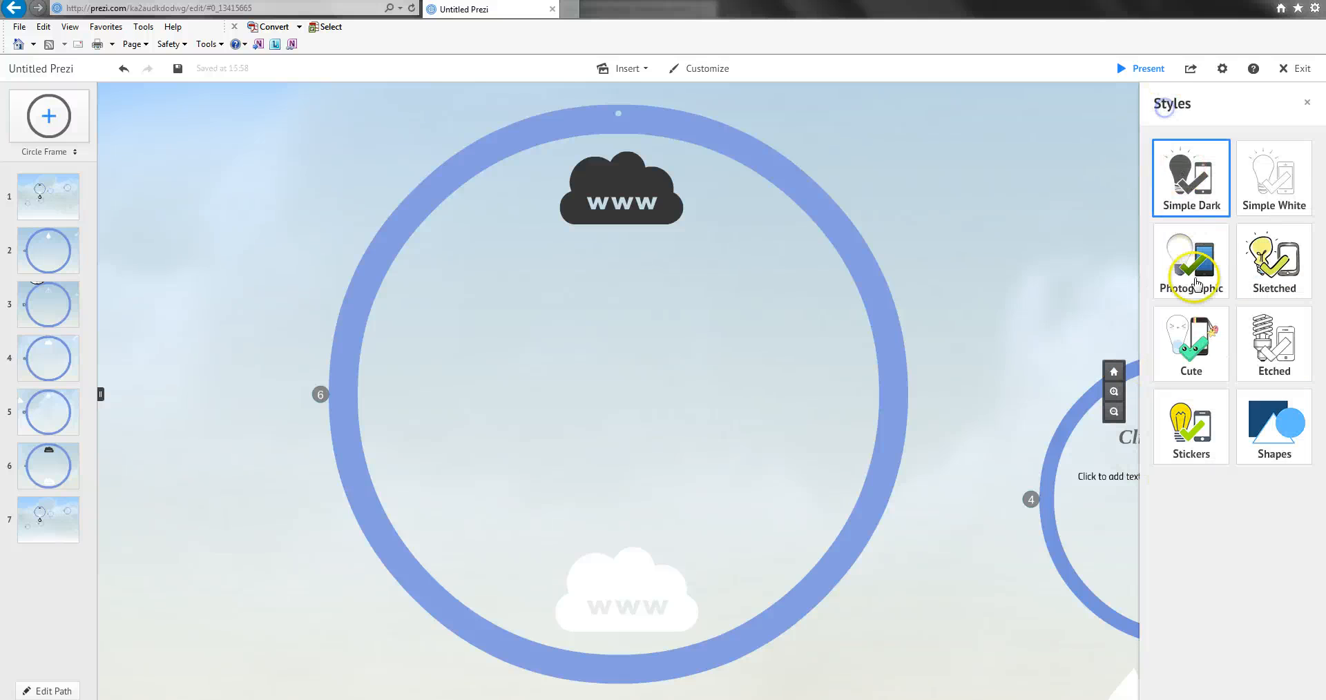
# Try out a filled rectangle and circle shapes from the Shapes collection inside the circle frame, keeping only one circle.
pyautogui.click(1275, 421)
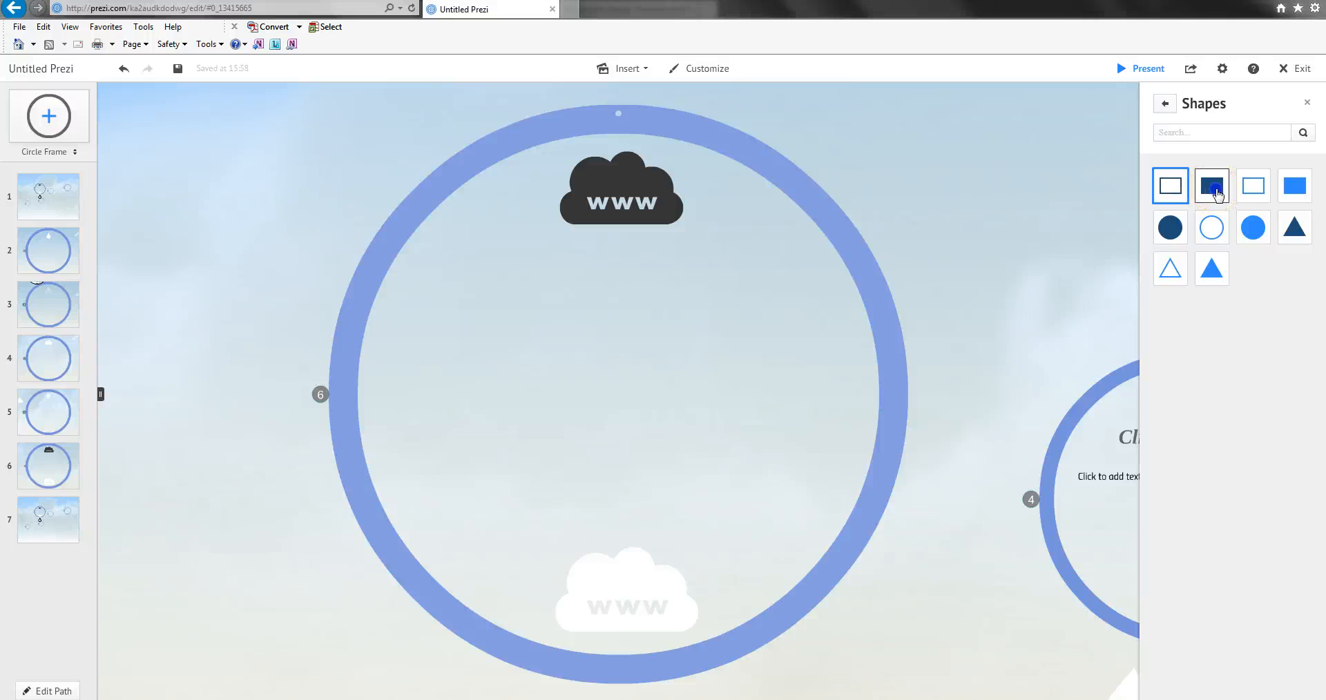
pyautogui.moveTo(1220, 191); pyautogui.dragTo(637, 378)
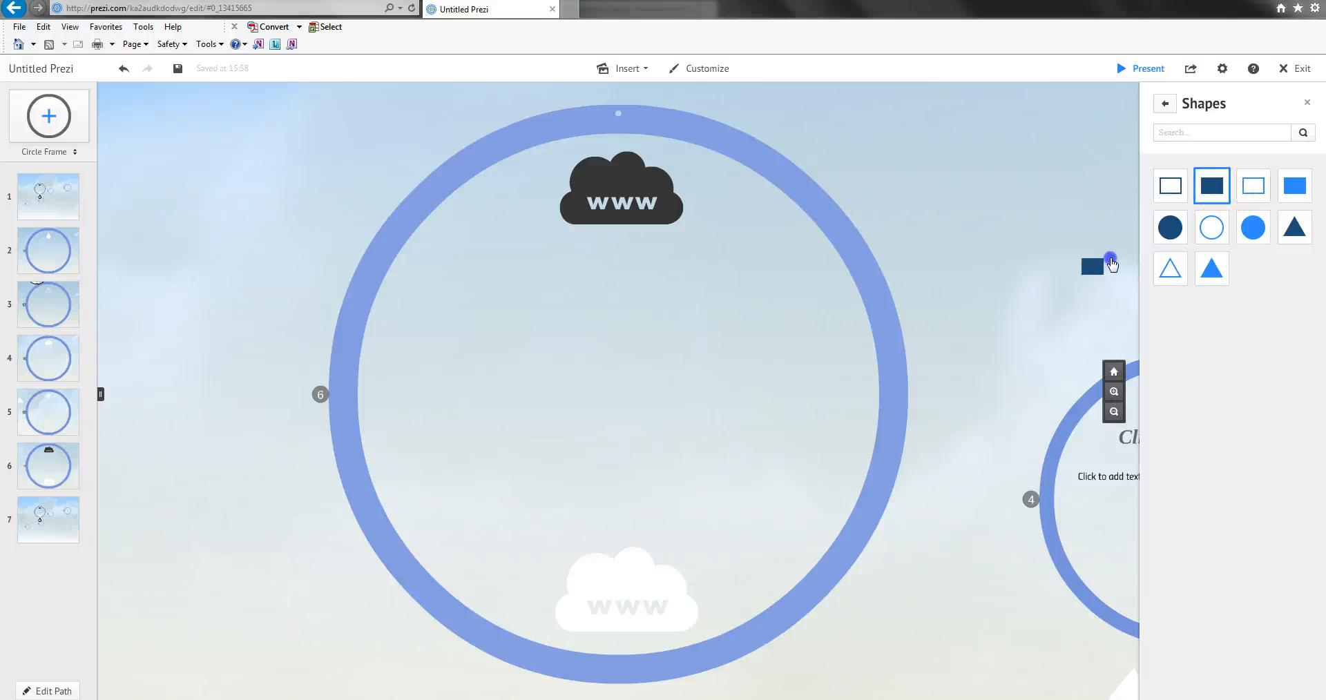
pyautogui.moveTo(1212, 227); pyautogui.dragTo(653, 330)
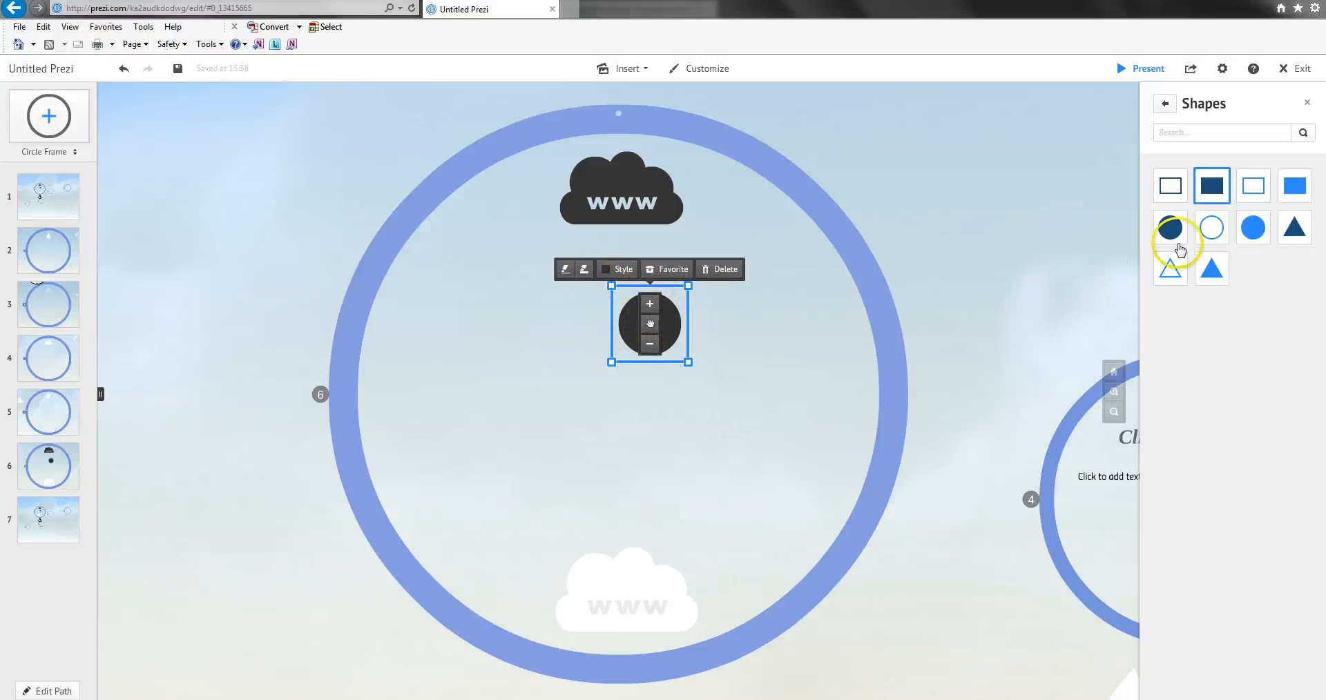
pyautogui.click(1209, 232)
pyautogui.moveTo(1216, 234); pyautogui.dragTo(777, 392)
pyautogui.click(850, 341)
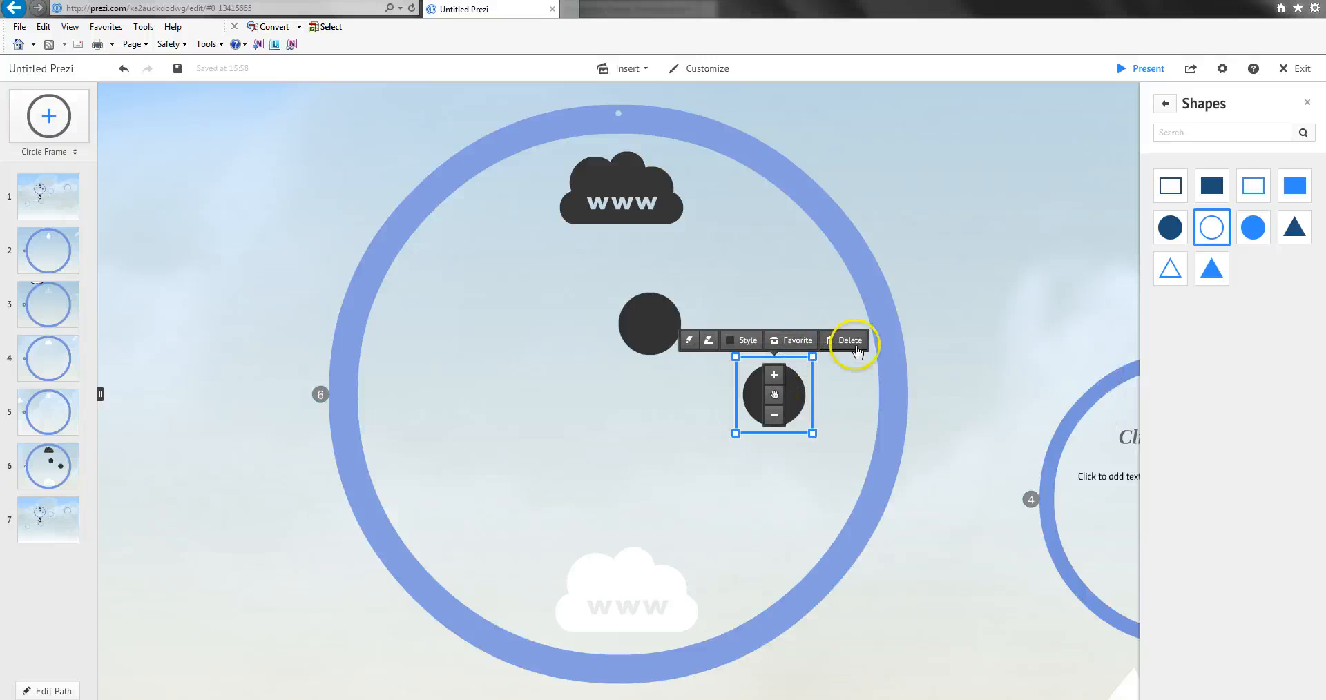
# Recolor the circle shape teal and enlarge it near the centre of the circle frame.
pyautogui.click(648, 322)
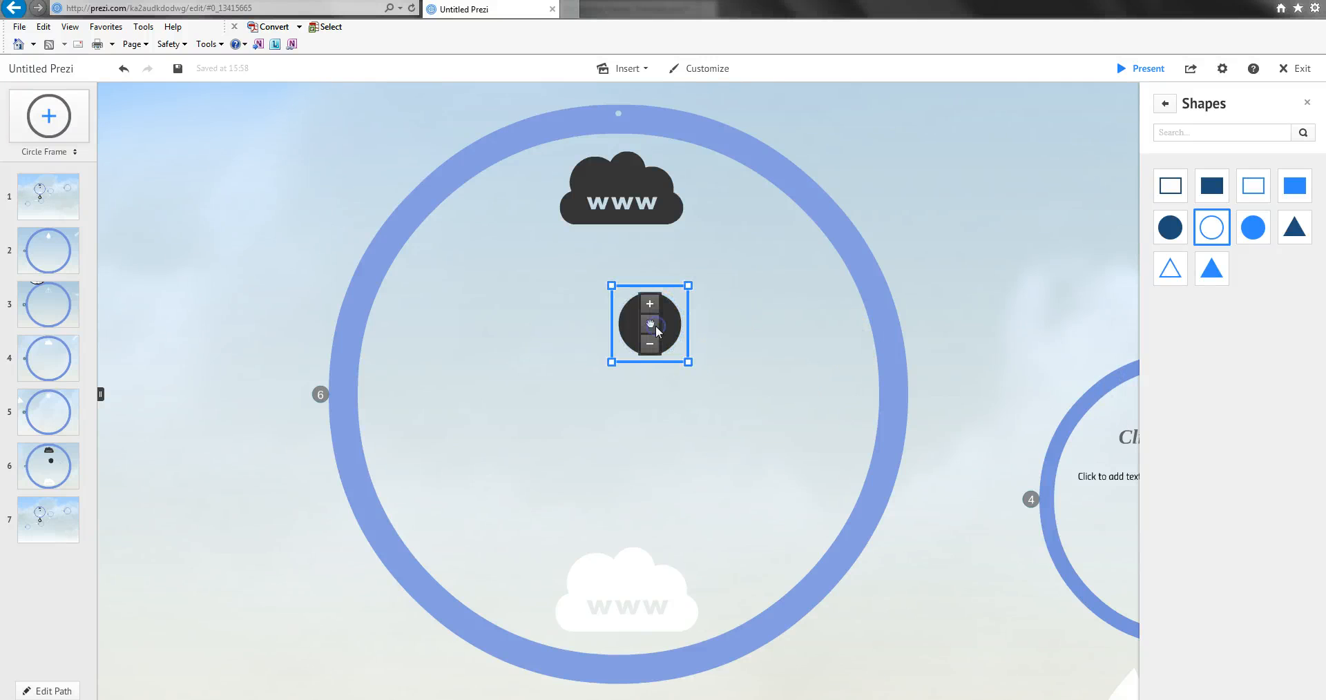
pyautogui.click(610, 272)
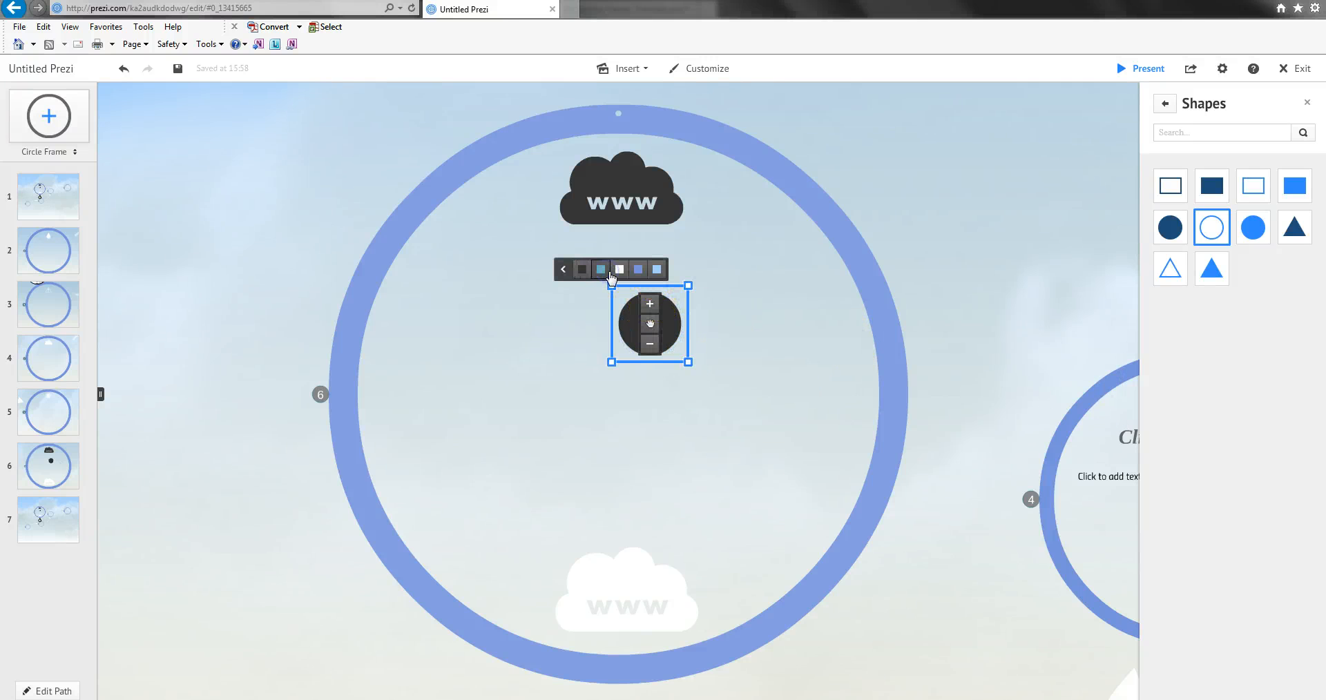
pyautogui.click(599, 270)
pyautogui.click(564, 270)
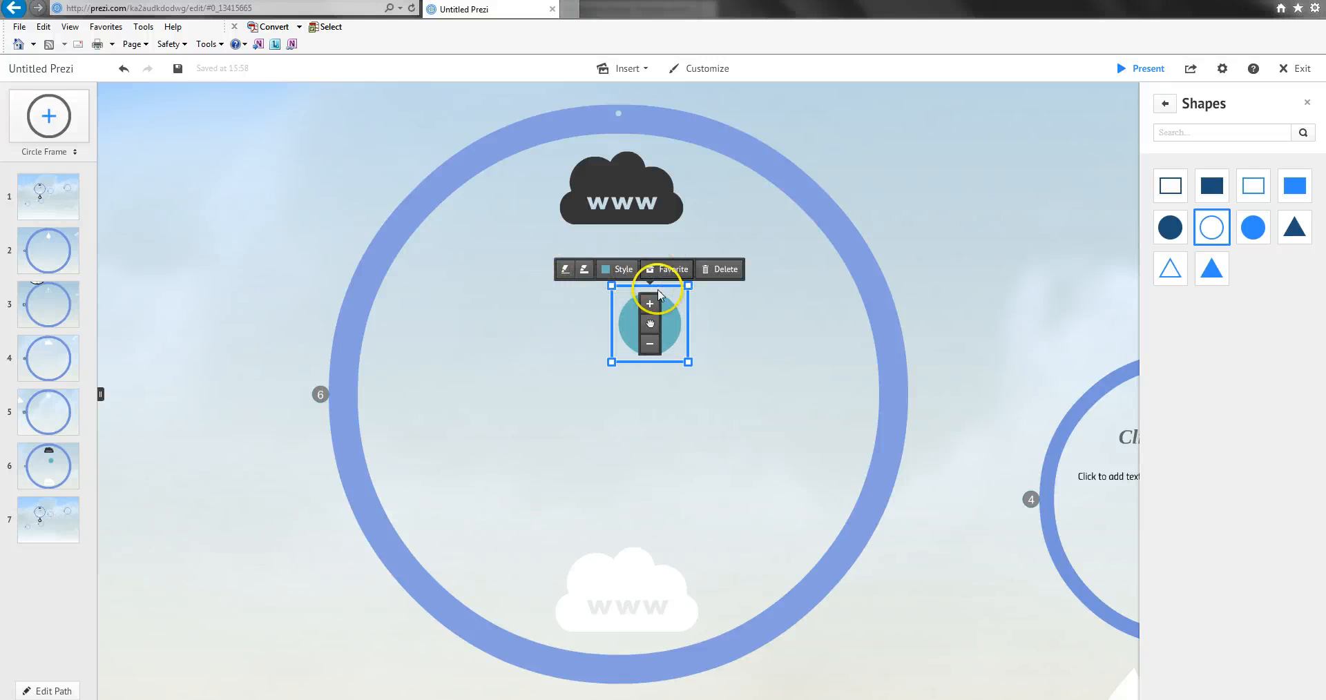
pyautogui.click(651, 344)
pyautogui.click(650, 301)
pyautogui.moveTo(695, 318); pyautogui.dragTo(689, 367)
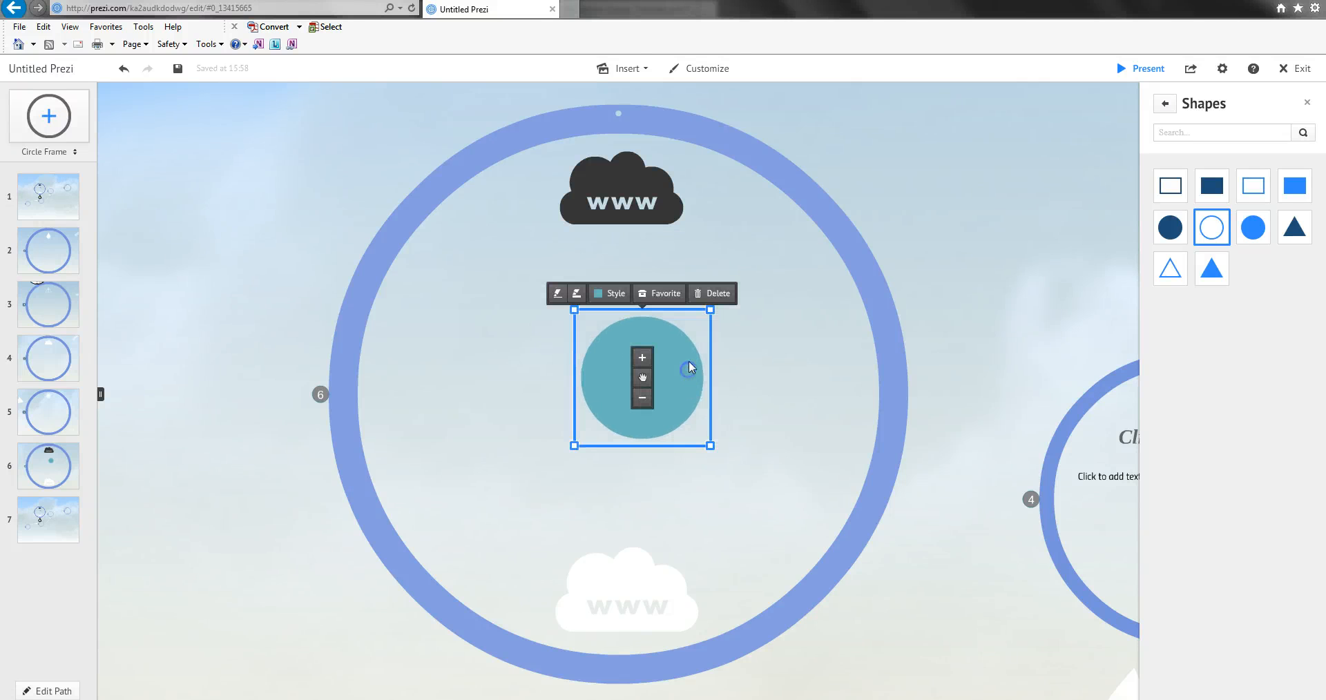
# Try a white fill on the circle shape, recolor it dark grey, and add it to the favorites.
pyautogui.click(614, 293)
pyautogui.click(612, 293)
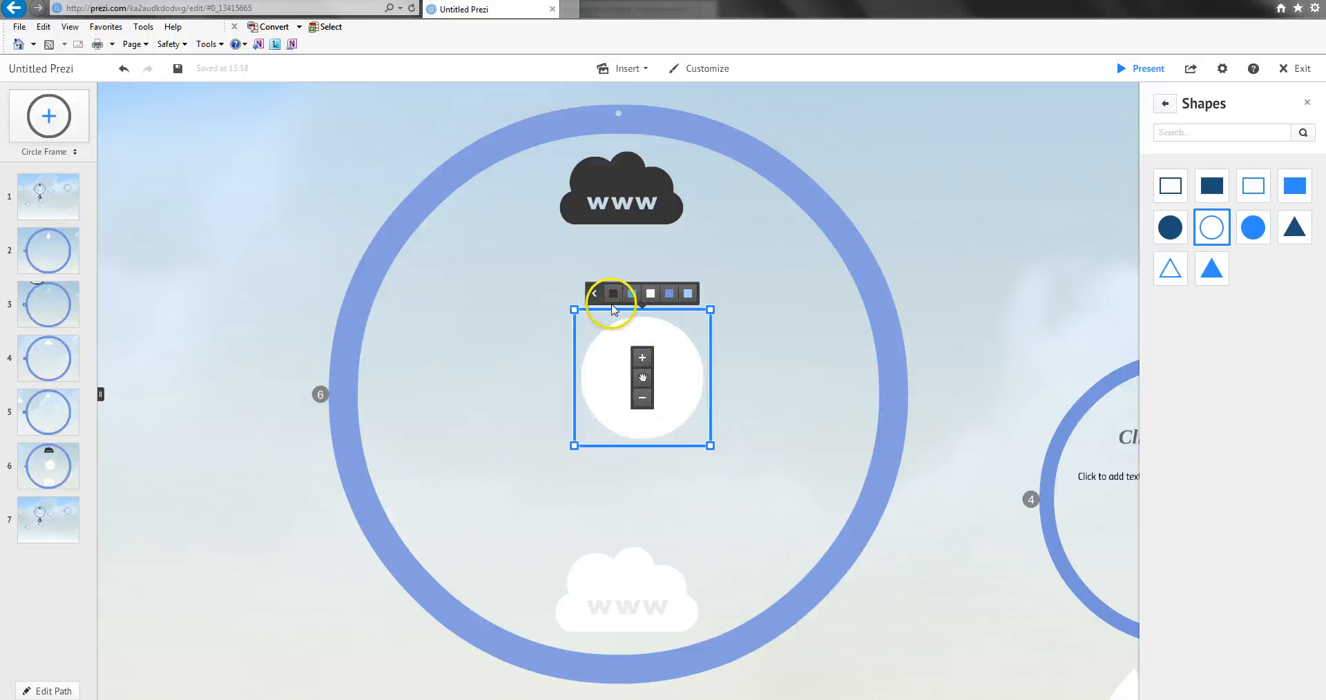
pyautogui.click(613, 293)
pyautogui.click(594, 293)
pyautogui.click(644, 294)
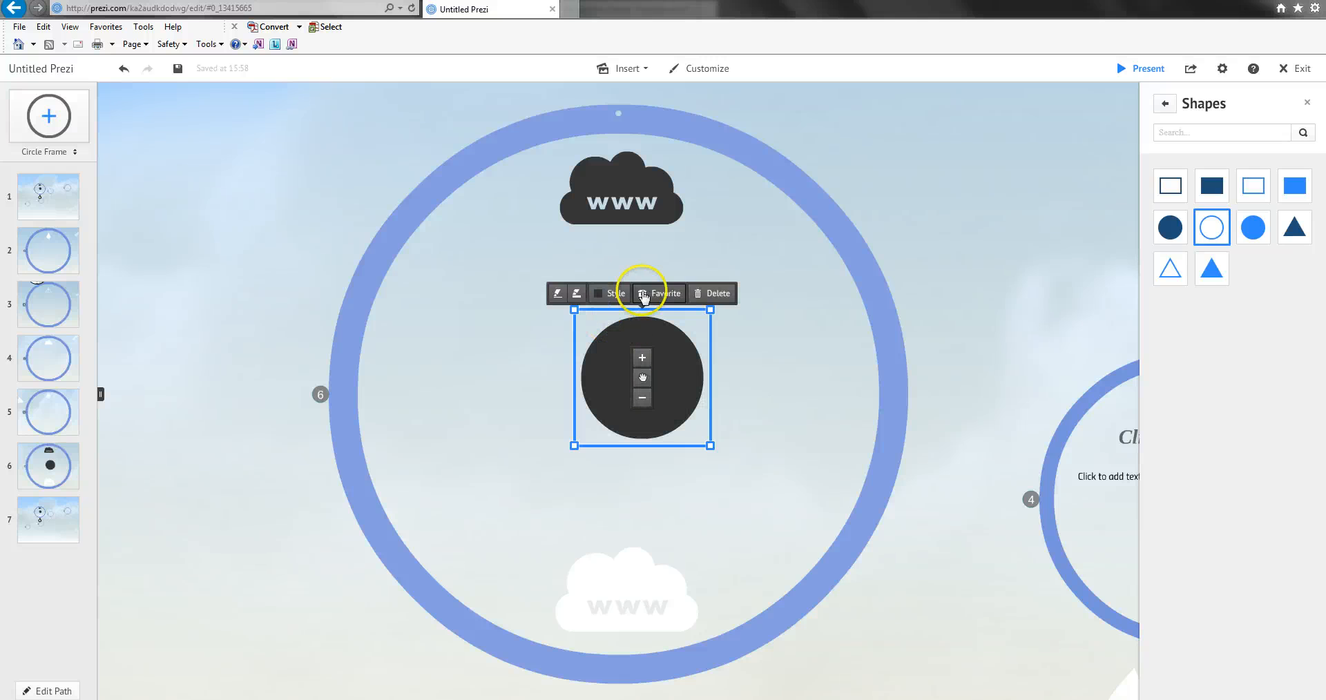
# Replace the circle shape with a filled triangle from the Shapes collection and enlarge it inside the circle frame.
pyautogui.click(712, 294)
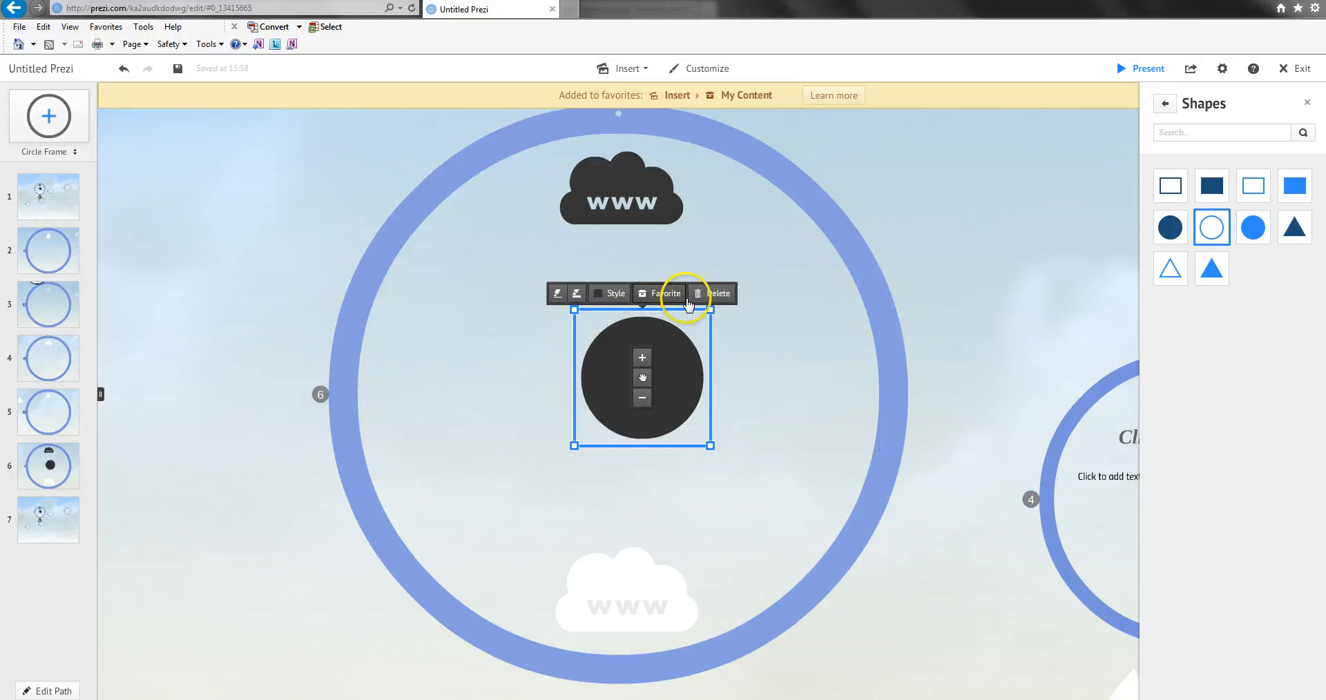
pyautogui.click(757, 300)
pyautogui.click(1213, 230)
pyautogui.click(1303, 231)
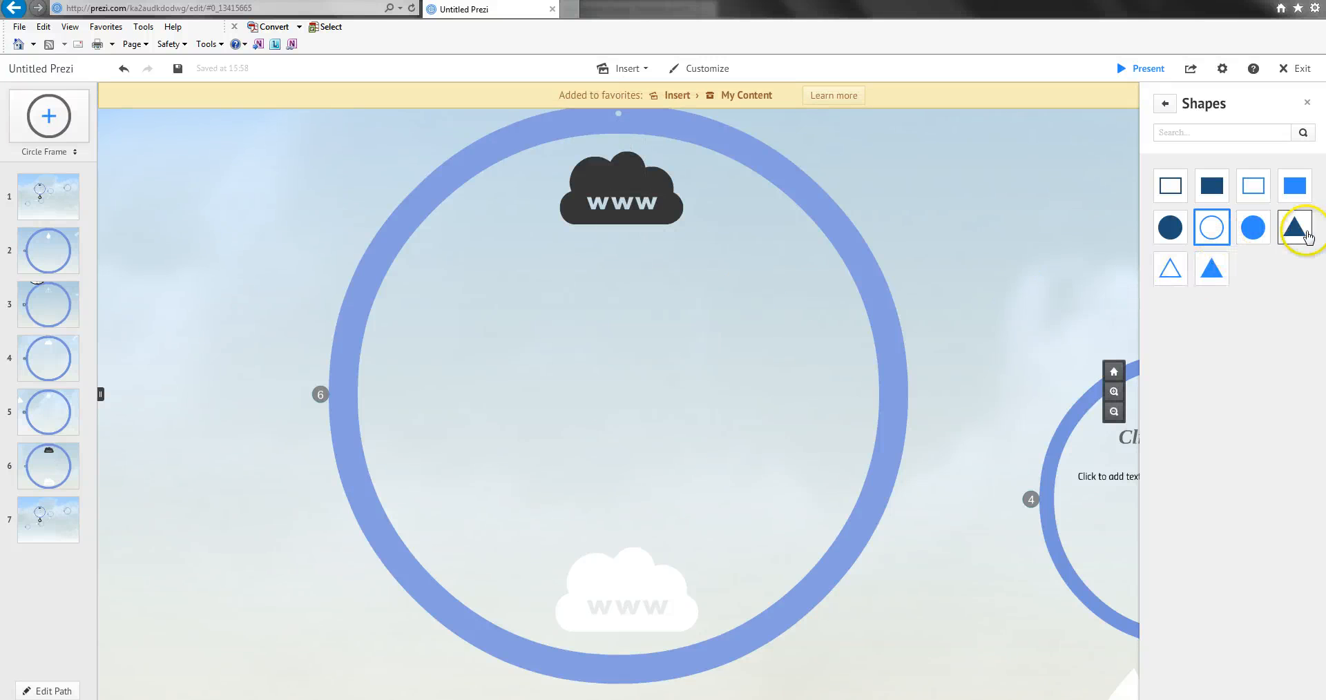
pyautogui.moveTo(1310, 231); pyautogui.dragTo(644, 333)
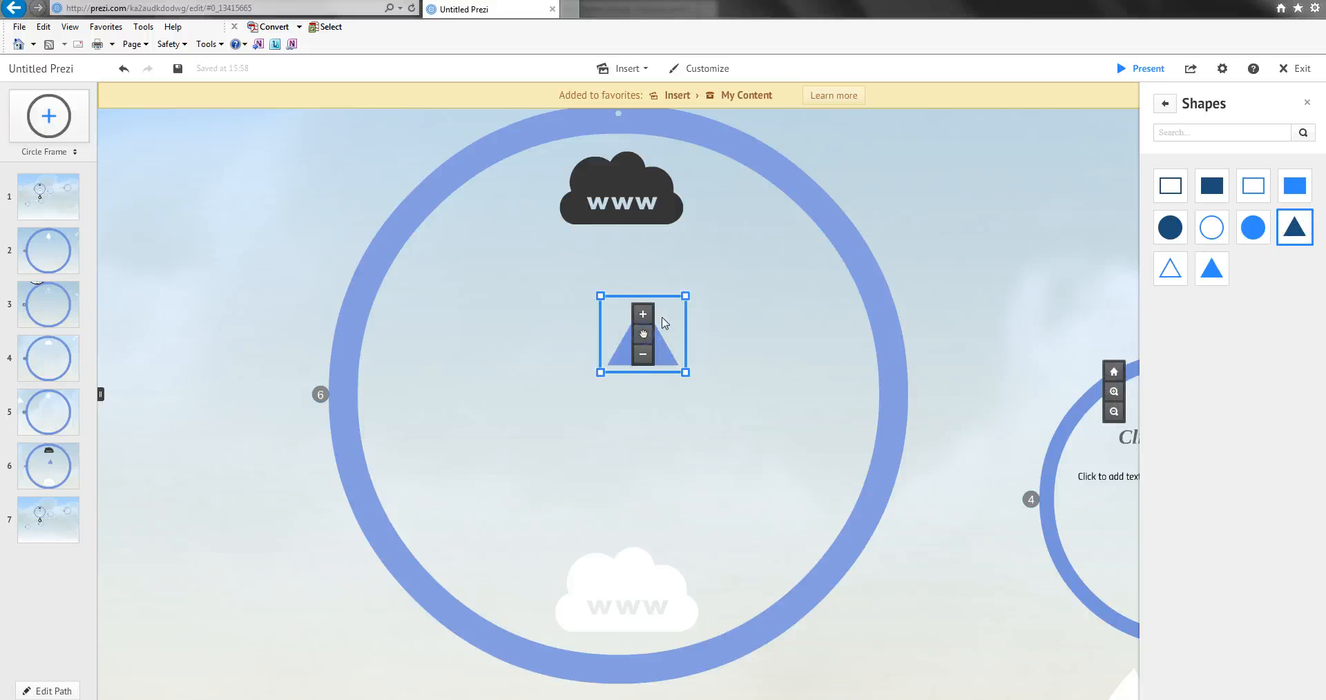
pyautogui.moveTo(686, 372); pyautogui.dragTo(724, 406)
# Insert a second, larger triangle from the Shapes collection overlapping the circle frame's right side, and recolor it white.
pyautogui.click(1174, 269)
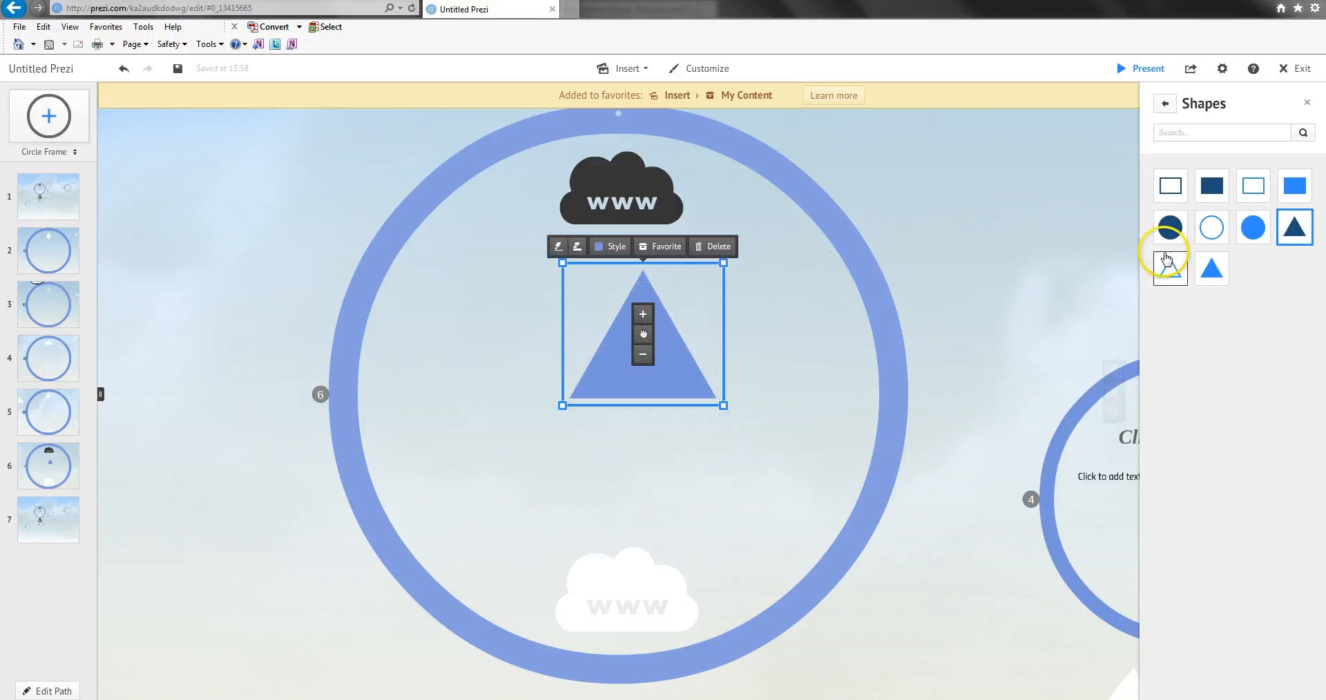
pyautogui.click(852, 420)
pyautogui.click(852, 399)
pyautogui.click(819, 309)
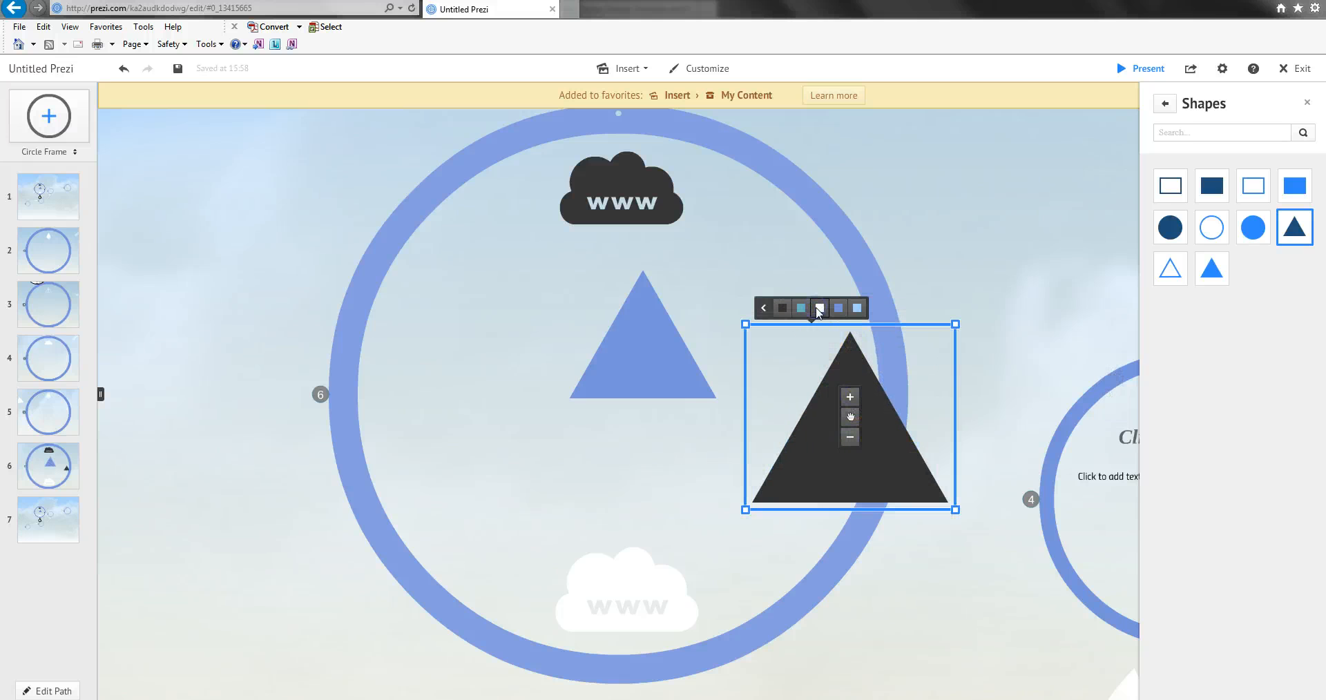
pyautogui.click(818, 312)
pyautogui.click(850, 416)
pyautogui.doubleClick(797, 367)
pyautogui.rightClick(801, 363)
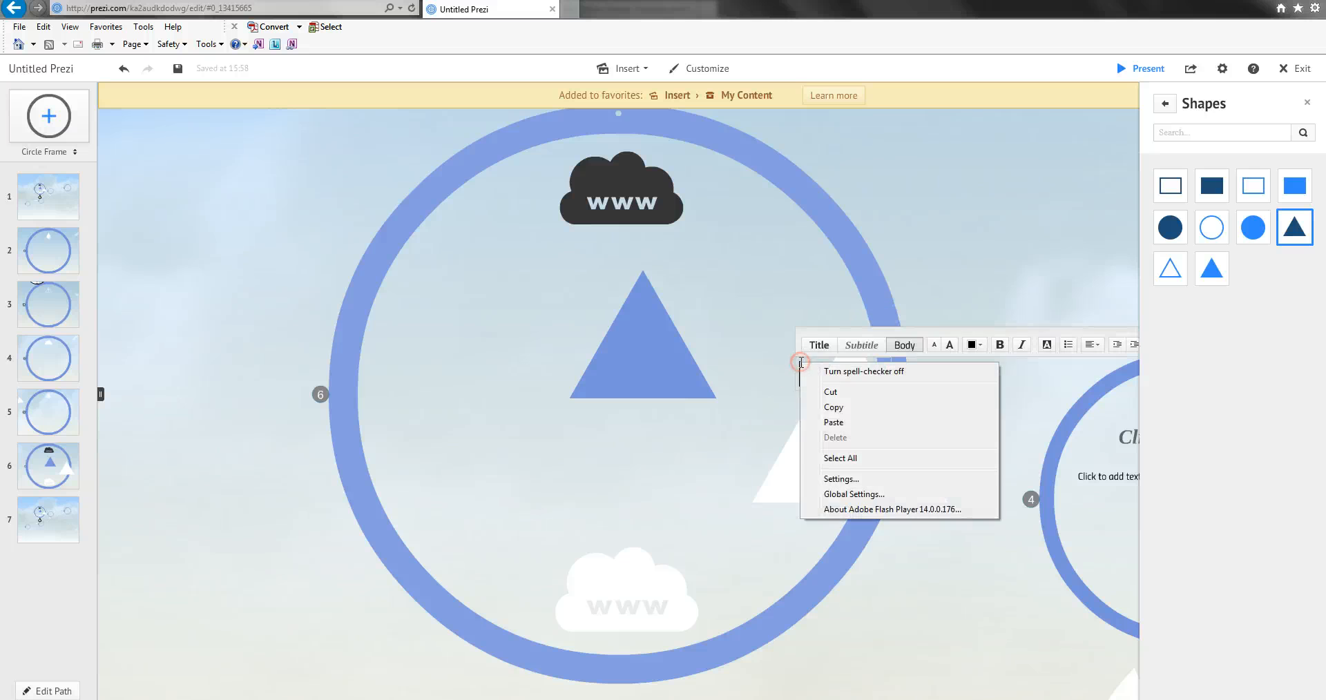
pyautogui.click(796, 427)
# Open the white triangle for editing and adjust its outline thickness.
pyautogui.rightClick(796, 461)
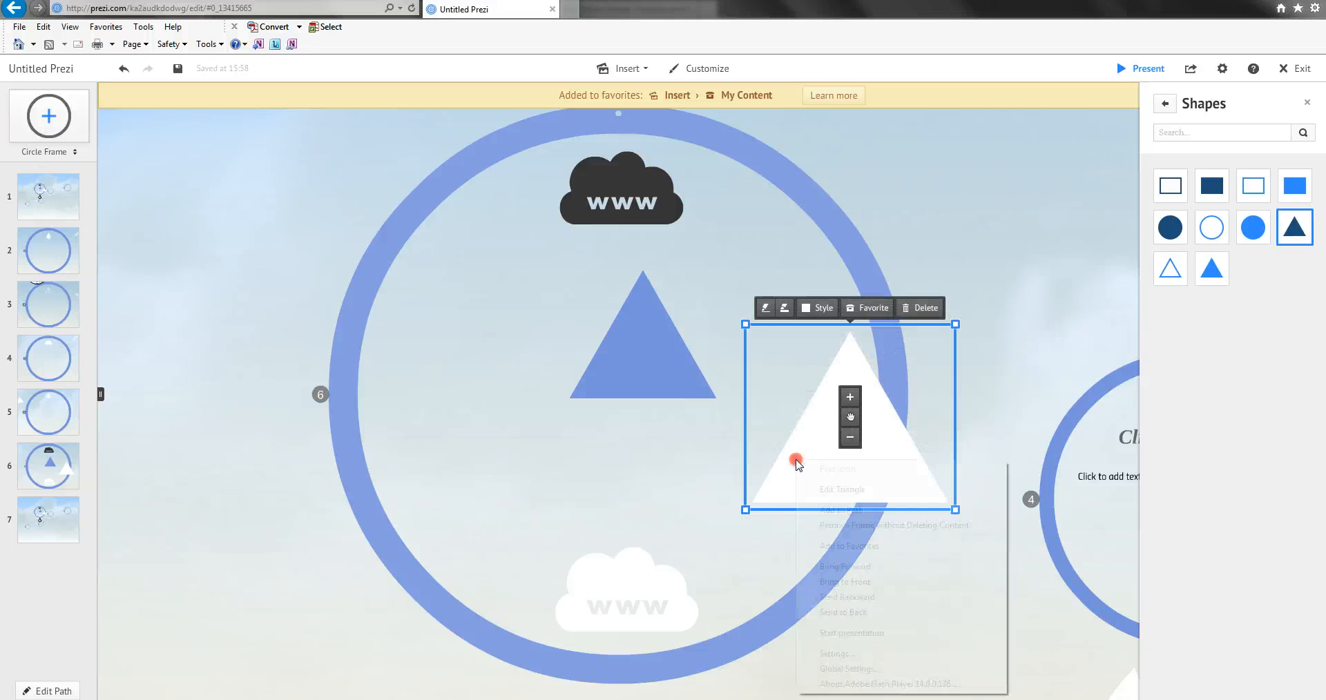
pyautogui.click(839, 489)
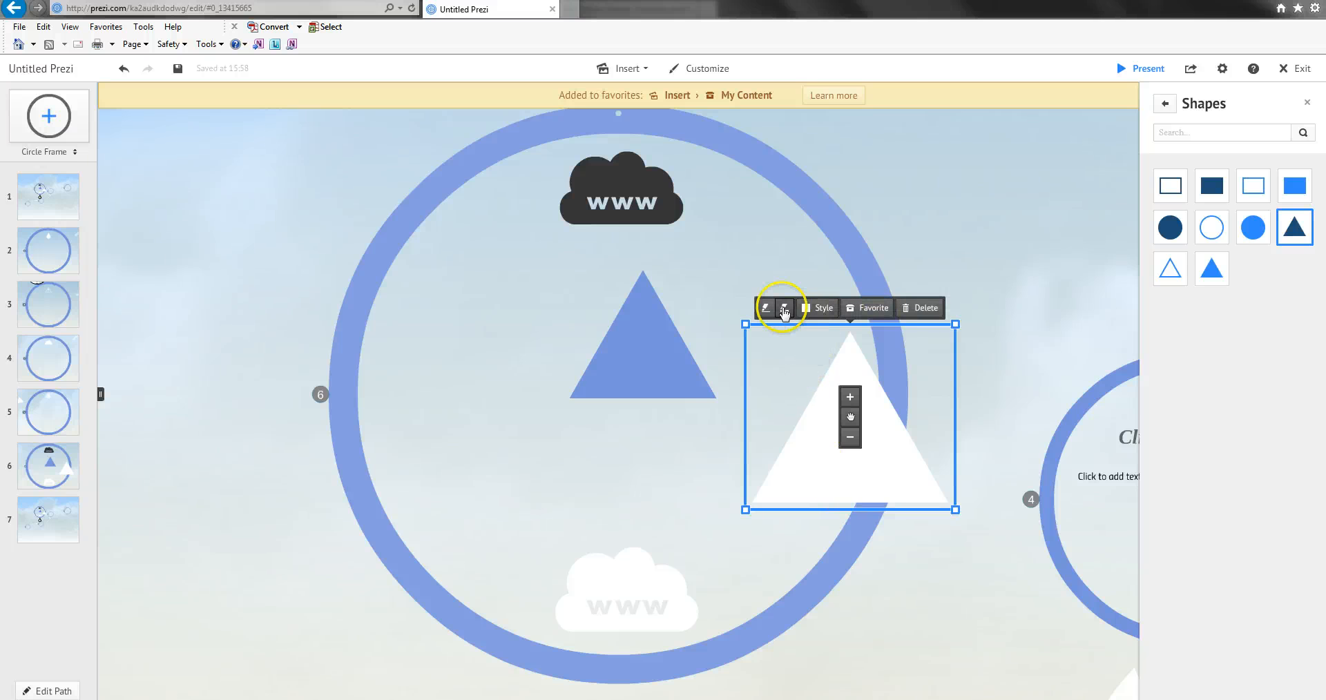
pyautogui.click(765, 308)
pyautogui.click(781, 311)
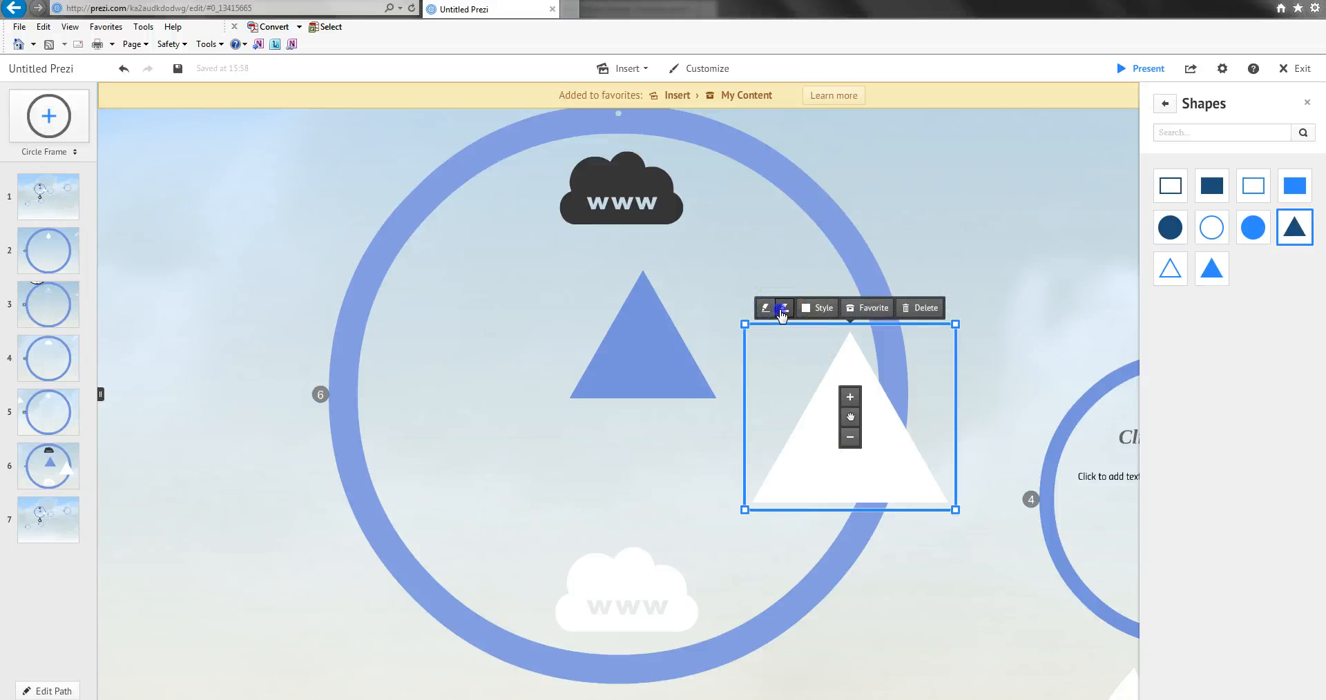
# Recolor the white triangle teal, rotate it to point right, and move it just outside the circle frame.
pyautogui.click(827, 310)
pyautogui.click(801, 308)
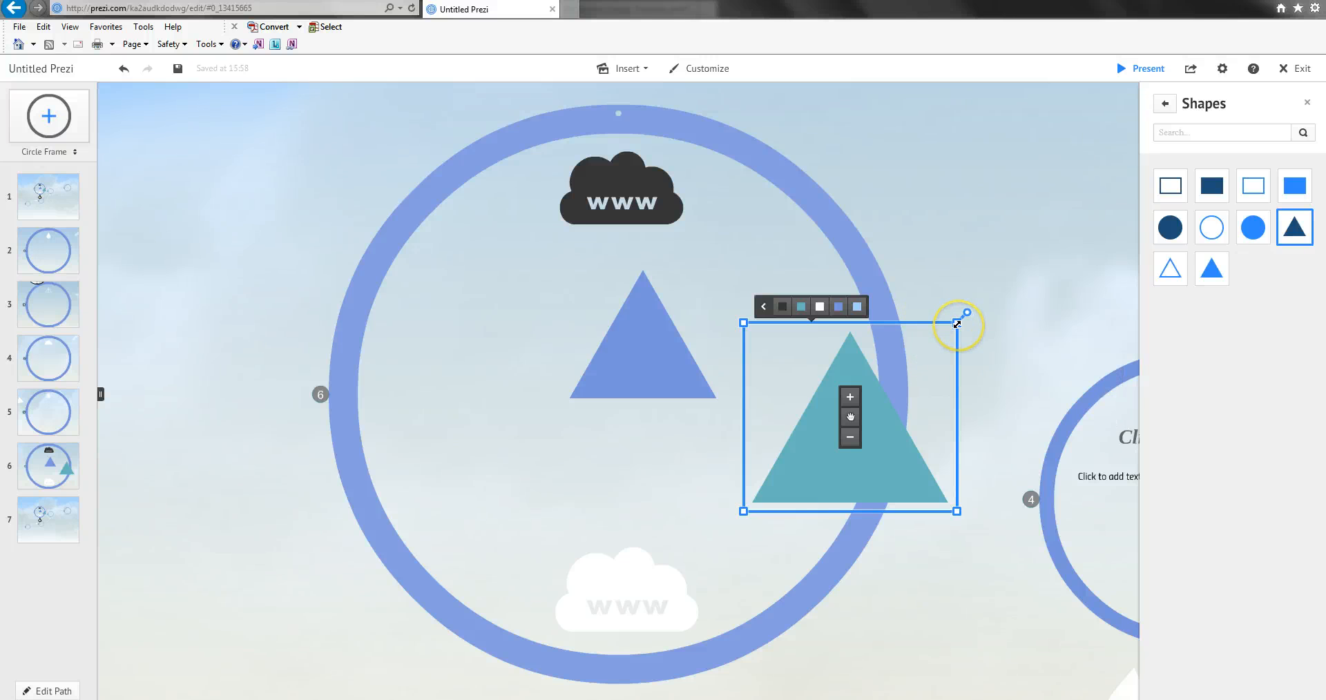
pyautogui.moveTo(968, 315); pyautogui.dragTo(954, 536)
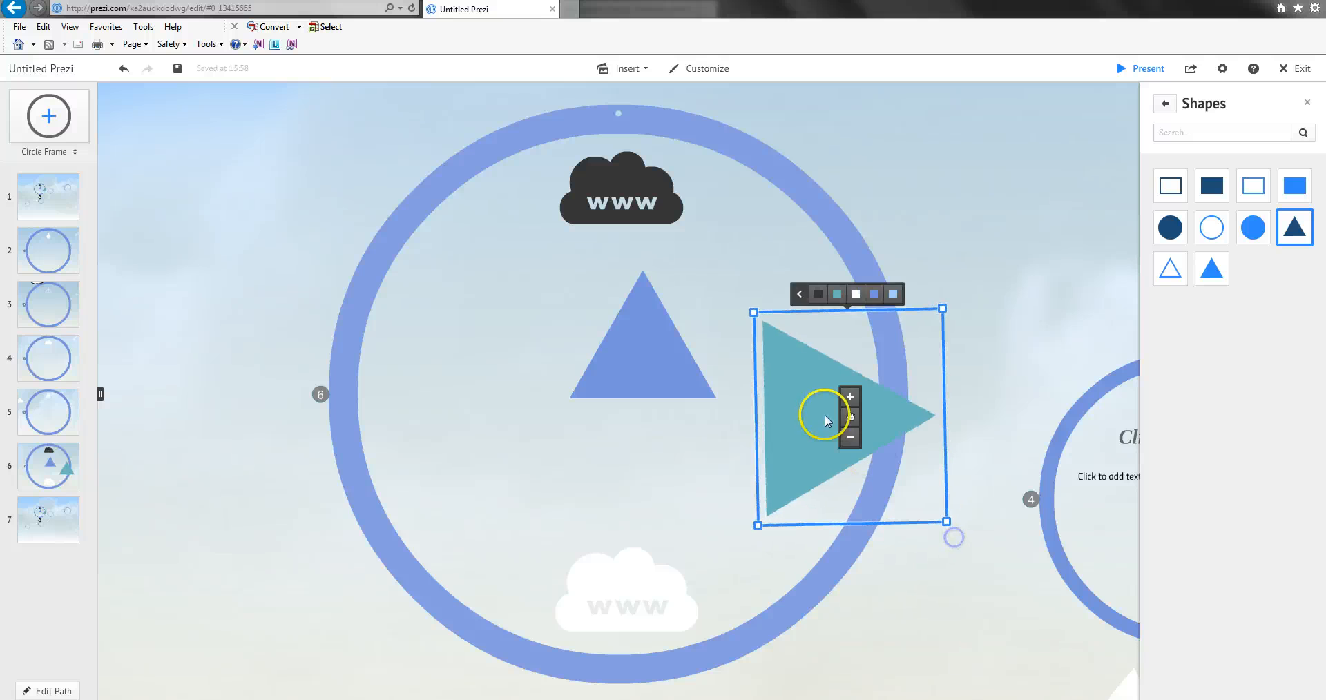
pyautogui.moveTo(852, 415); pyautogui.dragTo(995, 413)
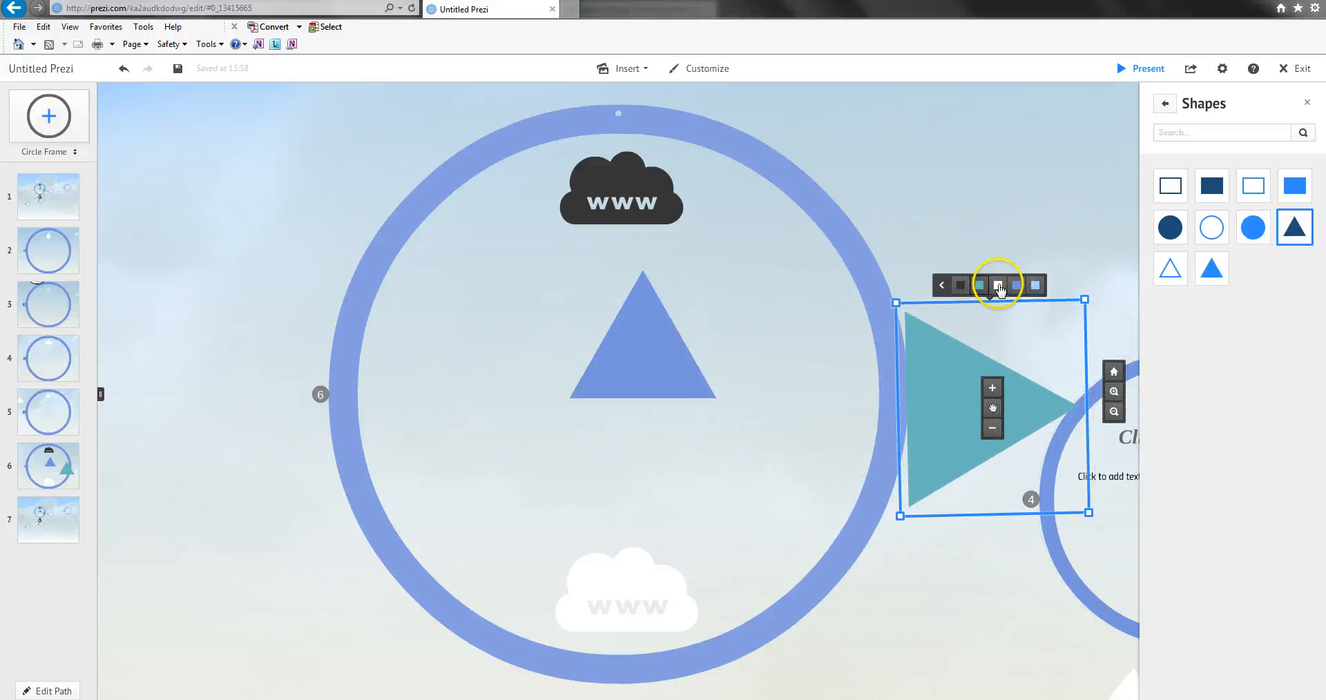
# Try light blue on the right-pointing triangle, recolor it medium blue, and fine-tune its rotation and position beside the circle frame.
pyautogui.click(1034, 286)
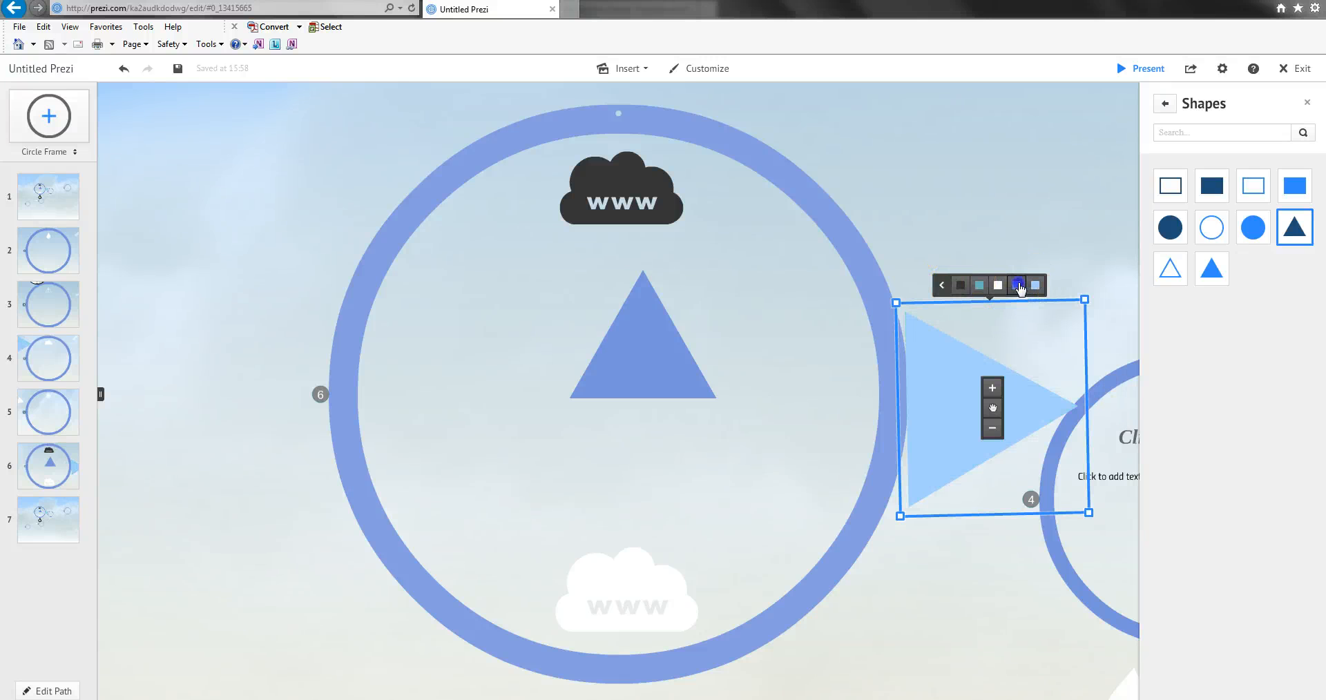
pyautogui.click(1018, 285)
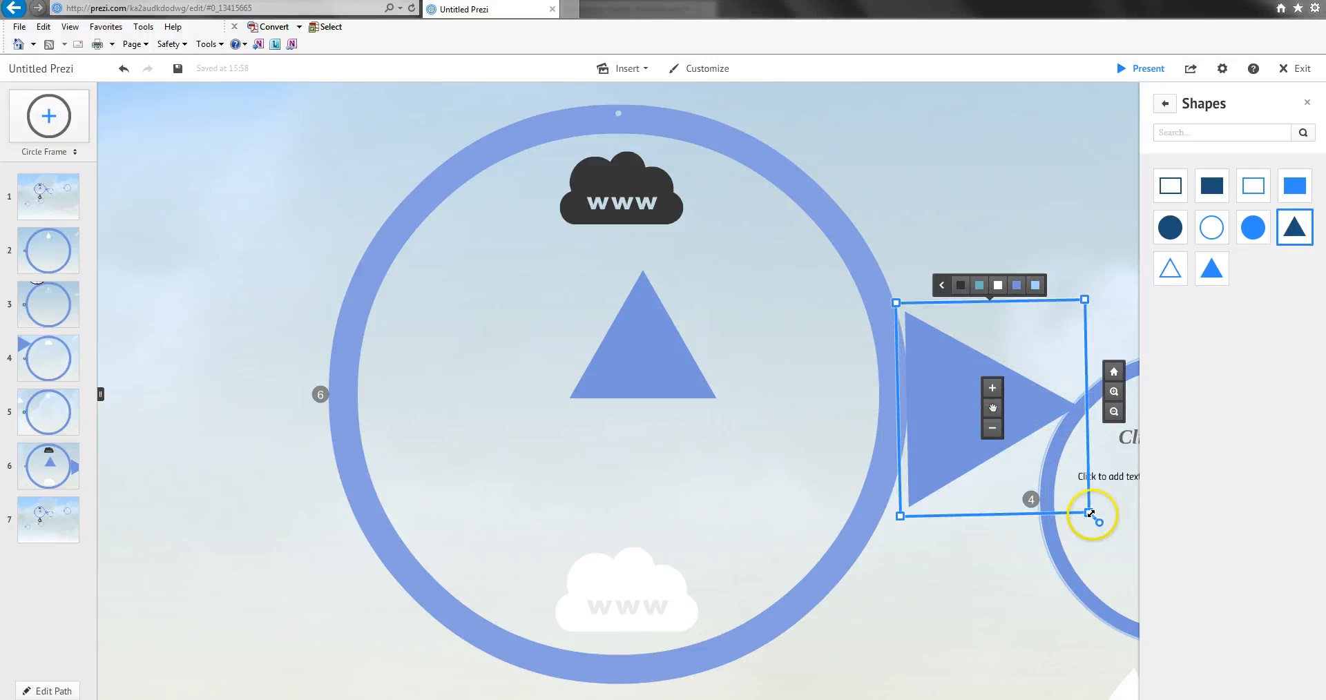
pyautogui.moveTo(1097, 526); pyautogui.dragTo(1098, 533)
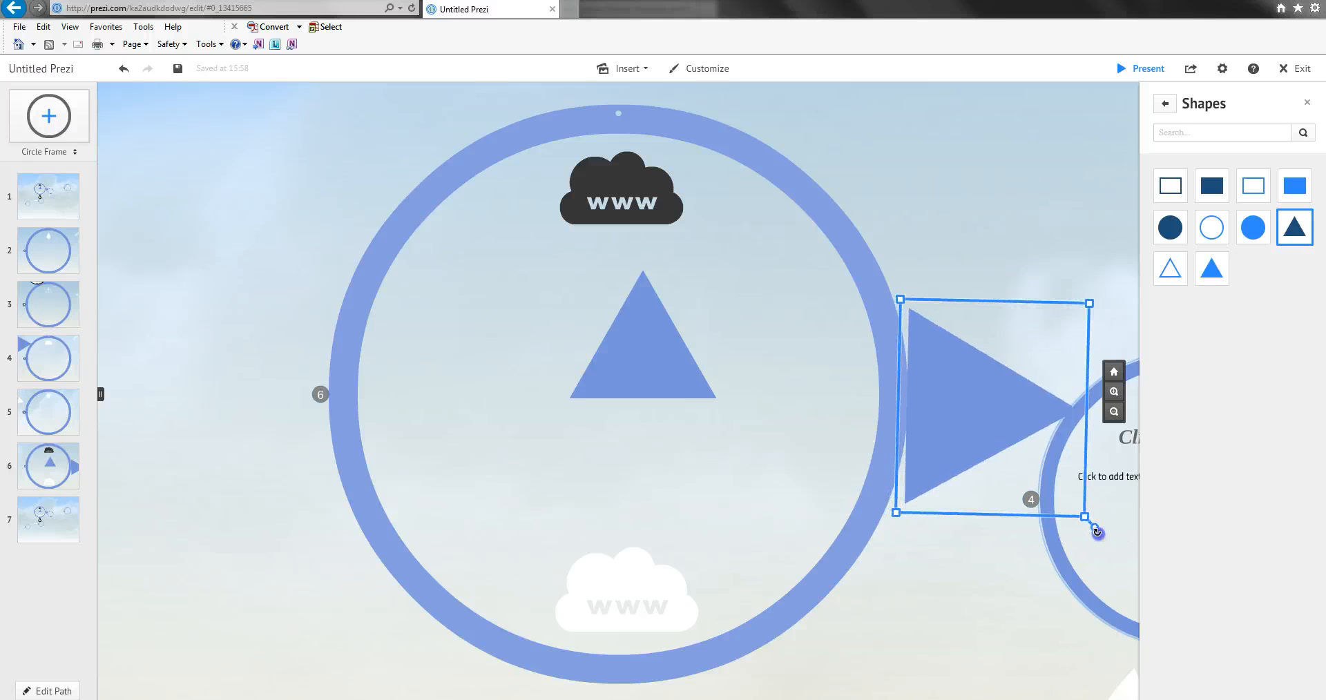
pyautogui.moveTo(988, 413); pyautogui.dragTo(1007, 356)
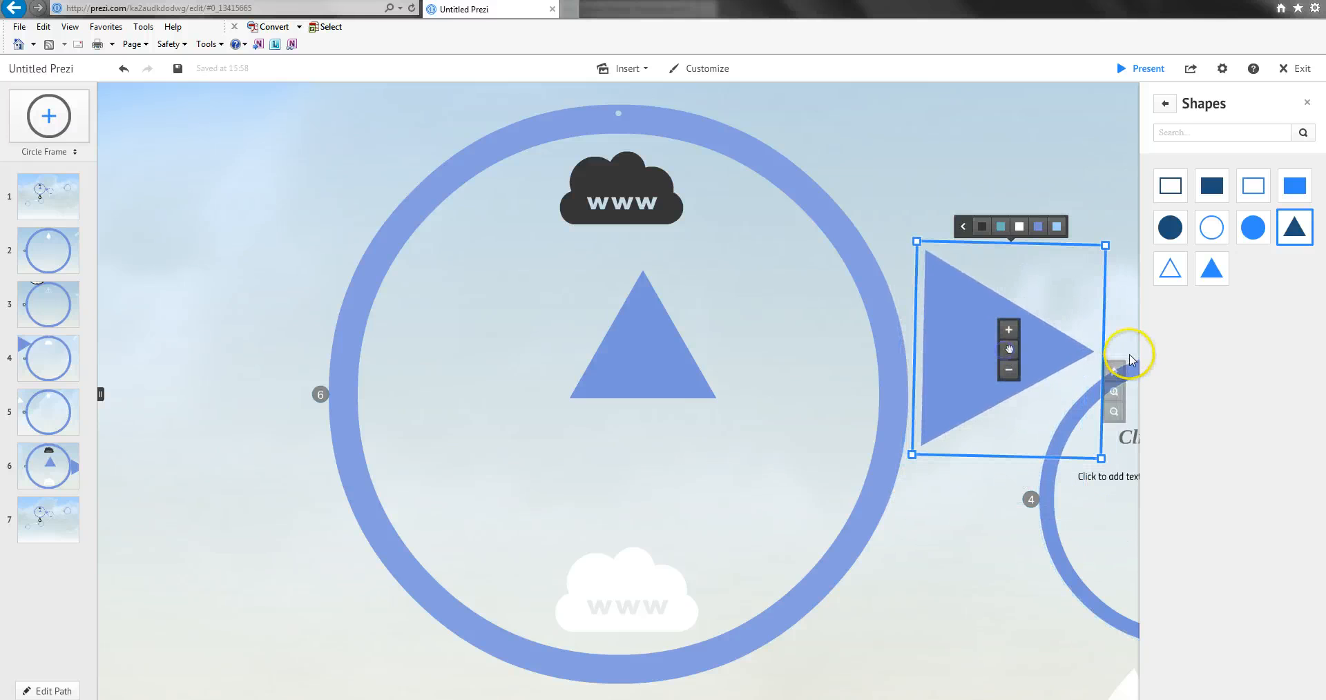
pyautogui.click(1166, 107)
pyautogui.click(625, 69)
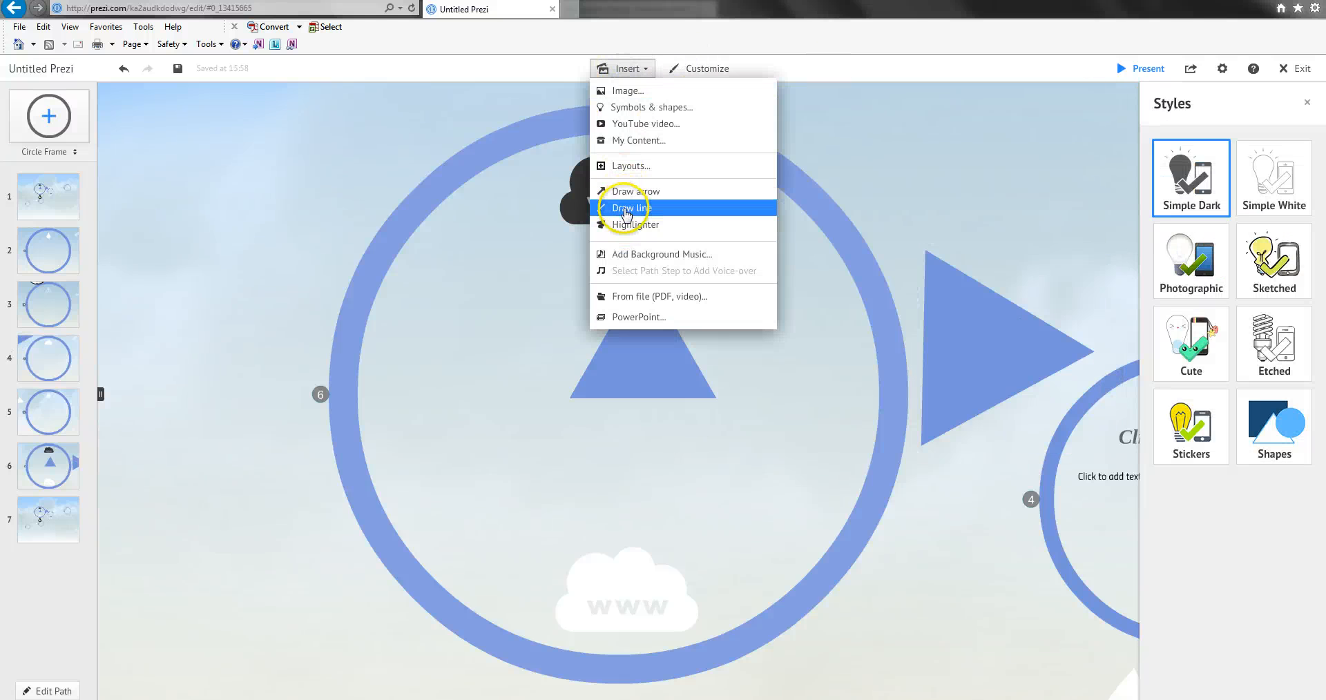
pyautogui.click(1233, 519)
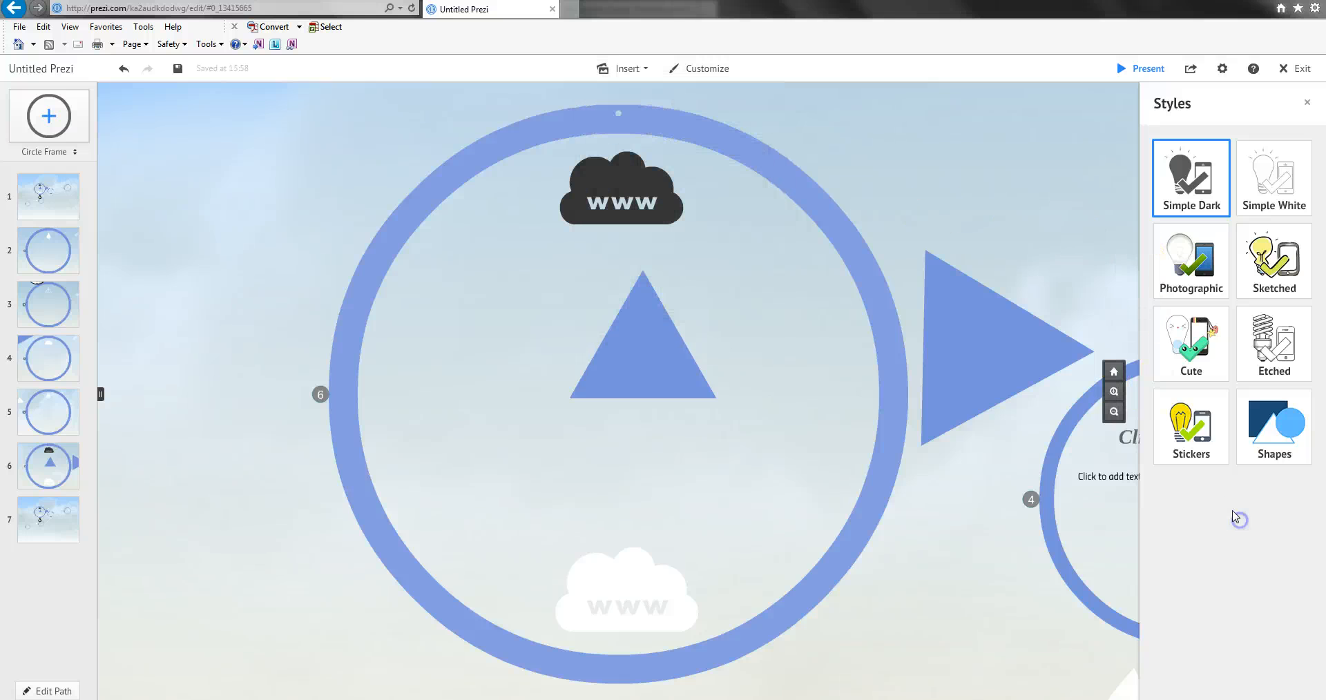
pyautogui.click(995, 384)
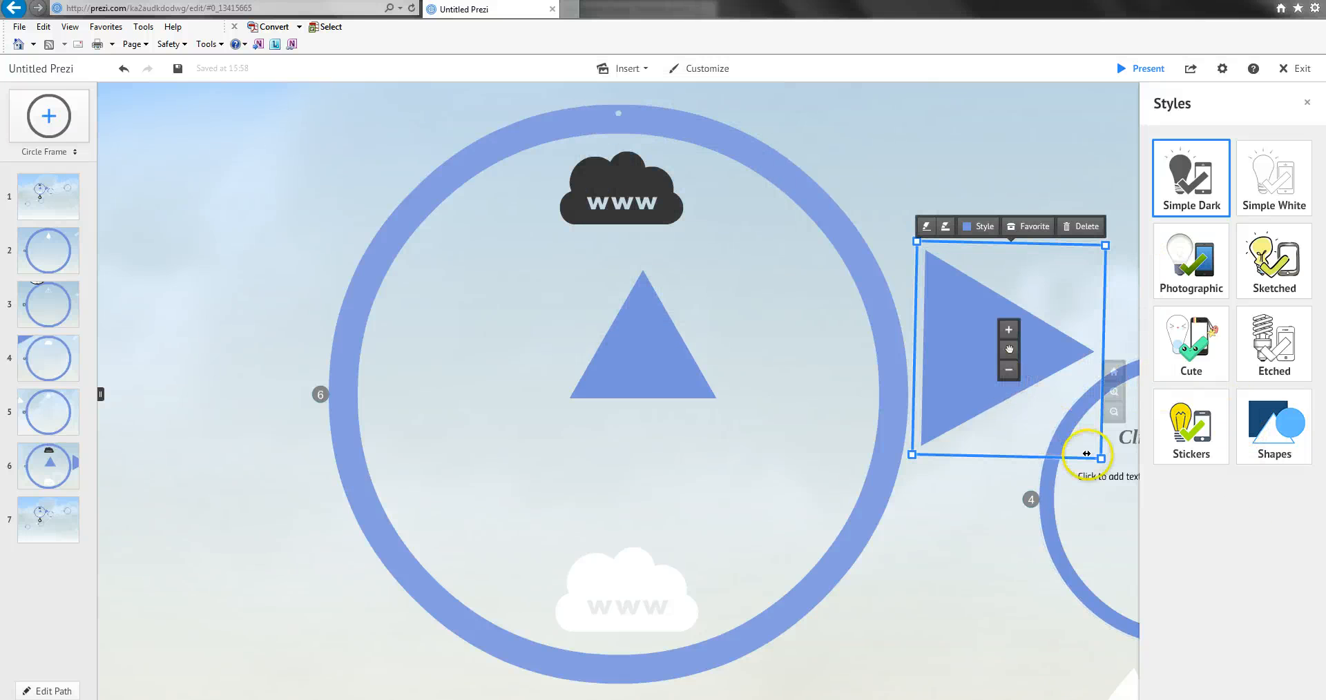
pyautogui.moveTo(1100, 460); pyautogui.dragTo(1101, 458)
pyautogui.click(1209, 520)
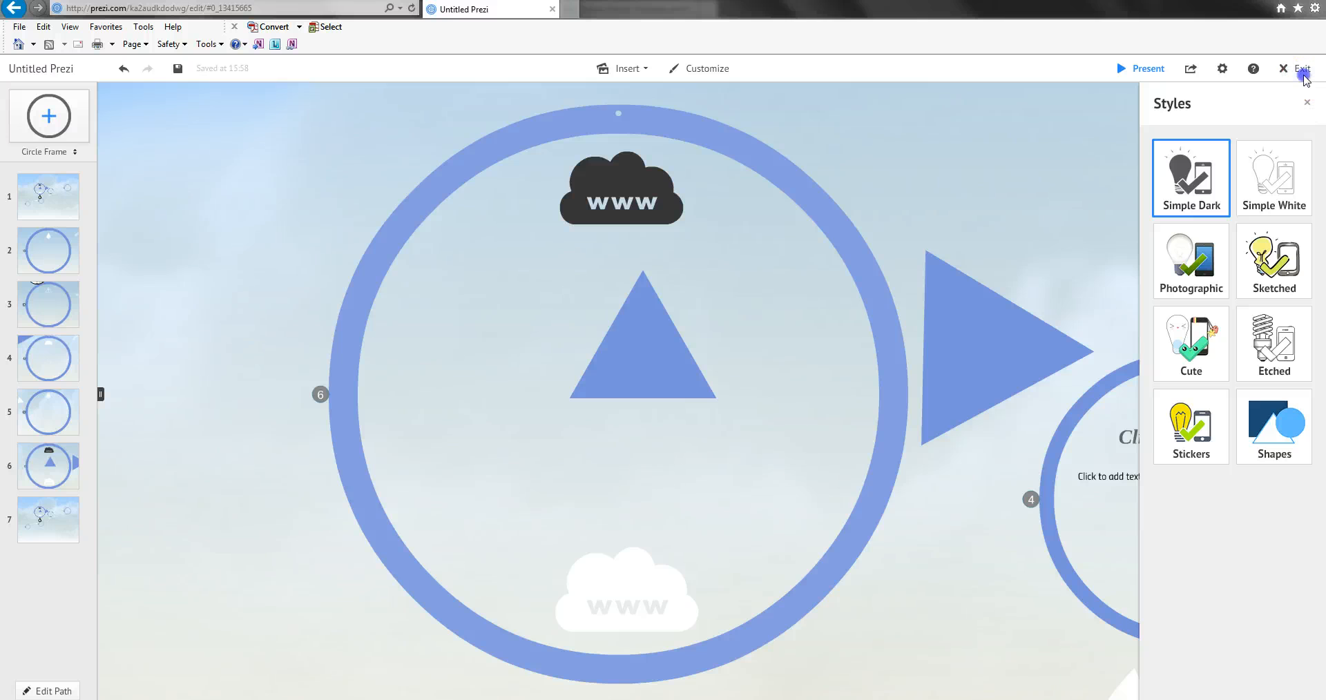
# Exit the prezi editor without keeping unsaved changes, and permanently delete the Untitled Prezi from the prezi list.
pyautogui.click(1307, 102)
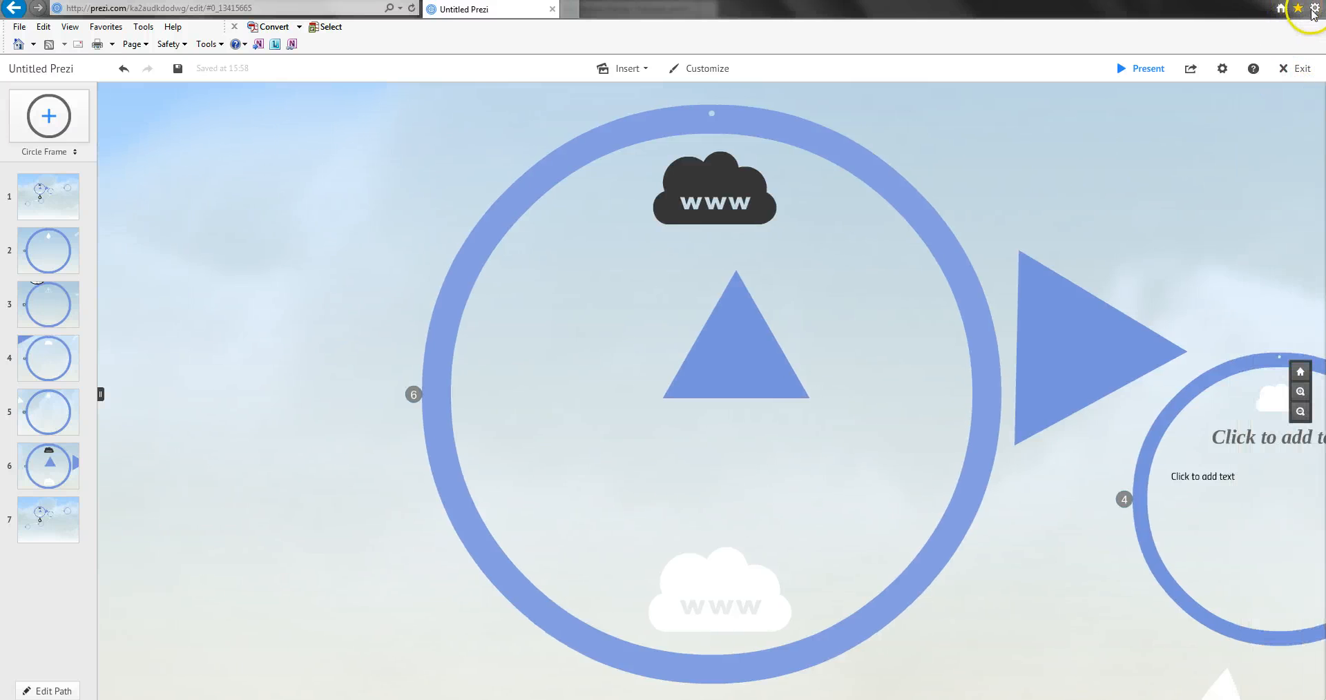
pyautogui.click(1292, 68)
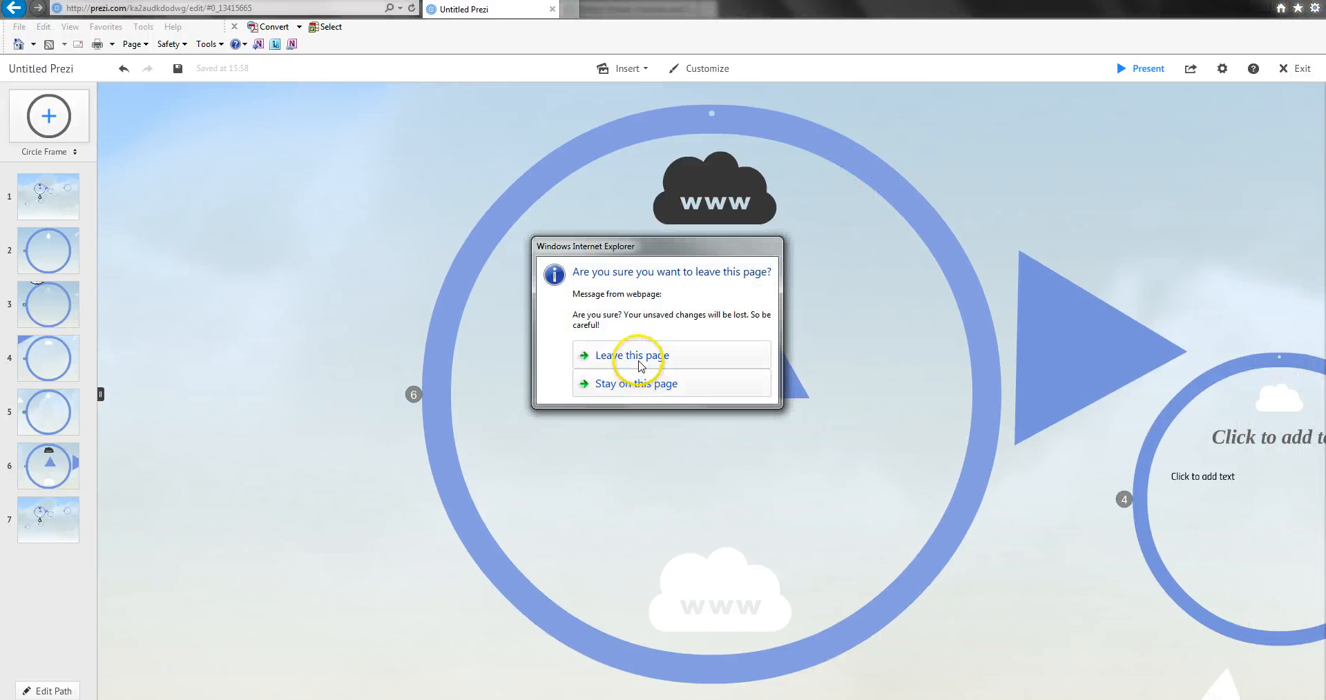
pyautogui.click(638, 357)
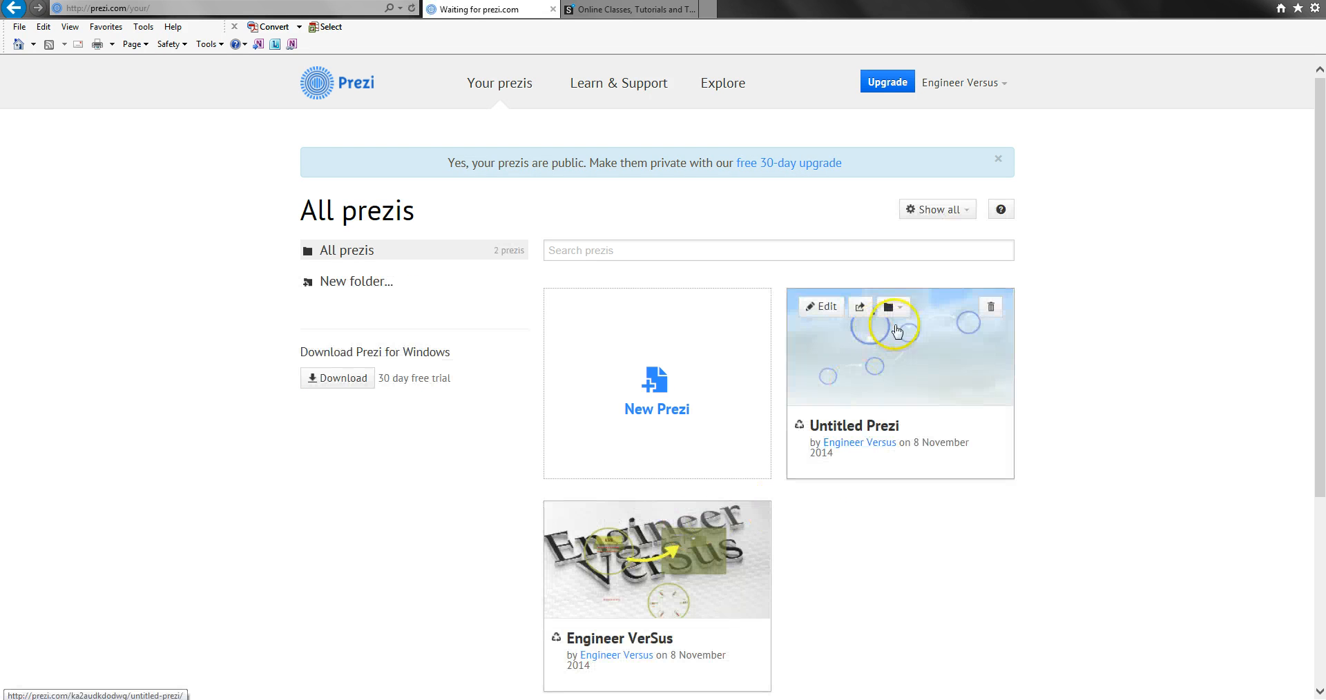
pyautogui.click(990, 306)
pyautogui.click(729, 411)
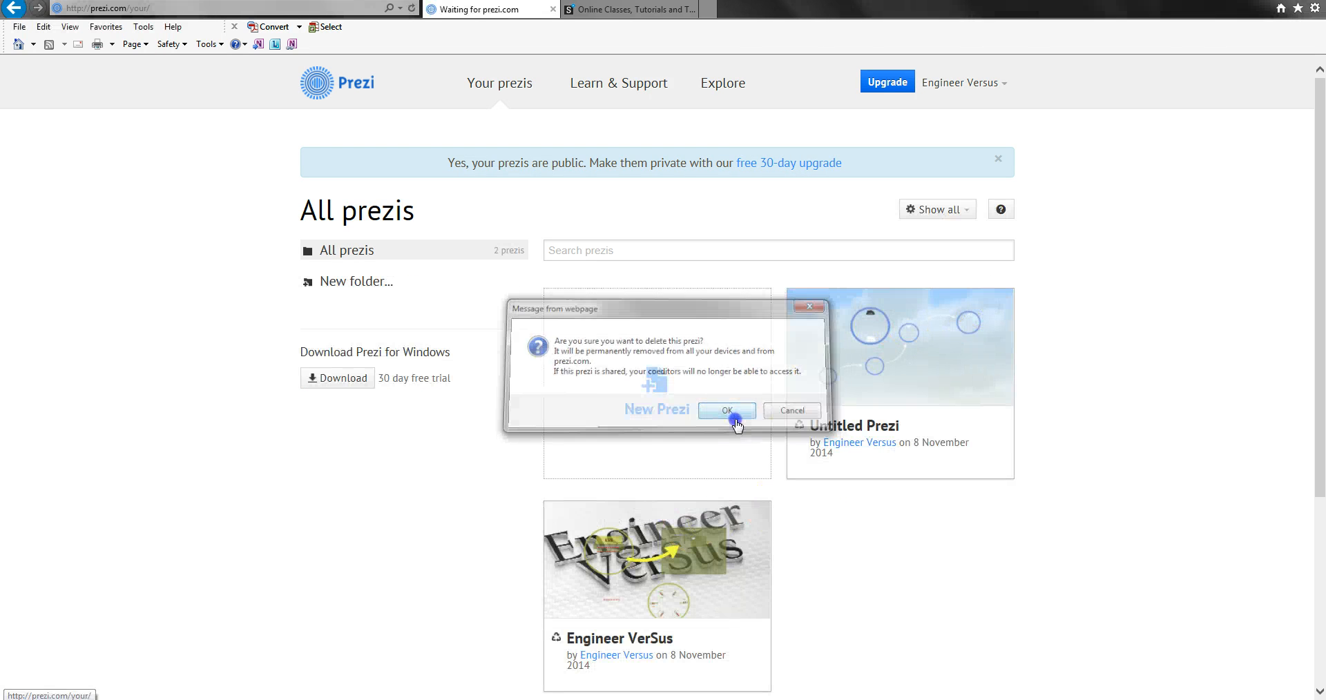
# Create a new prezi from the World Map (antique) template.
pyautogui.click(655, 380)
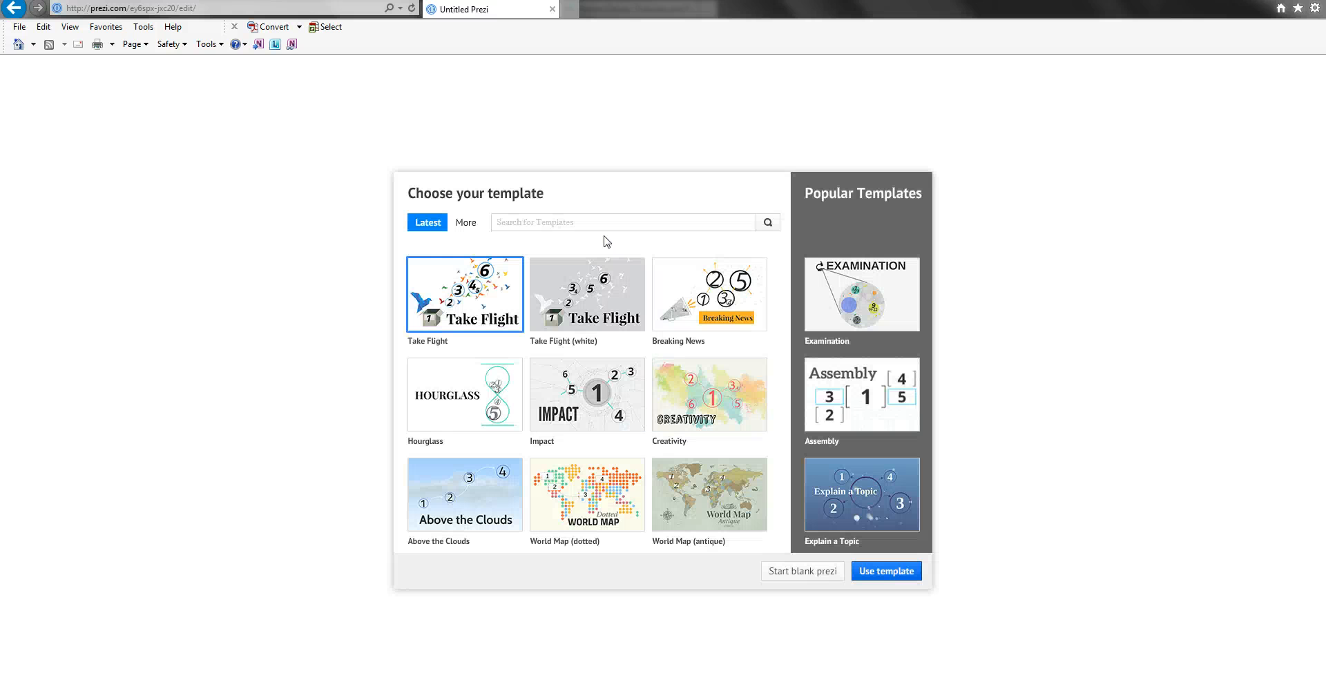
pyautogui.click(599, 296)
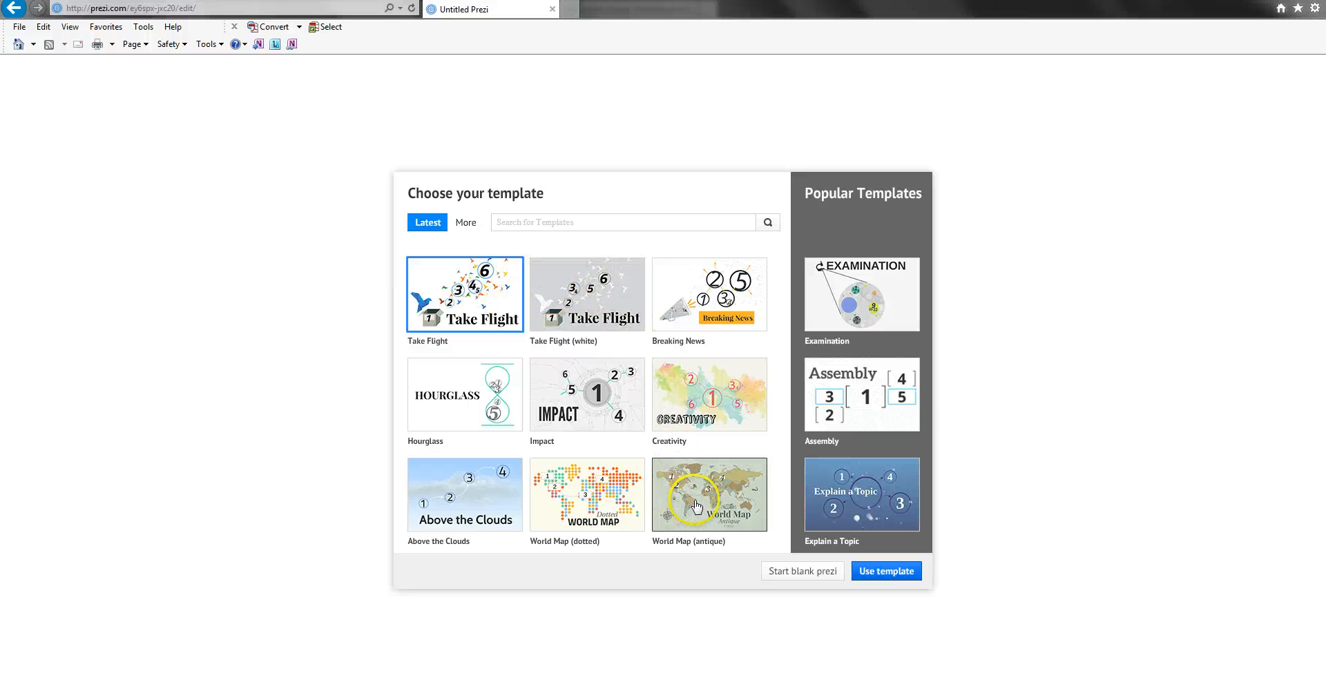
pyautogui.click(724, 502)
pyautogui.click(880, 574)
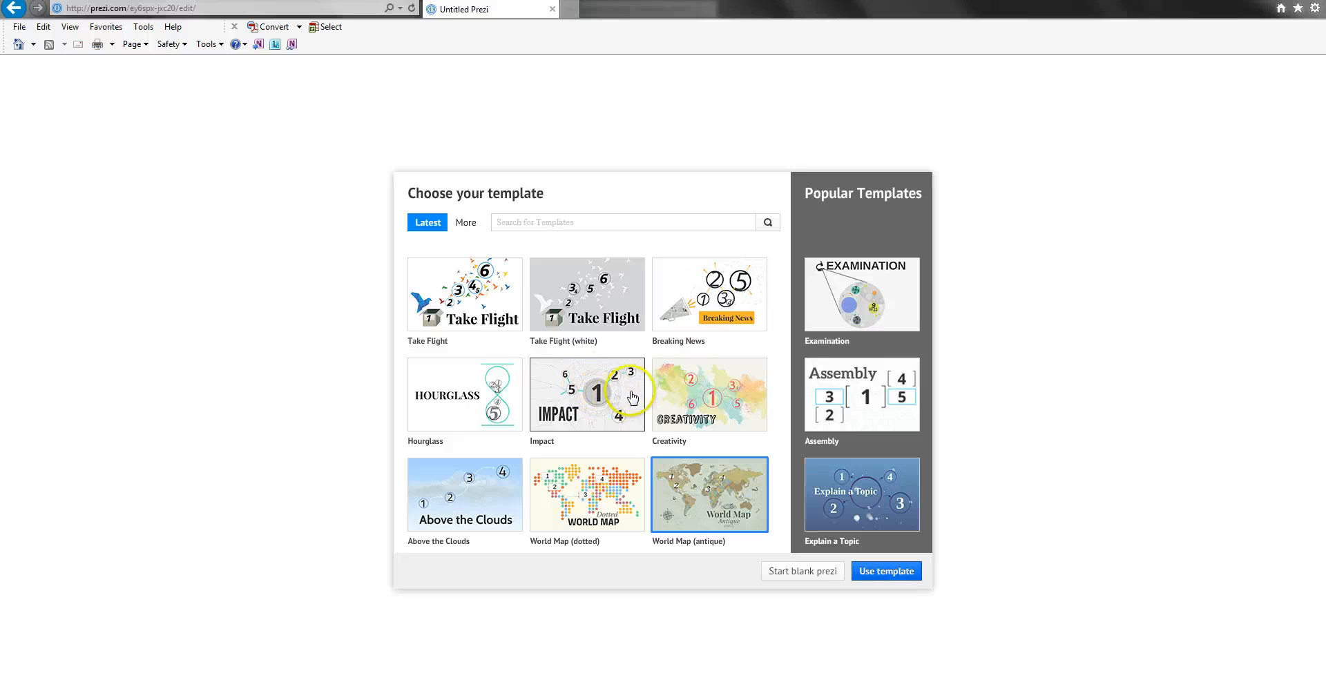
pyautogui.click(880, 572)
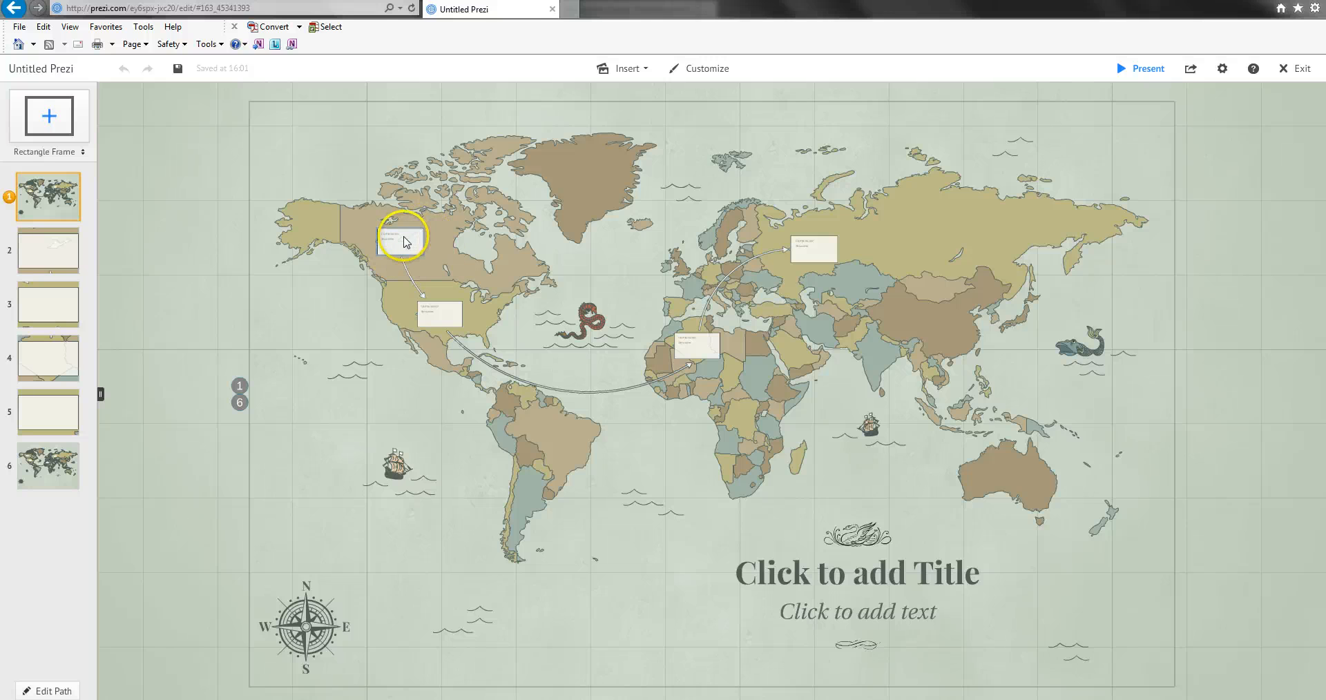
# Ungroup the sailing ship and its waves in the ocean west of South America.
pyautogui.click(449, 318)
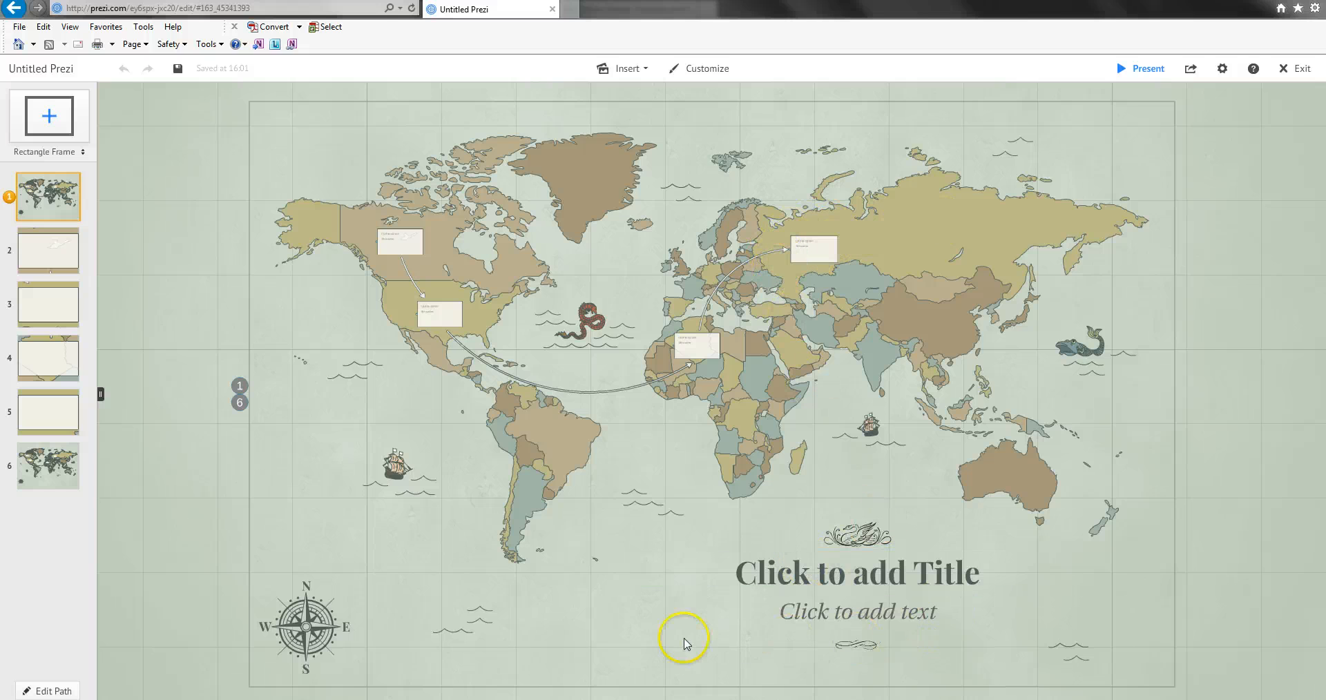
pyautogui.click(322, 634)
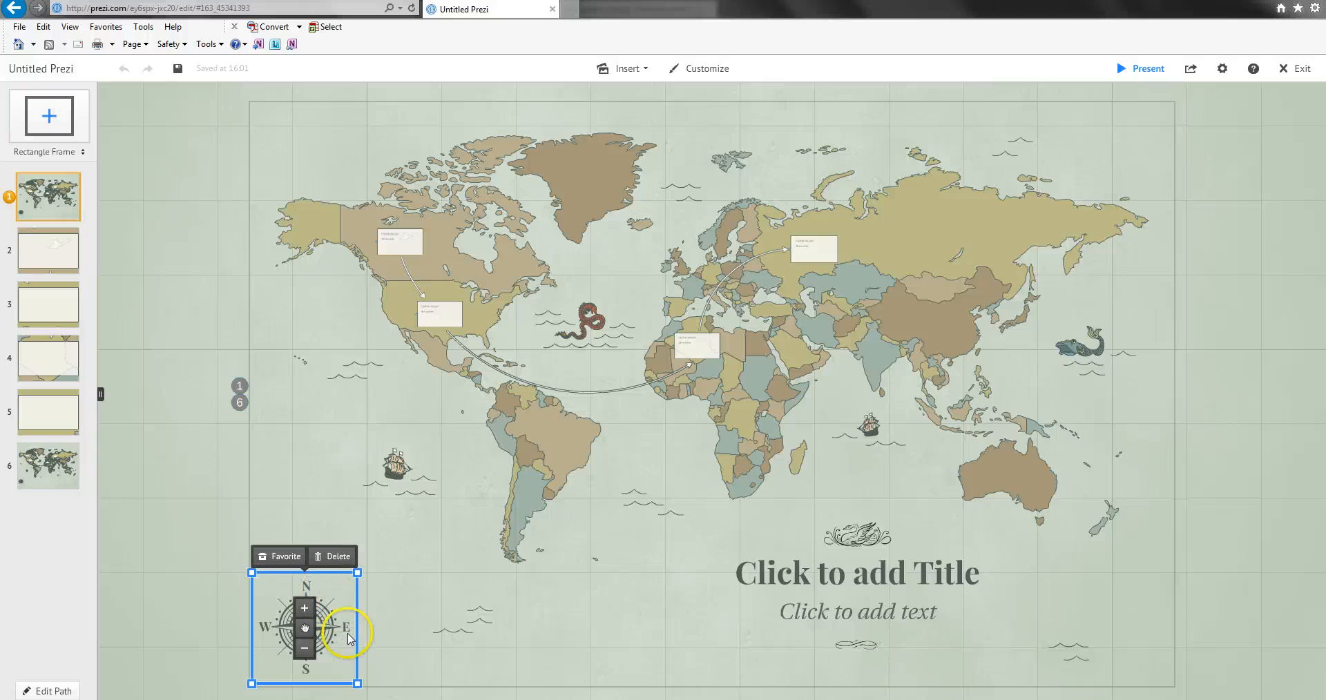
pyautogui.click(397, 475)
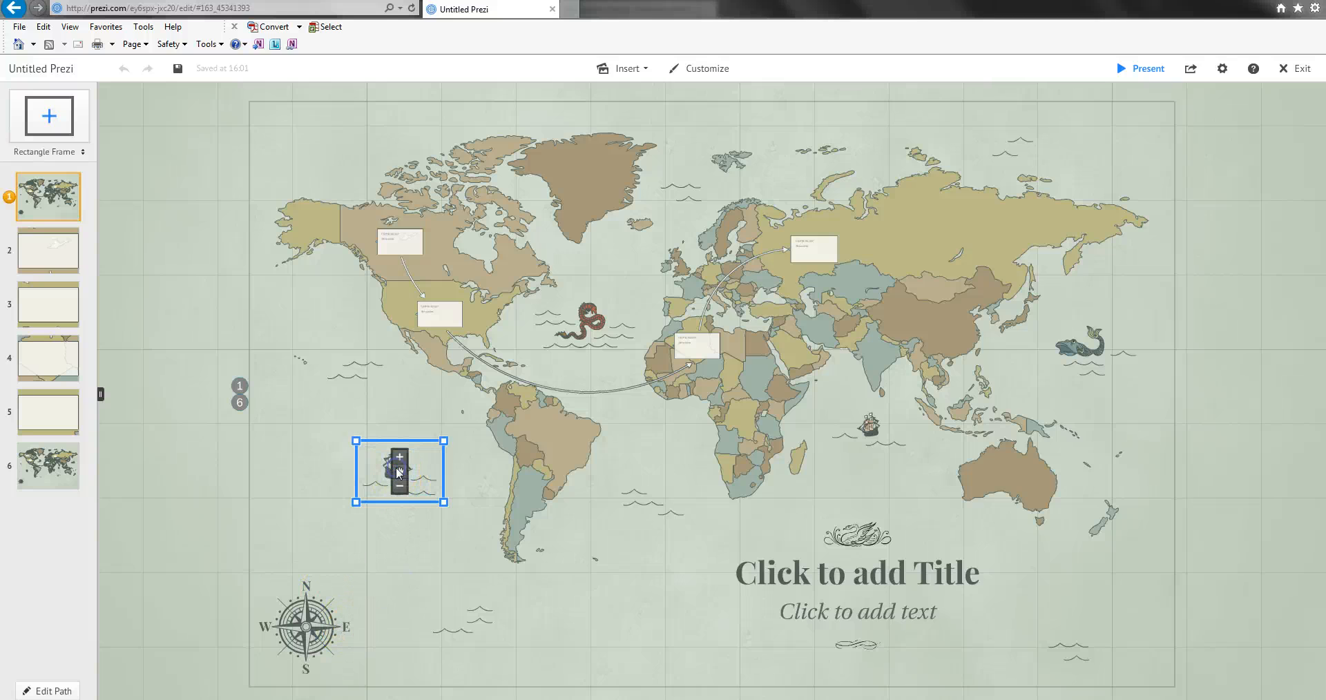
pyautogui.click(382, 467)
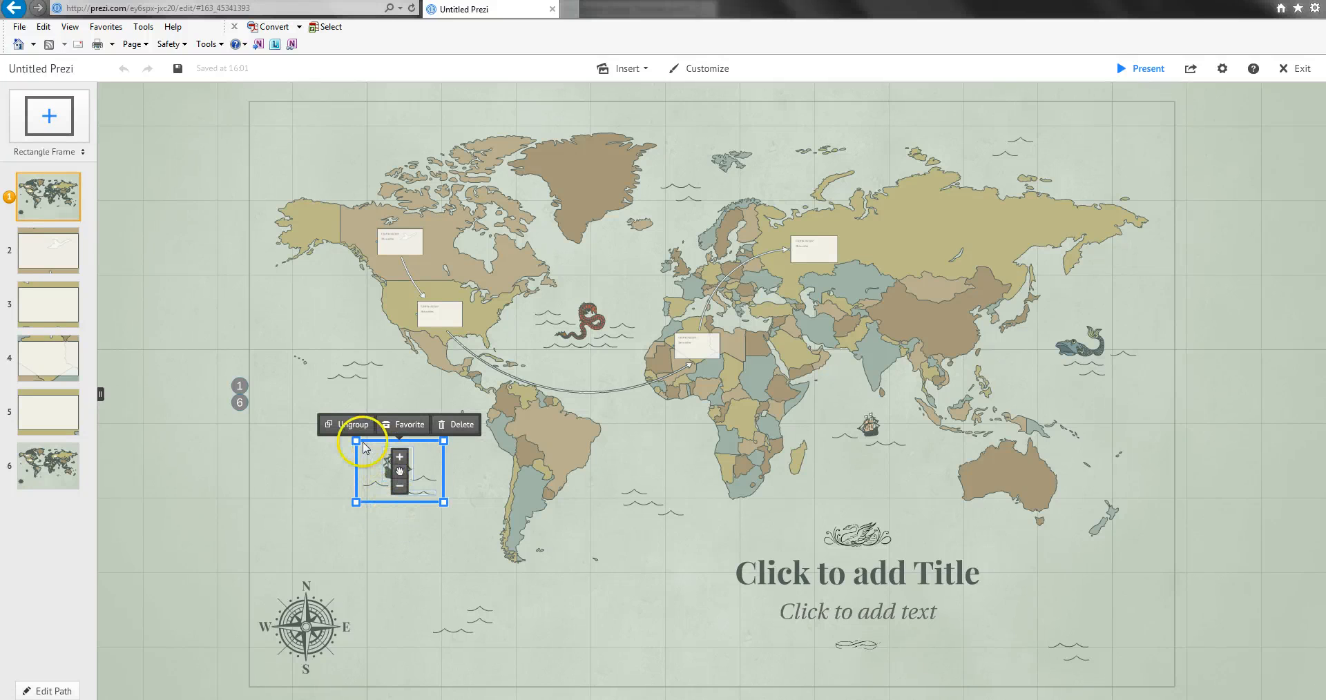
pyautogui.click(347, 427)
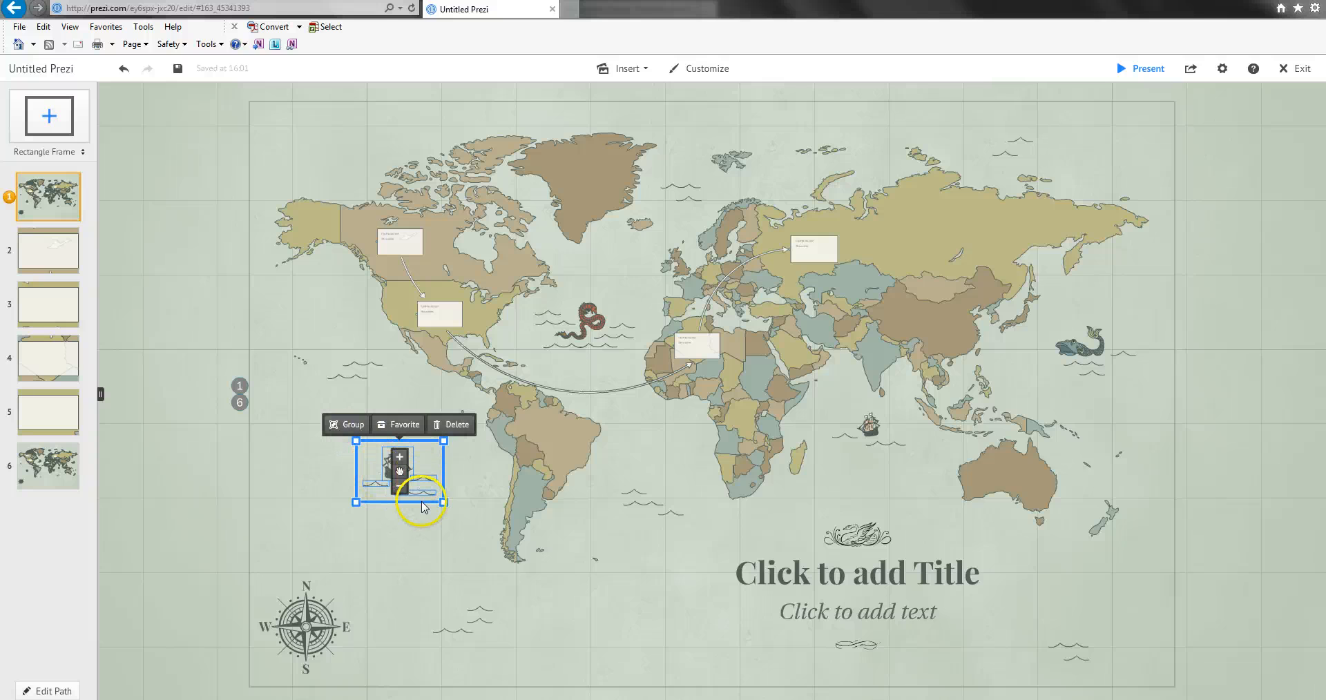
pyautogui.click(388, 461)
pyautogui.click(400, 550)
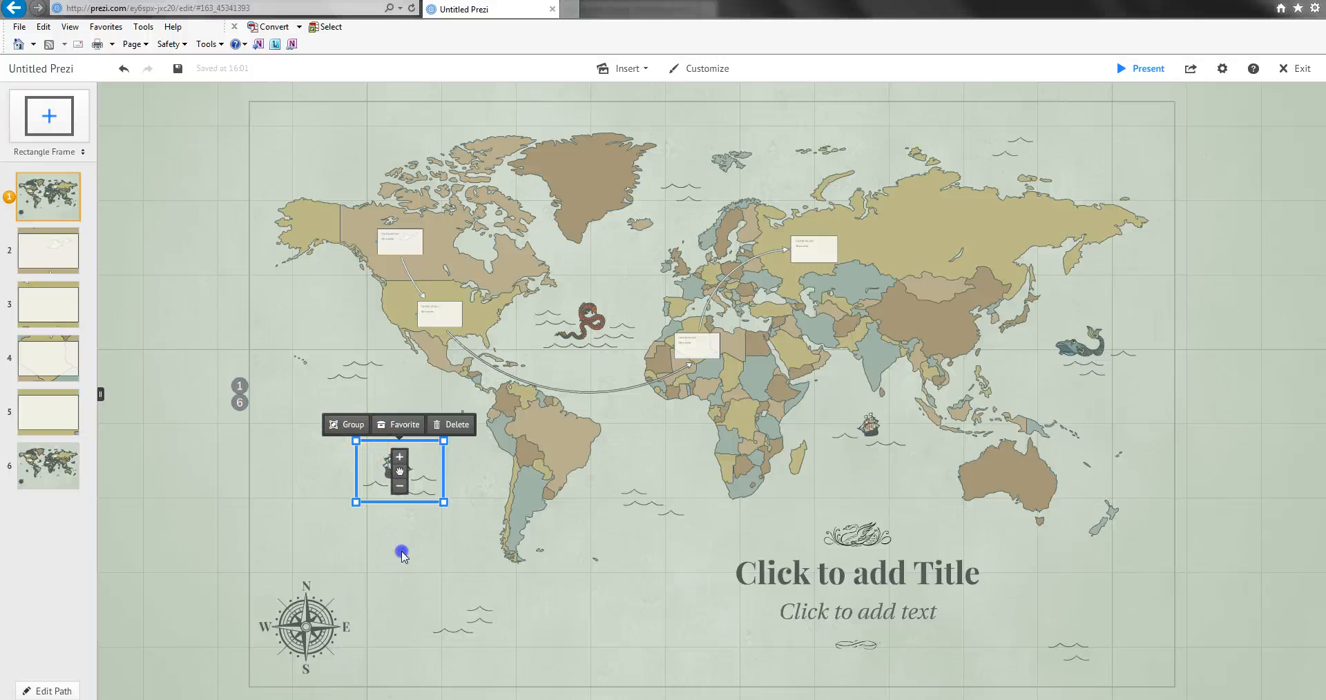
# Add the ship without its waves to the favorites, and open the favorites in My Content.
pyautogui.click(395, 465)
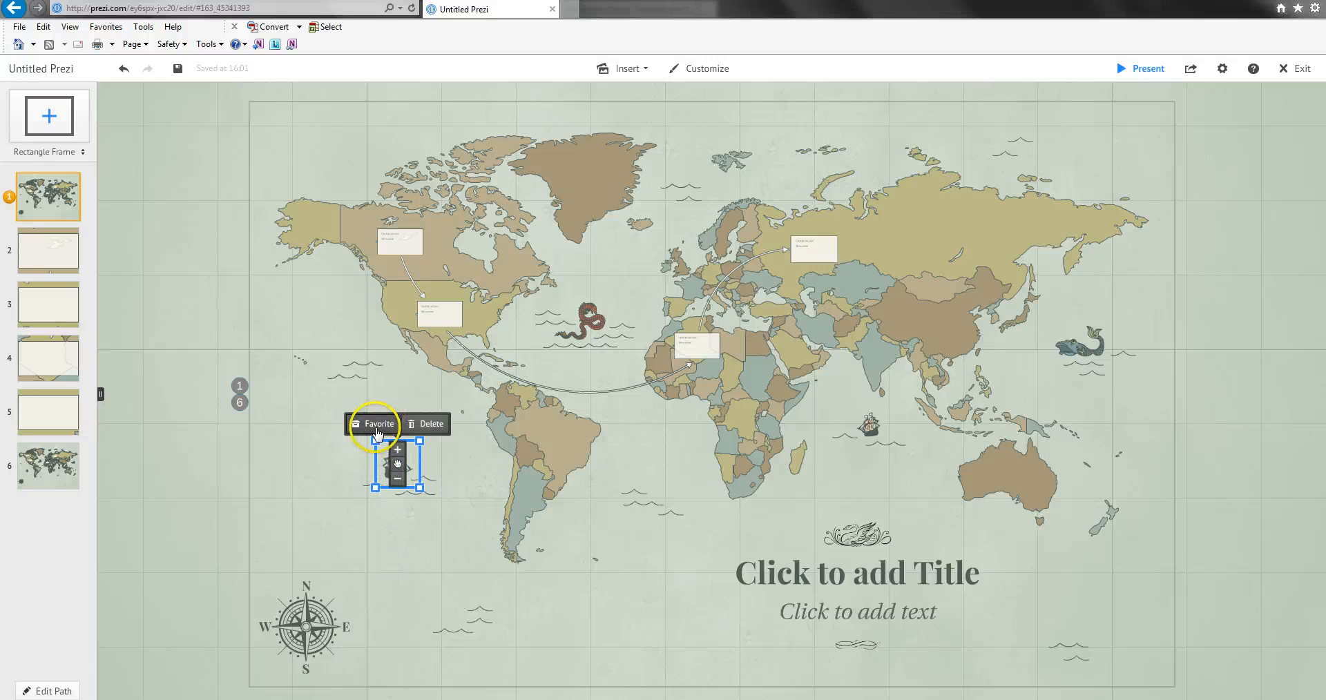
pyautogui.click(378, 425)
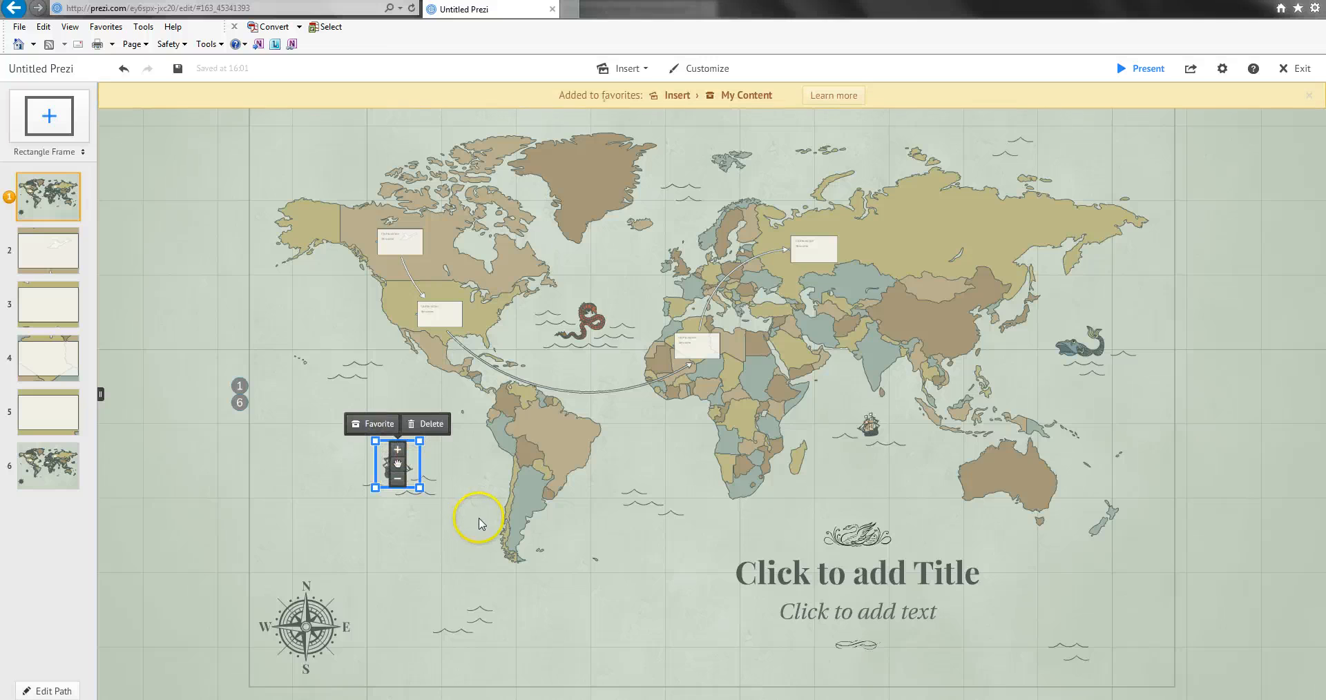
pyautogui.click(854, 528)
pyautogui.click(1123, 438)
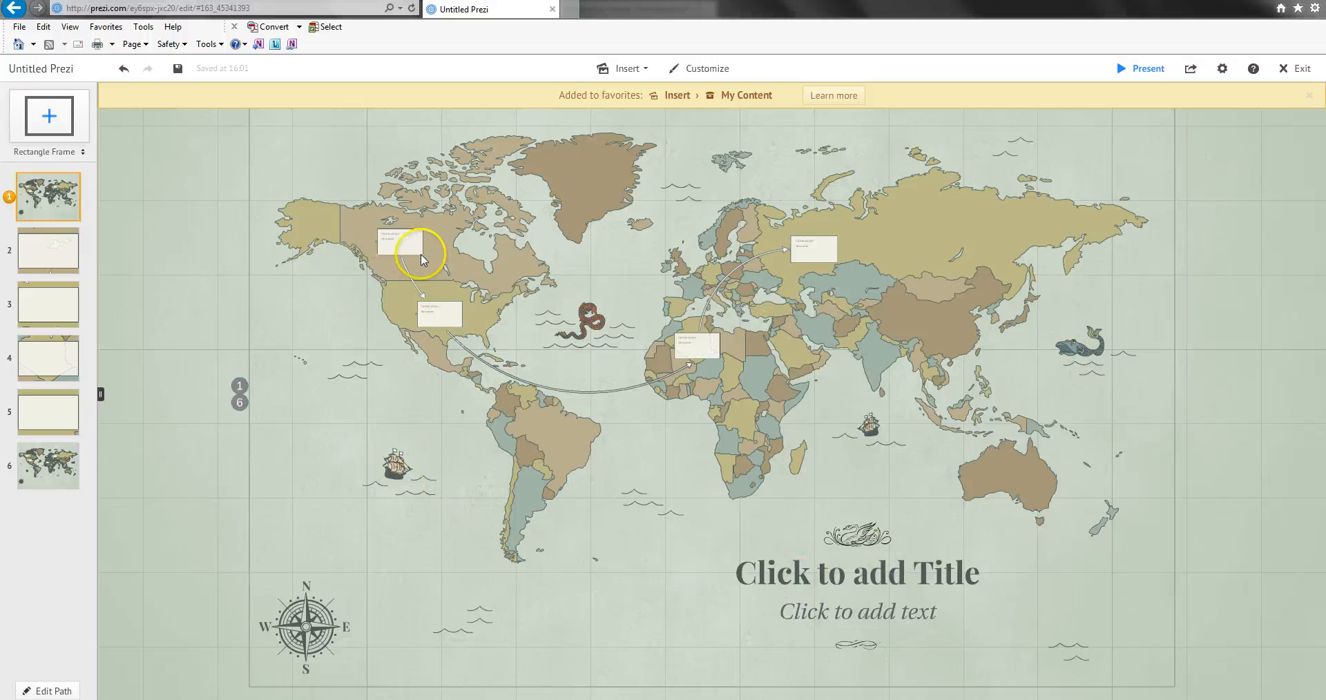
pyautogui.click(591, 330)
pyautogui.click(306, 426)
pyautogui.click(625, 68)
pyautogui.click(643, 141)
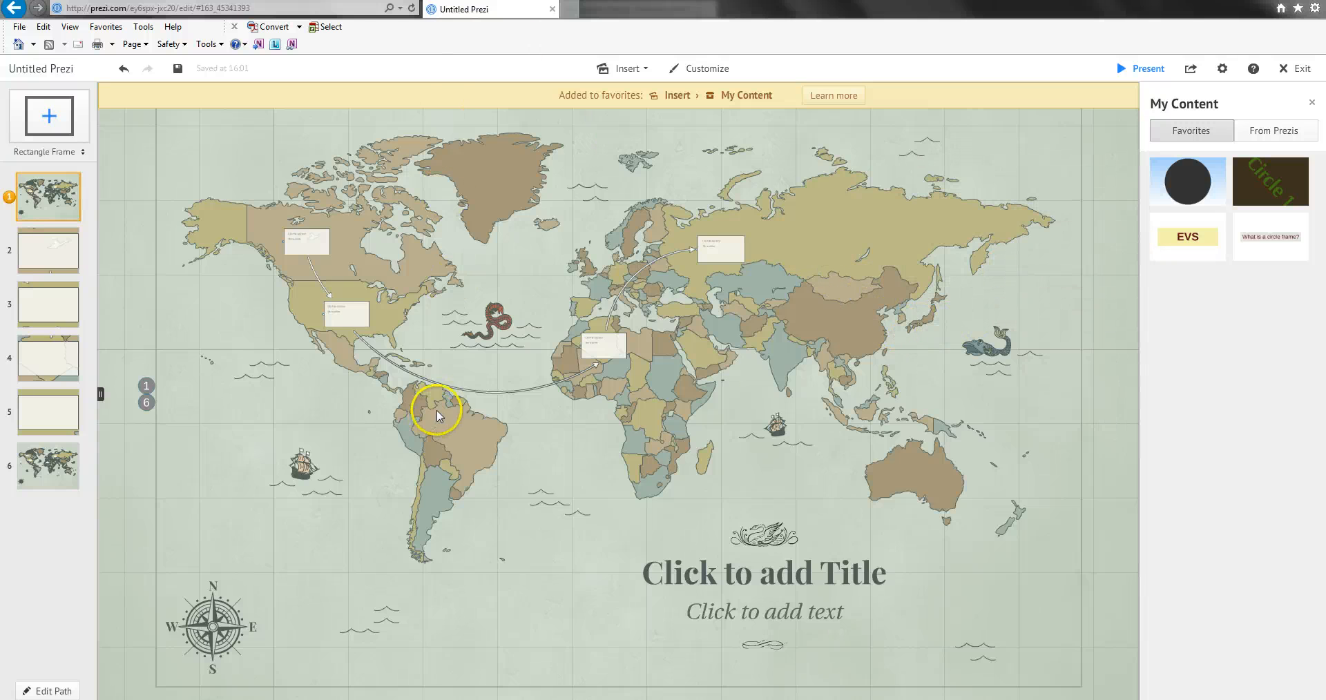
pyautogui.click(1277, 138)
pyautogui.click(1198, 131)
# Add the ship west of South America to the favorites again and remove the duplicate favorite.
pyautogui.click(305, 474)
pyautogui.click(280, 423)
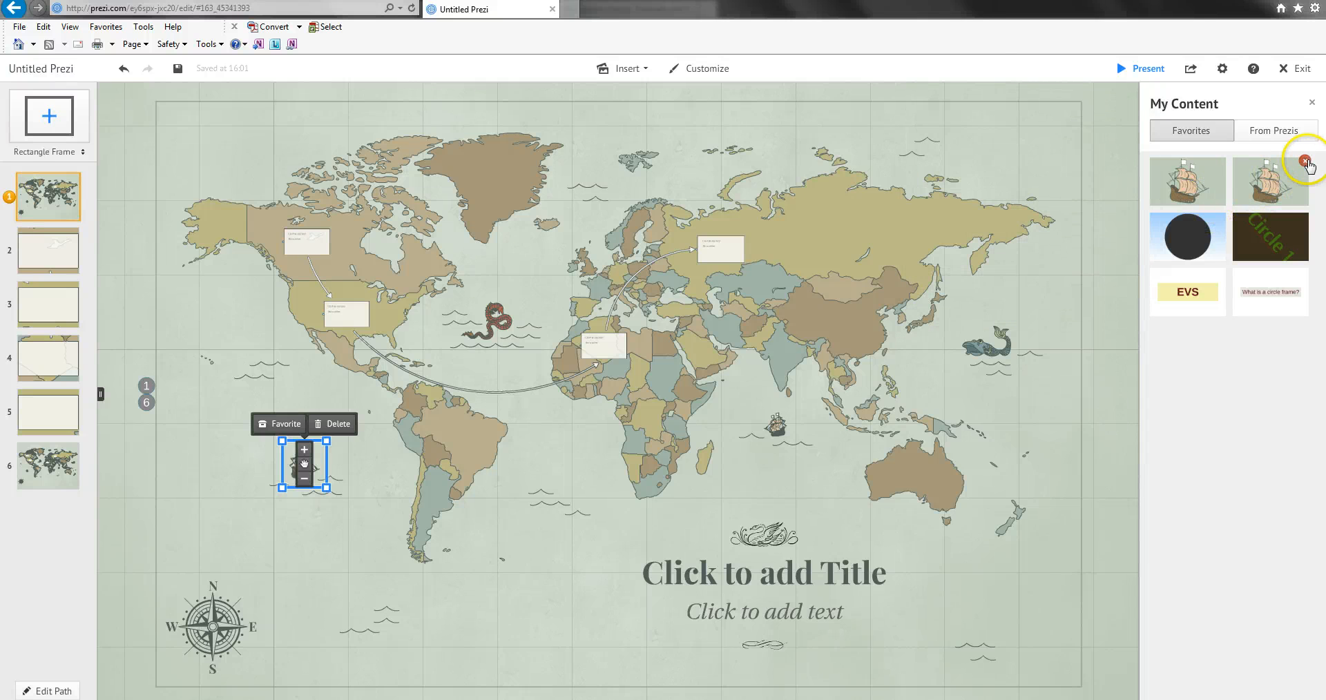
pyautogui.click(1306, 163)
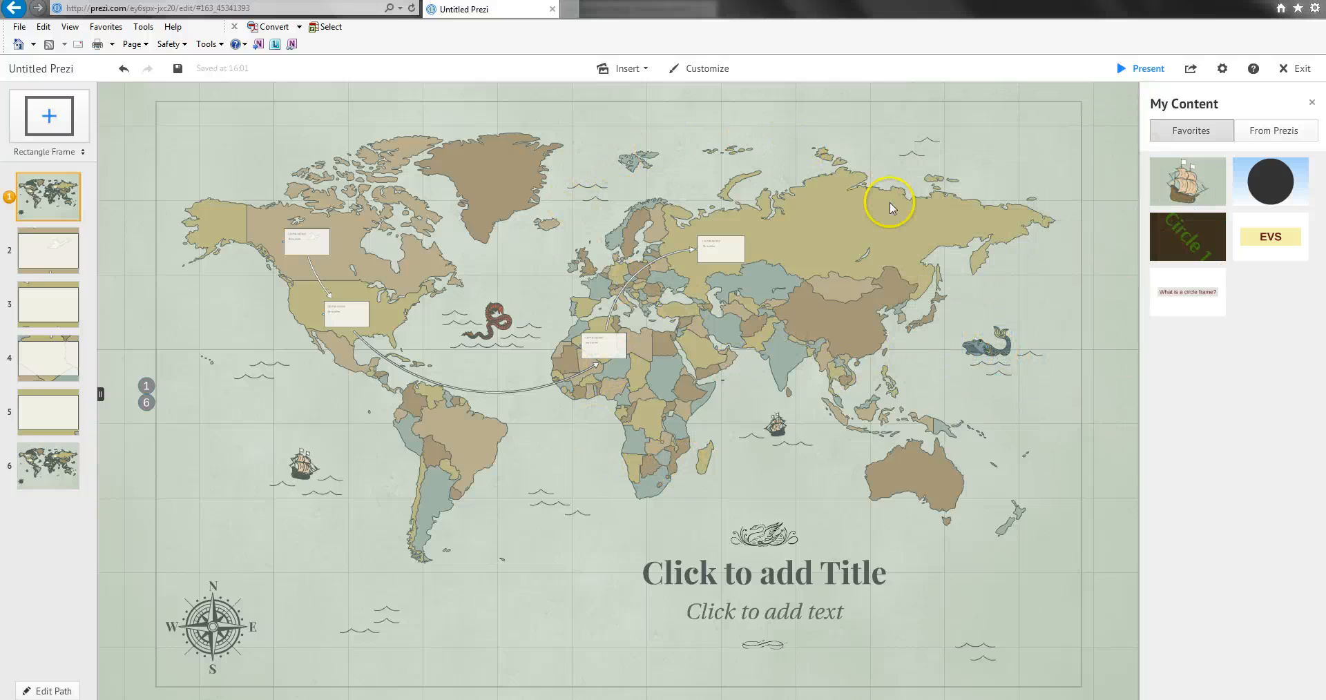
# Present the world map prezi in full screen with keyboard controls allowed, step through its frames to the final overview, and return to editing.
pyautogui.click(798, 210)
pyautogui.click(746, 248)
pyautogui.click(1135, 69)
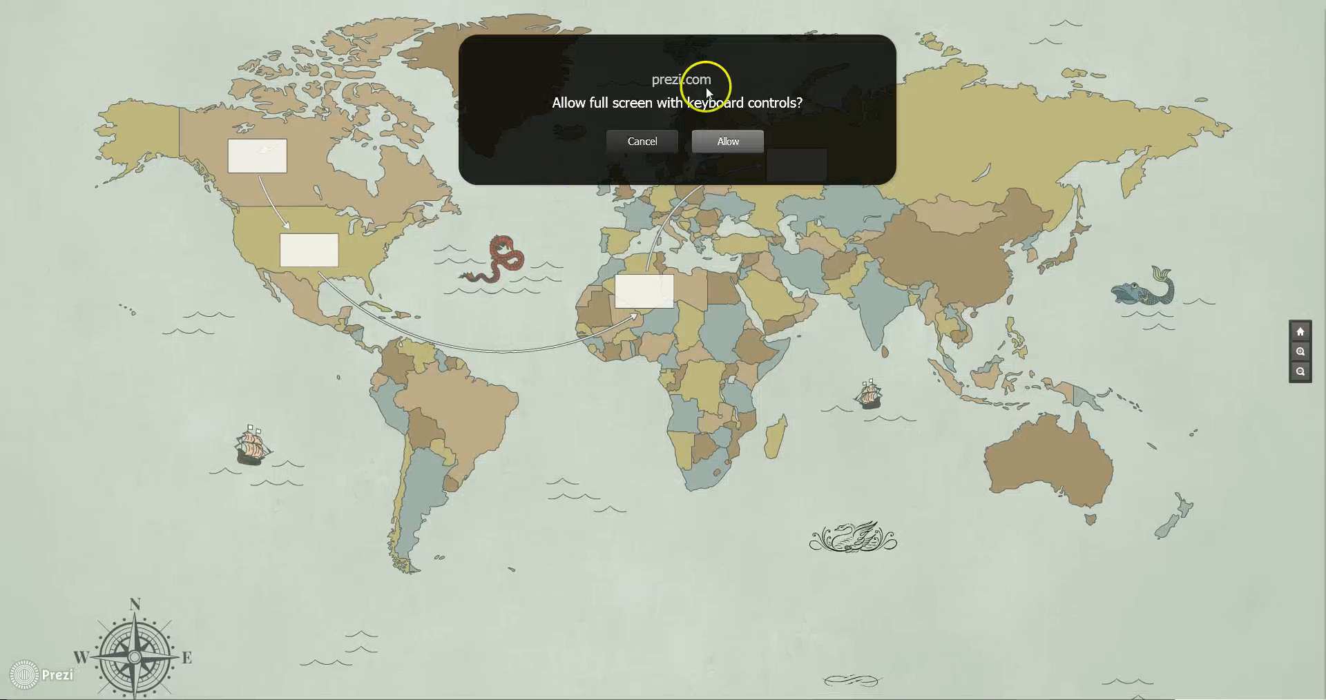
pyautogui.click(719, 139)
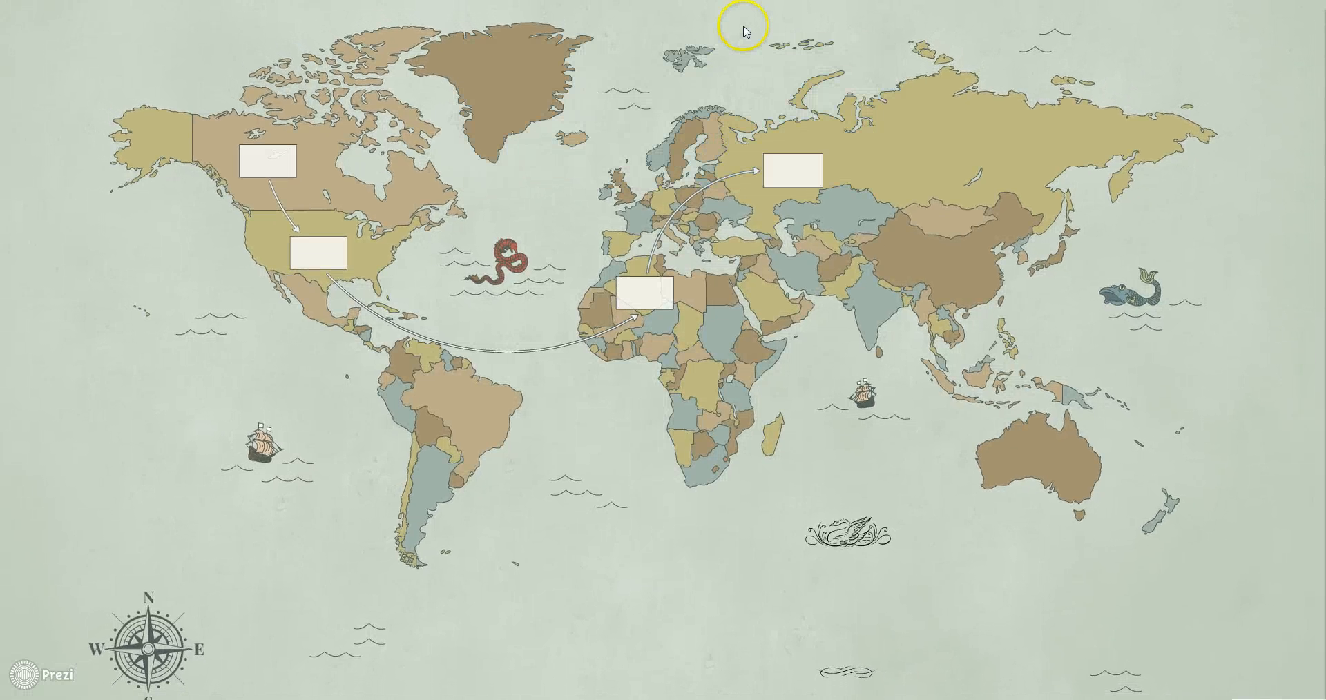
pyautogui.click(744, 31)
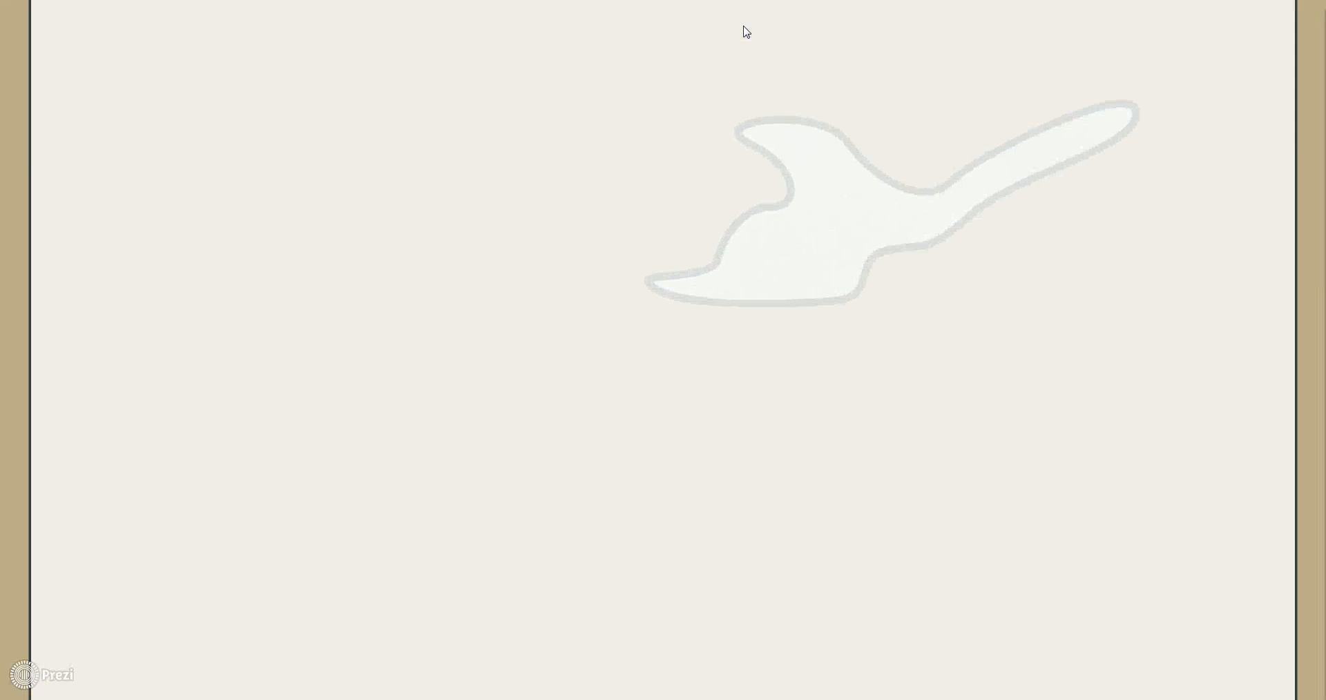
pyautogui.press('Right')
pyautogui.press('Right')
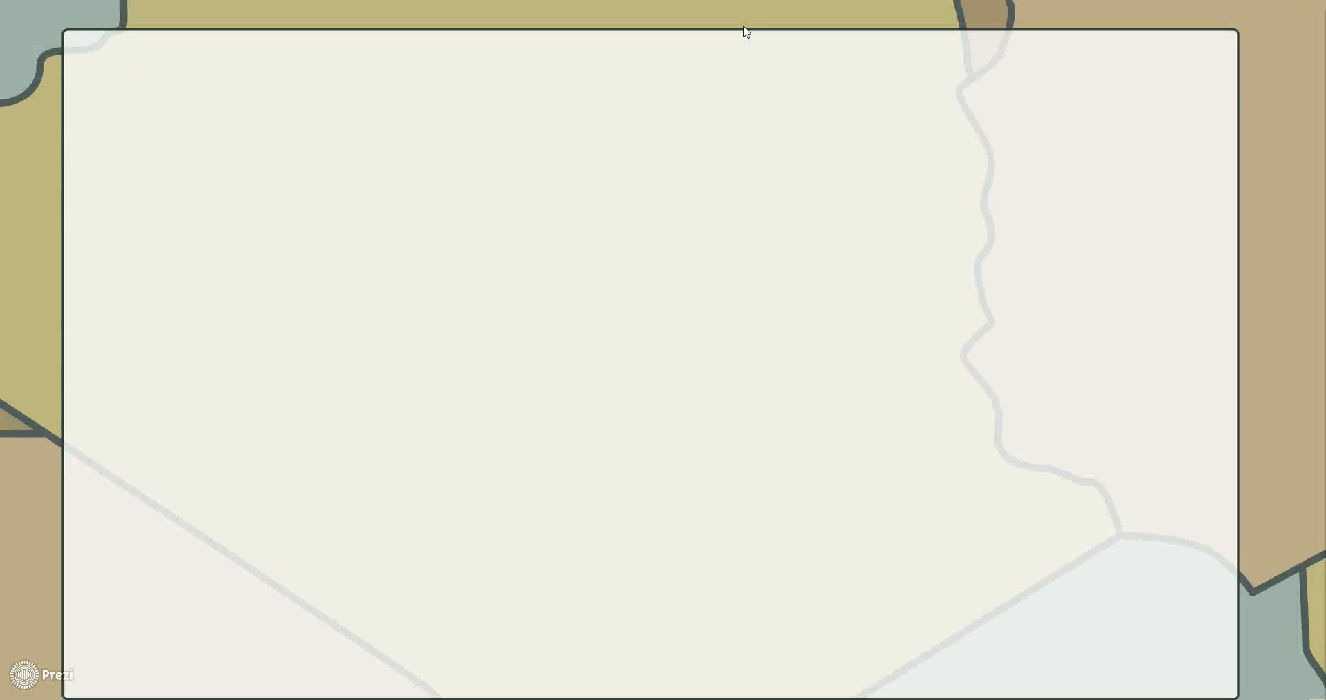
pyautogui.press('Right')
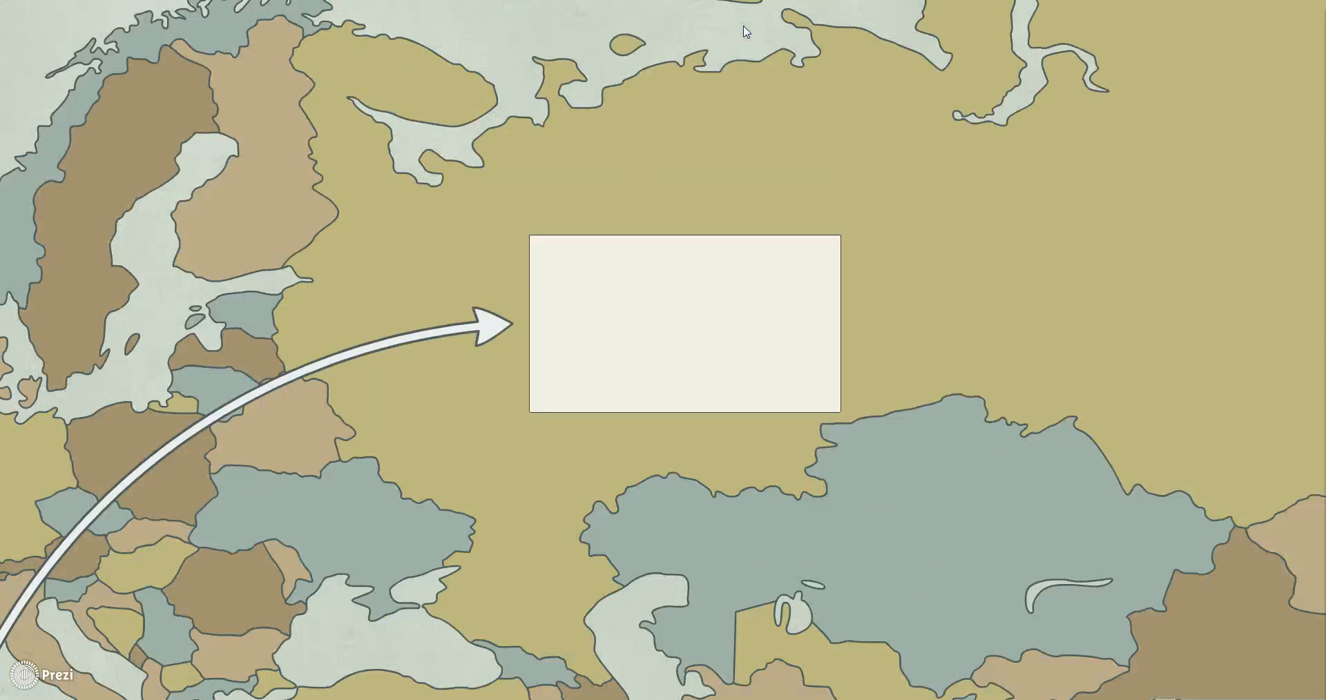
pyautogui.press('Right')
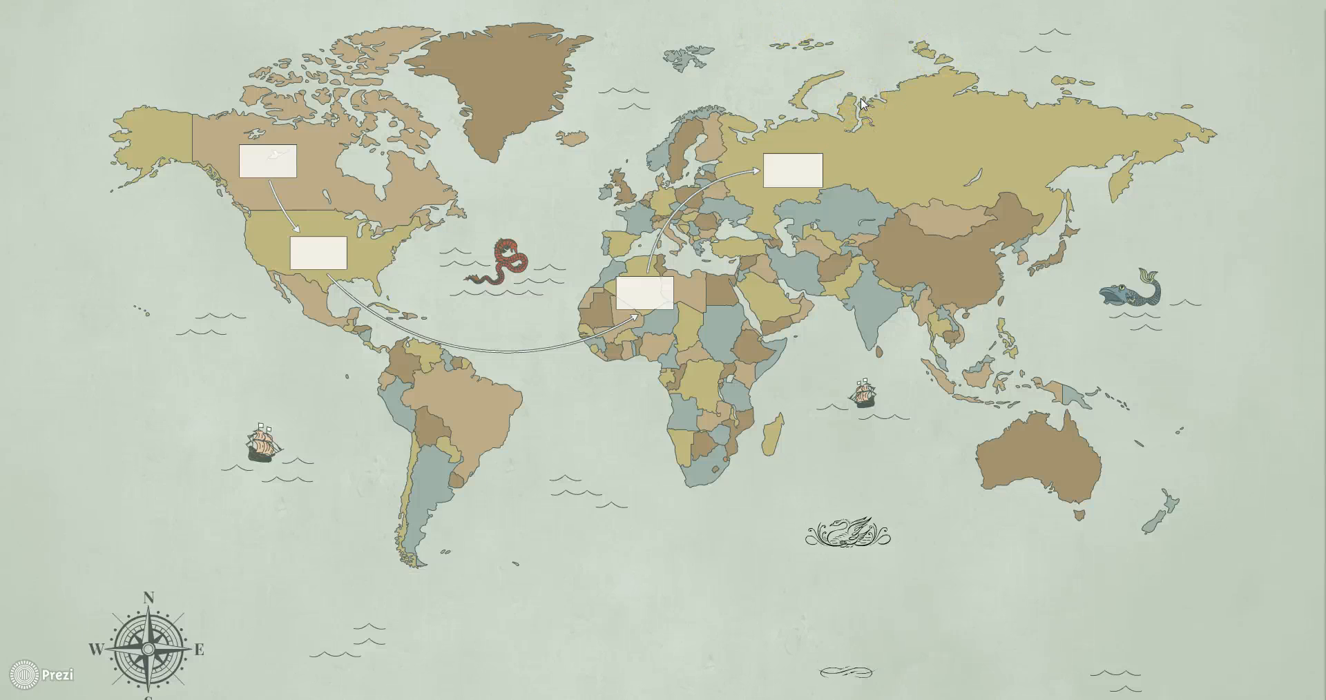
pyautogui.moveTo(799, 164); pyautogui.dragTo(810, 178)
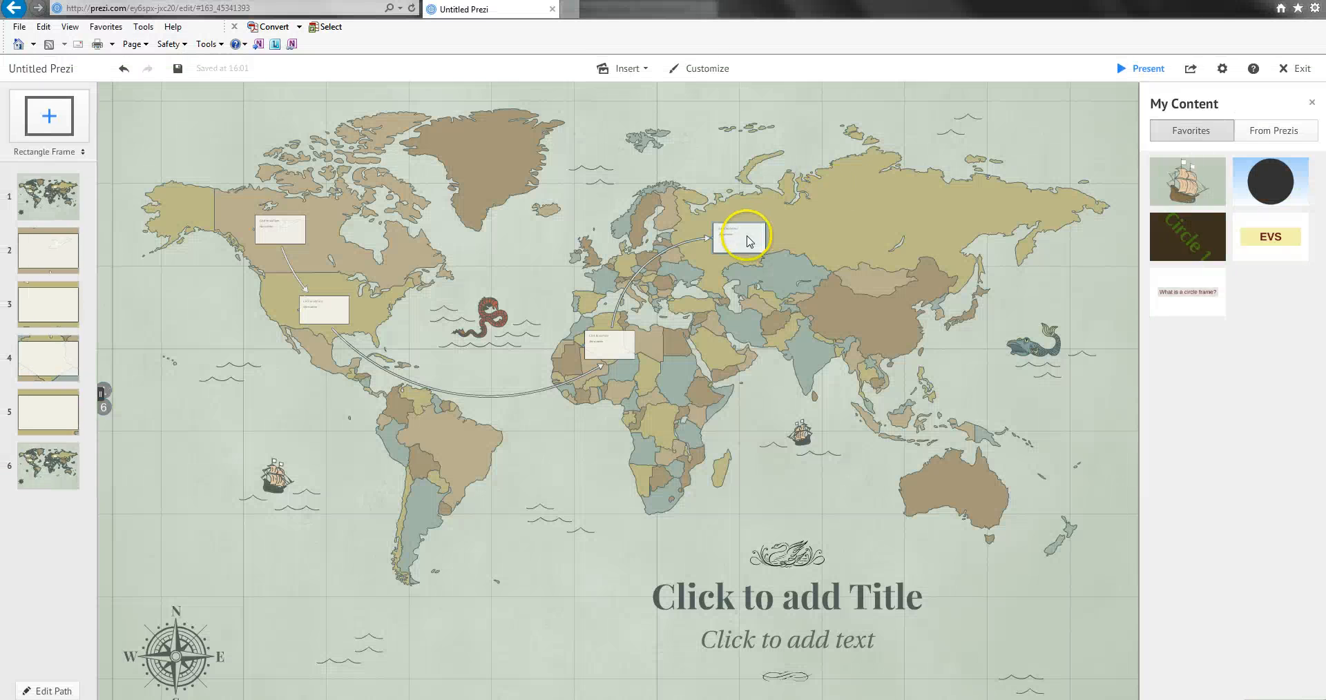
# Move the Russia frame to Indonesia, the North Africa frame to southern China, and the United States frame to Brazil.
pyautogui.moveTo(746, 232); pyautogui.dragTo(911, 415)
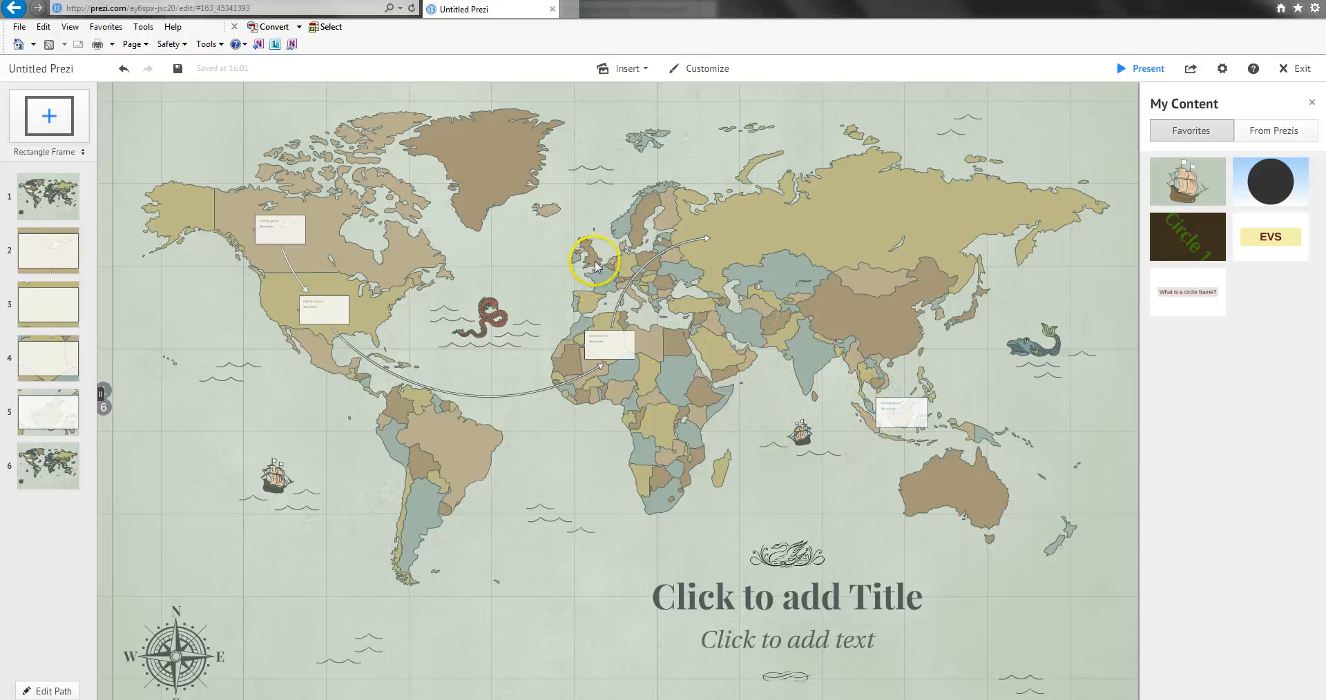
pyautogui.moveTo(610, 343); pyautogui.dragTo(910, 342)
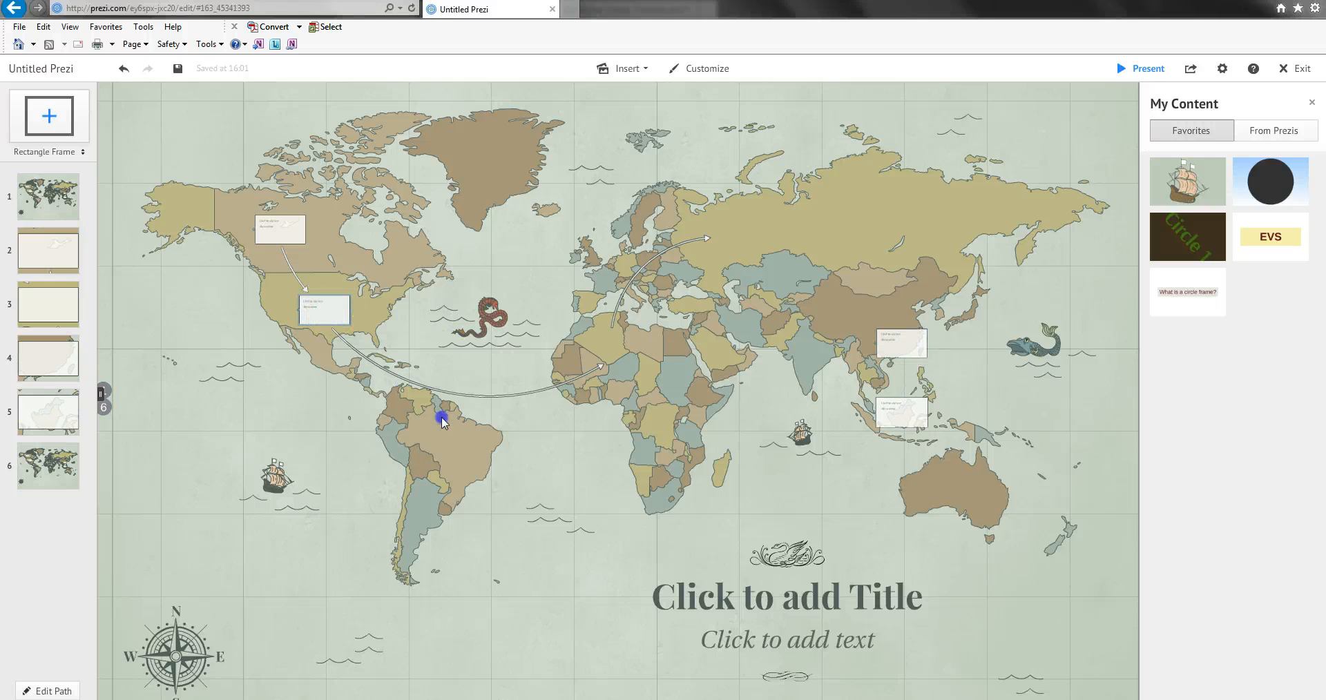
pyautogui.moveTo(442, 422); pyautogui.dragTo(501, 460)
# Reconnect the long curved arrow from the Brazil frame to the China frame, and bend it upward across Africa and the Middle East.
pyautogui.doubleClick(534, 391)
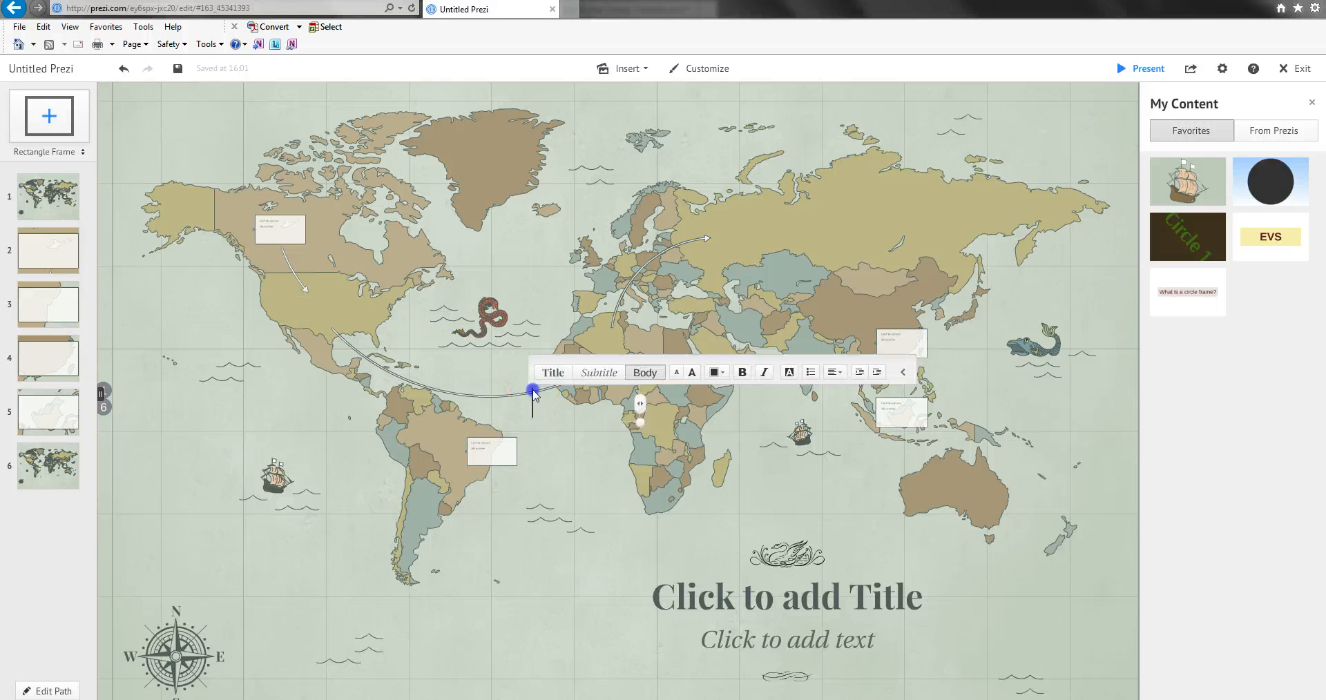
pyautogui.click(511, 399)
pyautogui.moveTo(332, 331); pyautogui.dragTo(519, 456)
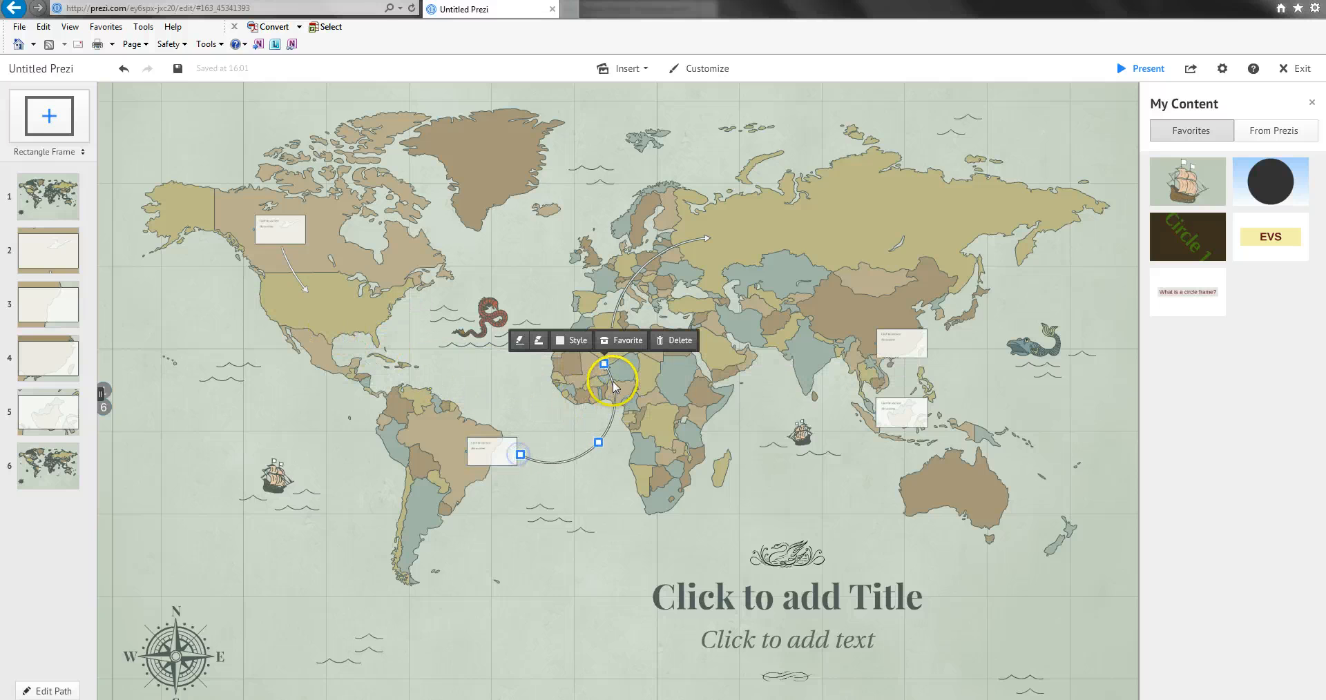
pyautogui.moveTo(605, 367); pyautogui.dragTo(875, 342)
pyautogui.click(745, 432)
pyautogui.moveTo(717, 447); pyautogui.dragTo(678, 346)
# Reconnect the arrow over Europe so it runs from the China frame down to the Indonesia frame.
pyautogui.click(634, 284)
pyautogui.click(696, 254)
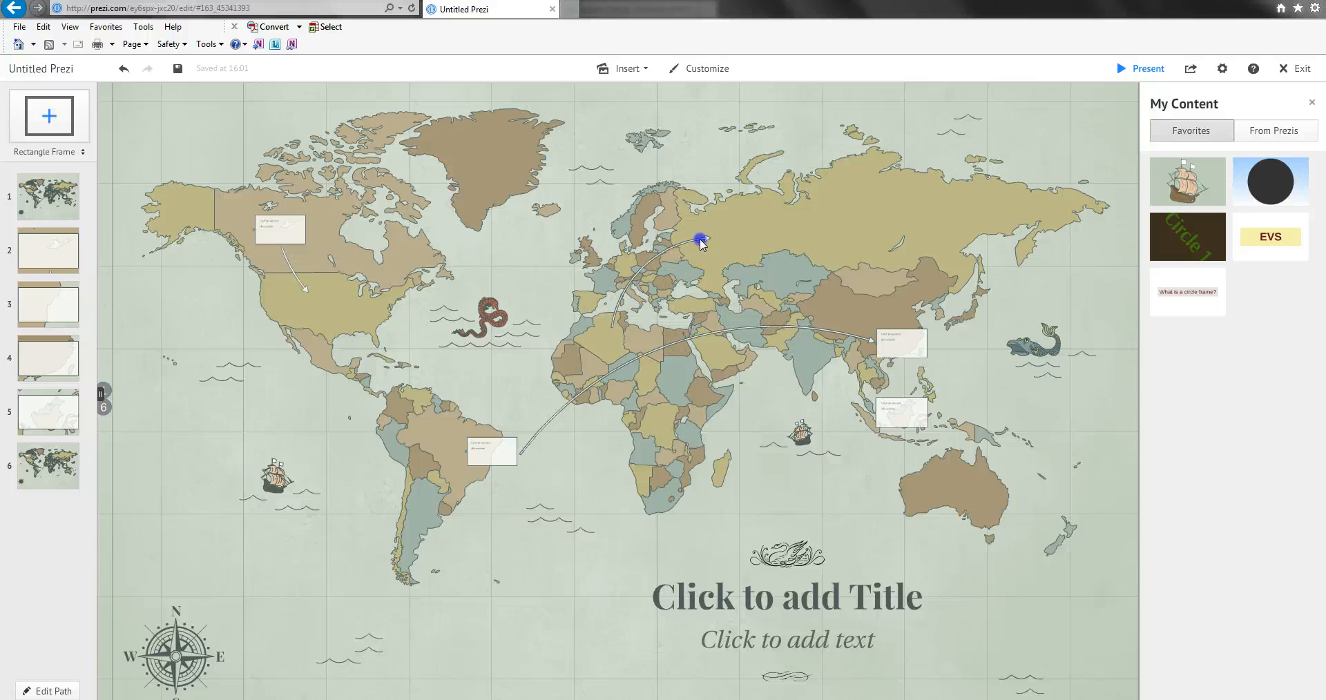
pyautogui.moveTo(708, 238); pyautogui.dragTo(902, 397)
pyautogui.moveTo(612, 327); pyautogui.dragTo(902, 378)
pyautogui.click(989, 379)
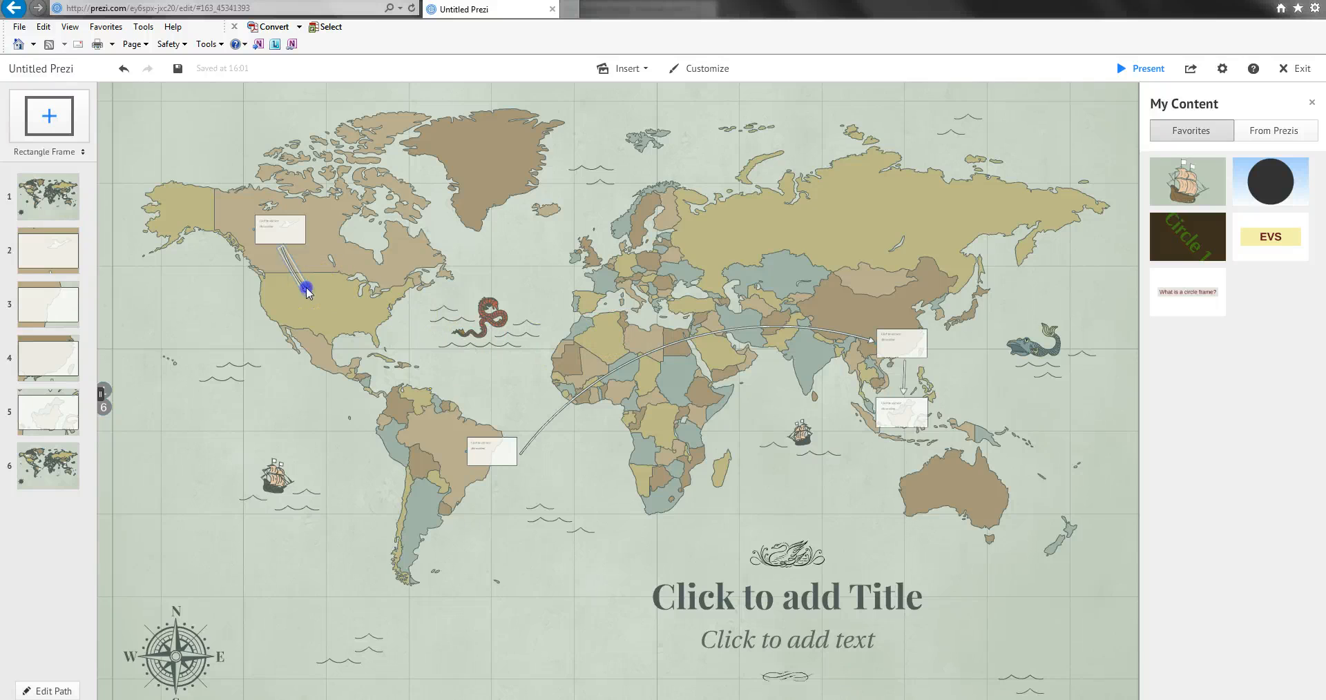
# Extend the arrow under the Canada frame to the Brazil frame, and bend it westward over the Pacific.
pyautogui.moveTo(309, 296); pyautogui.dragTo(468, 454)
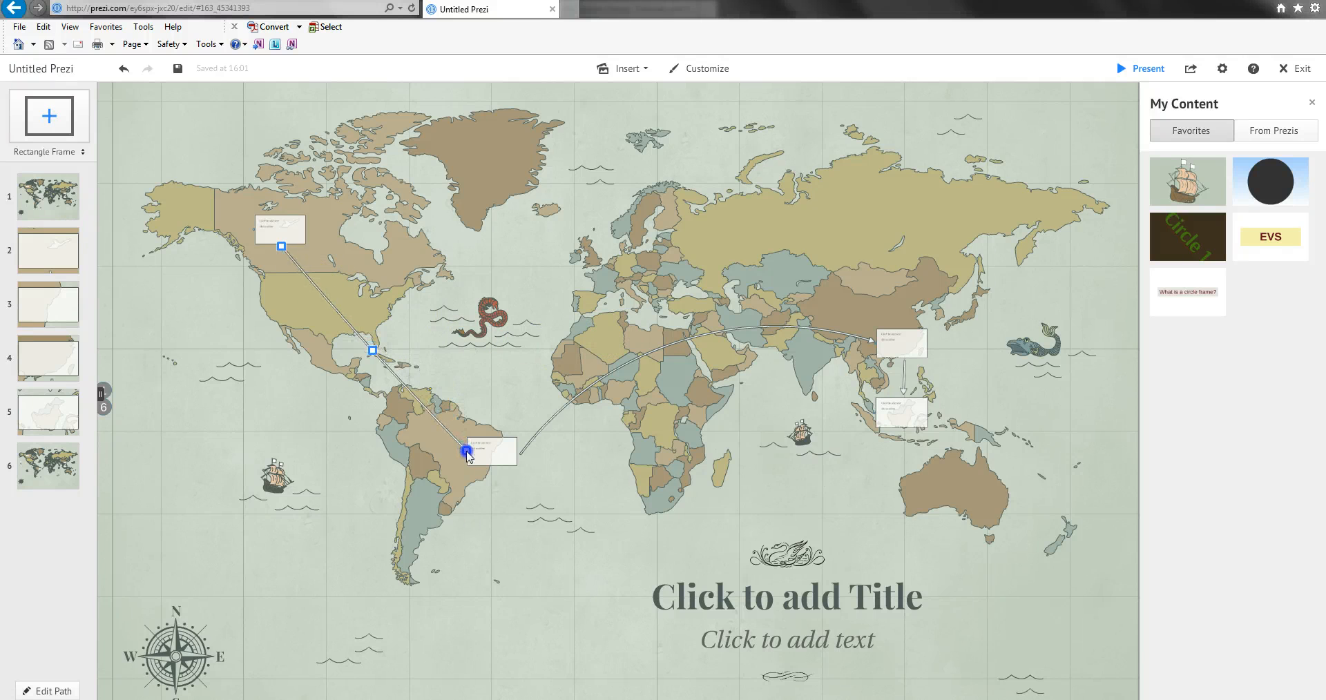
pyautogui.moveTo(373, 351); pyautogui.dragTo(261, 383)
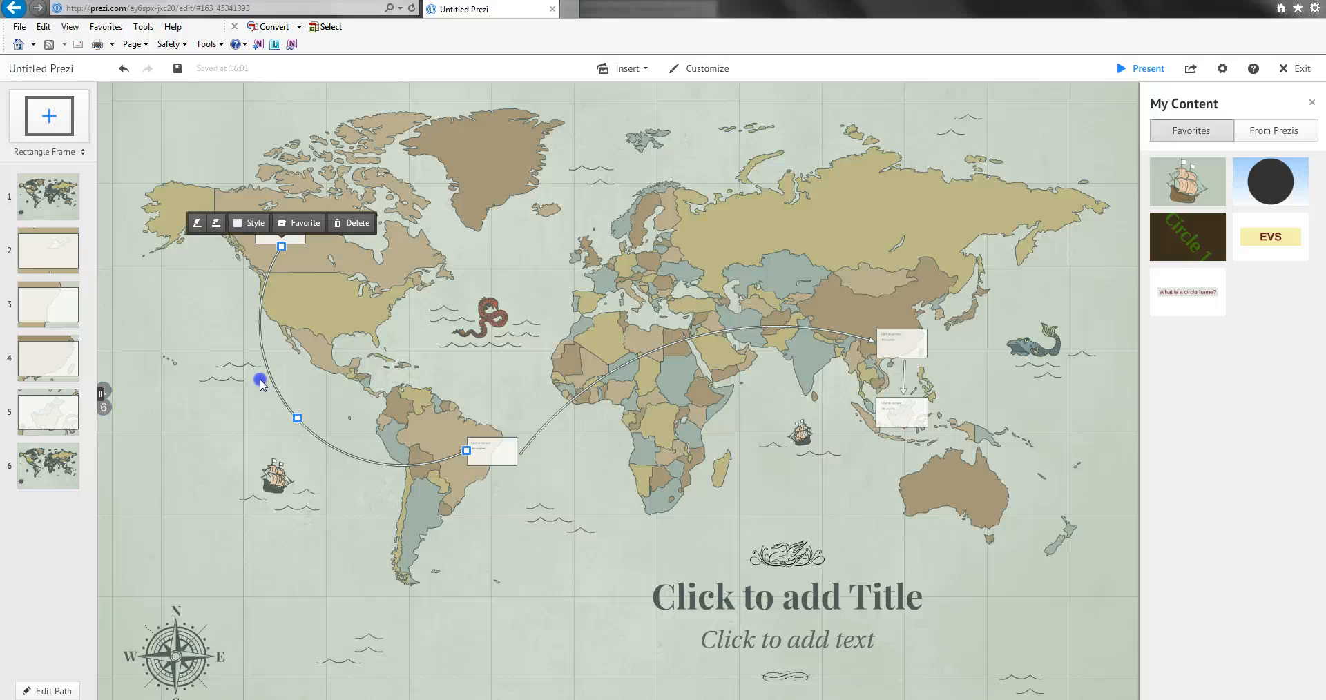
# Leave the world map prezi and permanently delete it from the collection of prezis.
pyautogui.click(445, 368)
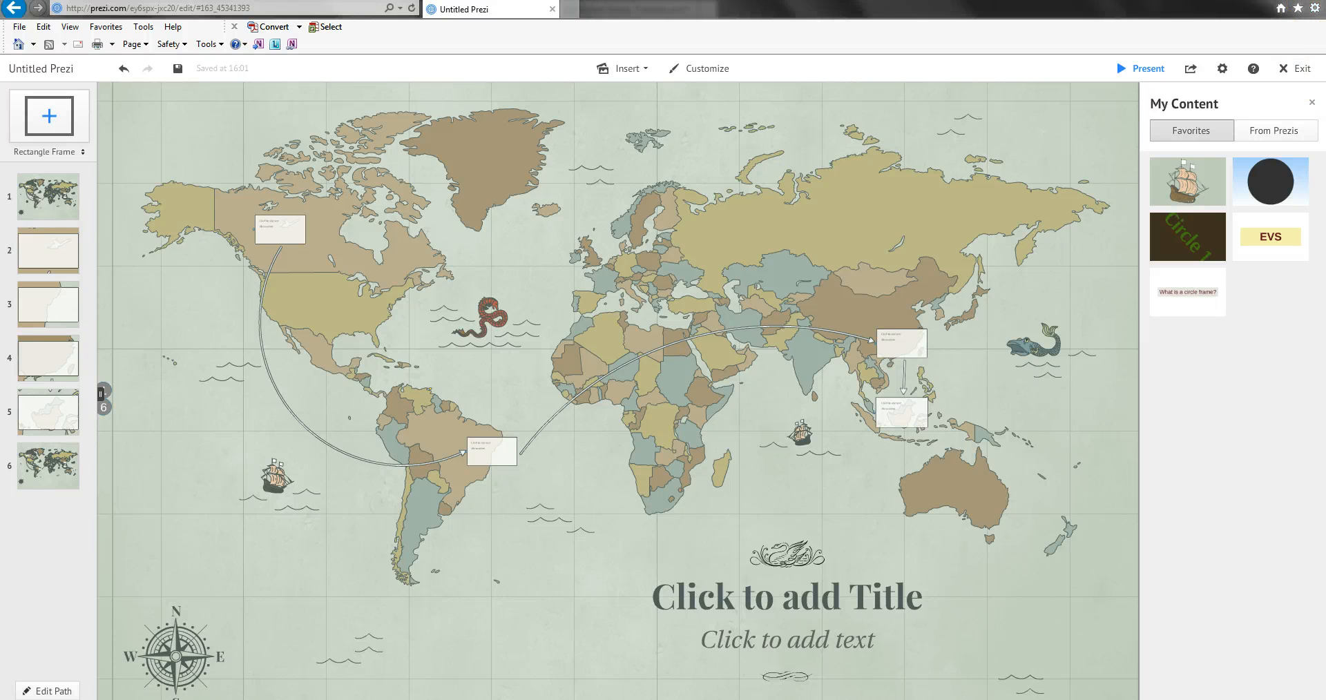
pyautogui.click(626, 360)
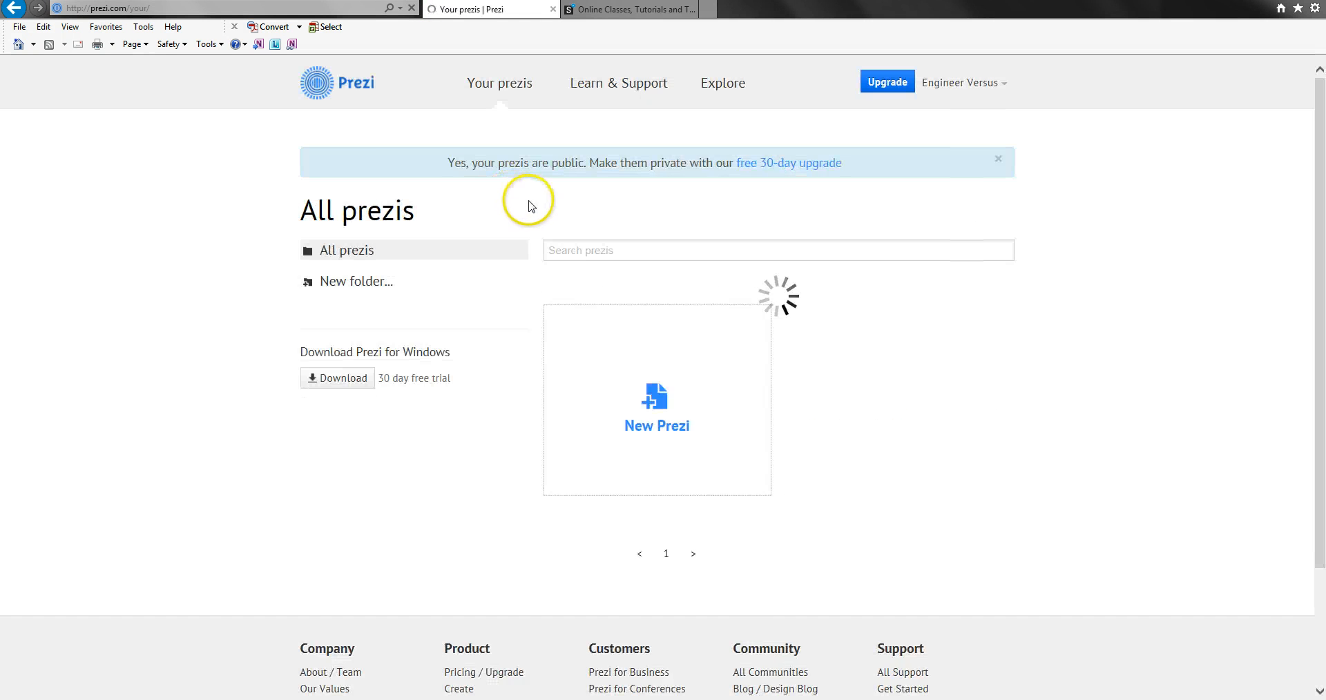
pyautogui.click(993, 308)
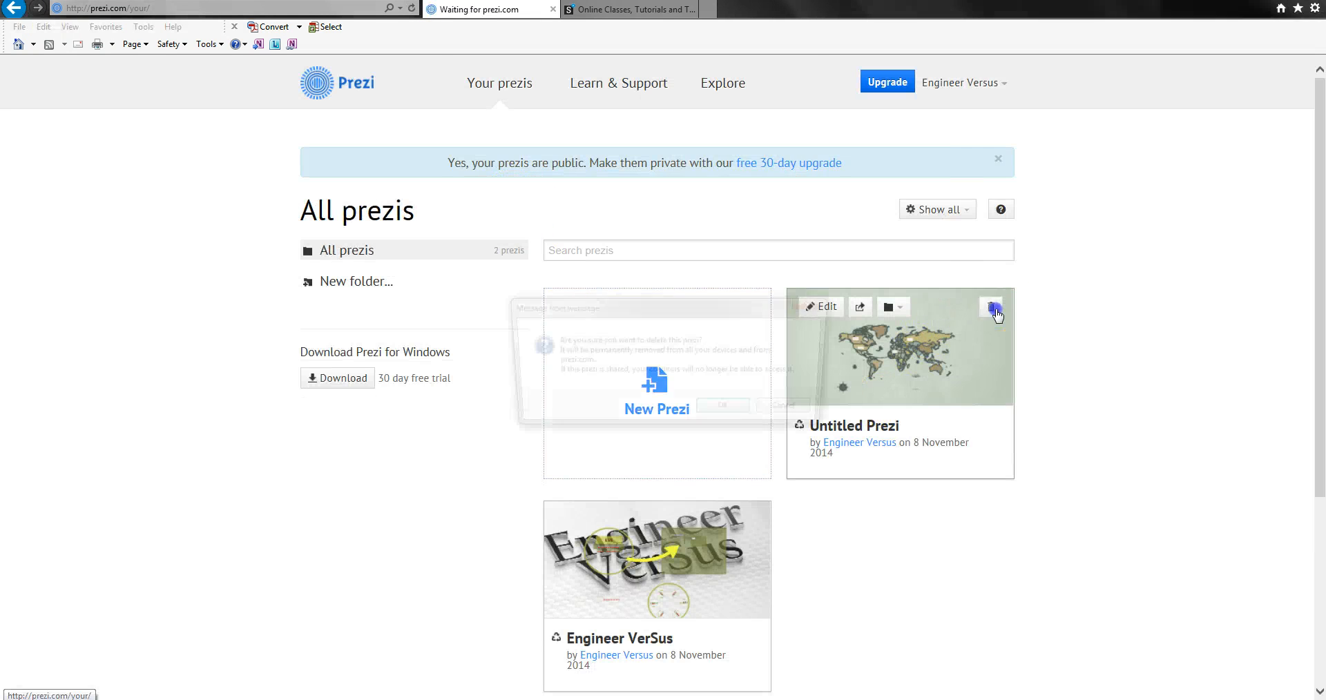
pyautogui.click(723, 405)
# Create a new prezi based on the Impact template.
pyautogui.click(660, 411)
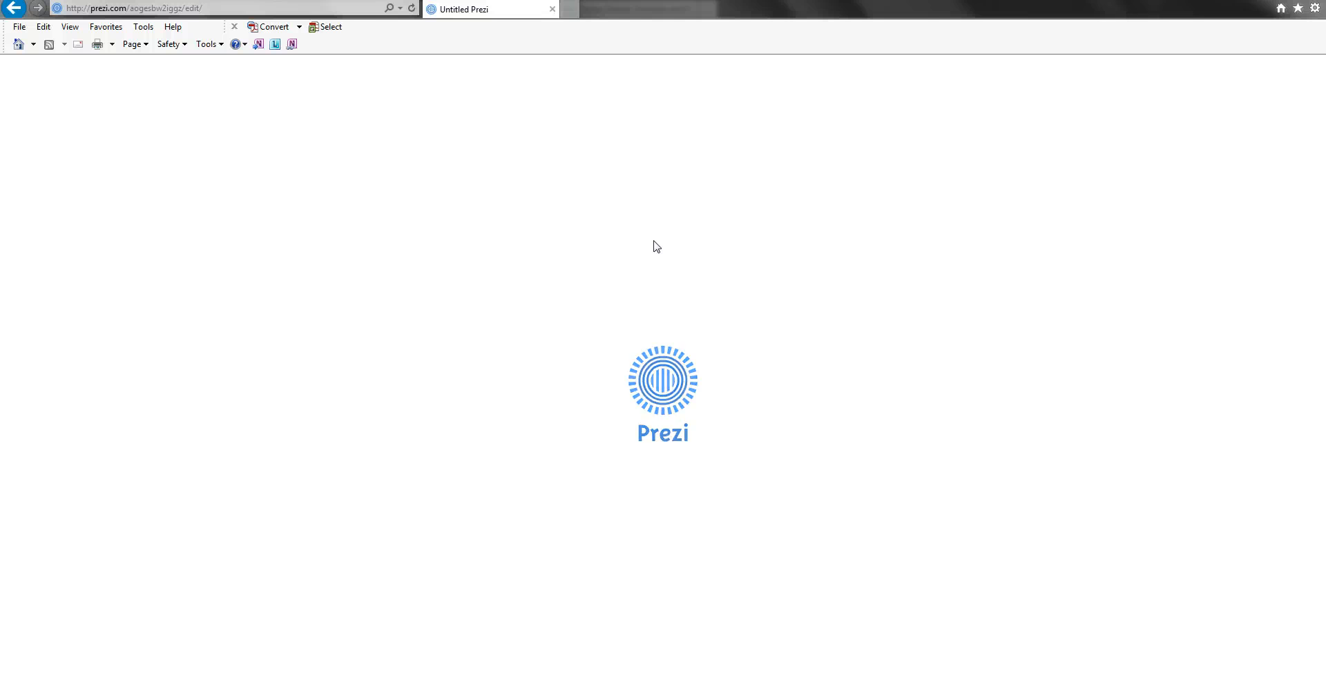
pyautogui.click(590, 409)
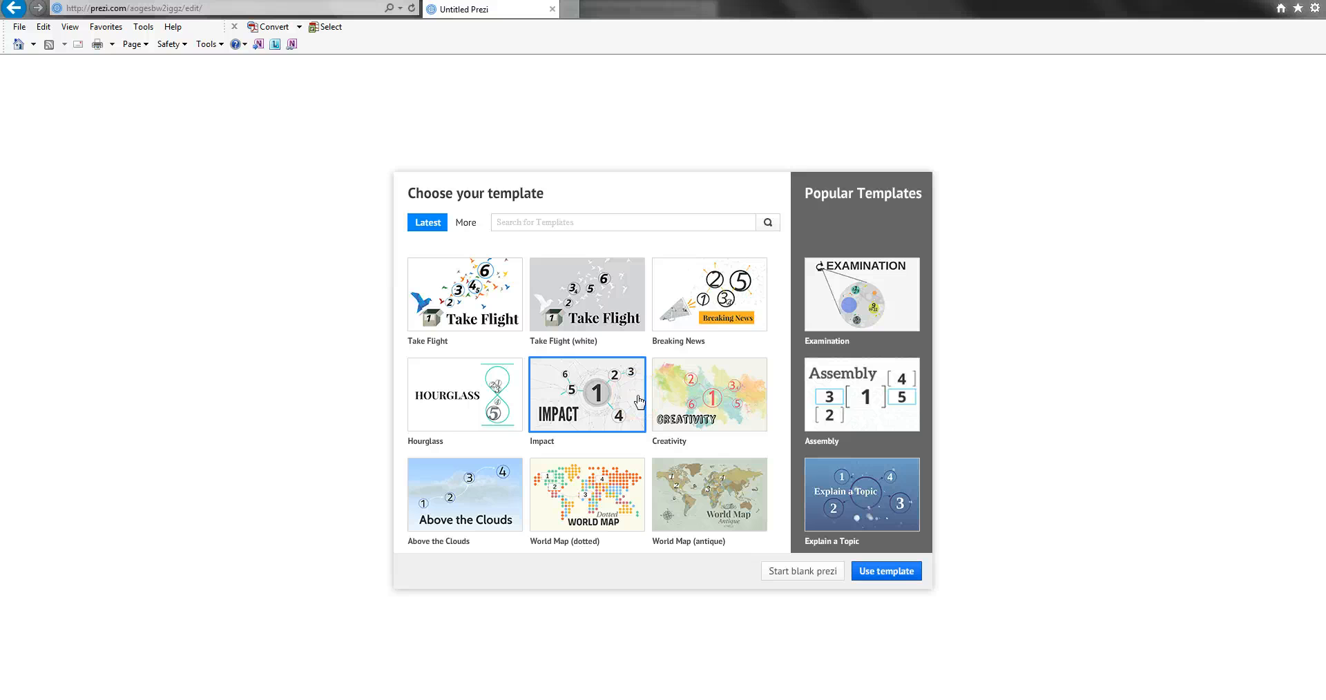
pyautogui.click(892, 571)
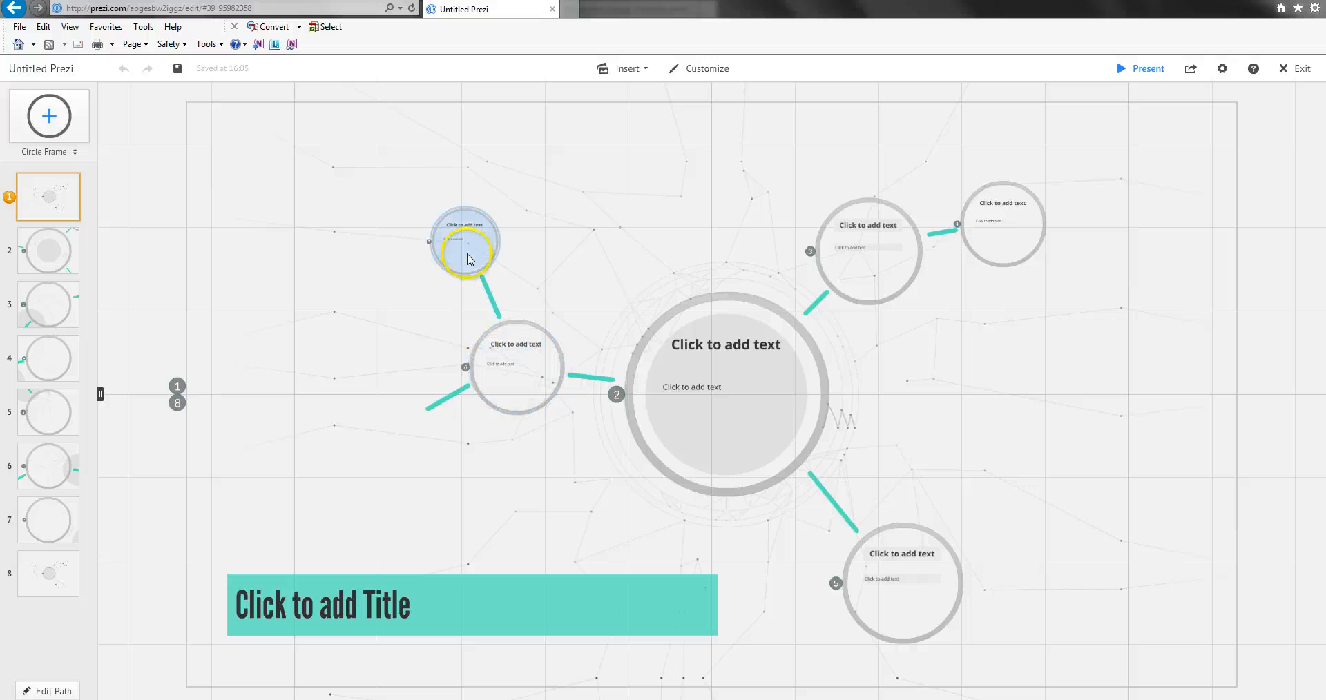
# Present the new prezi in full screen, zooming out from the large central circle and back in.
pyautogui.click(1138, 70)
pyautogui.click(708, 139)
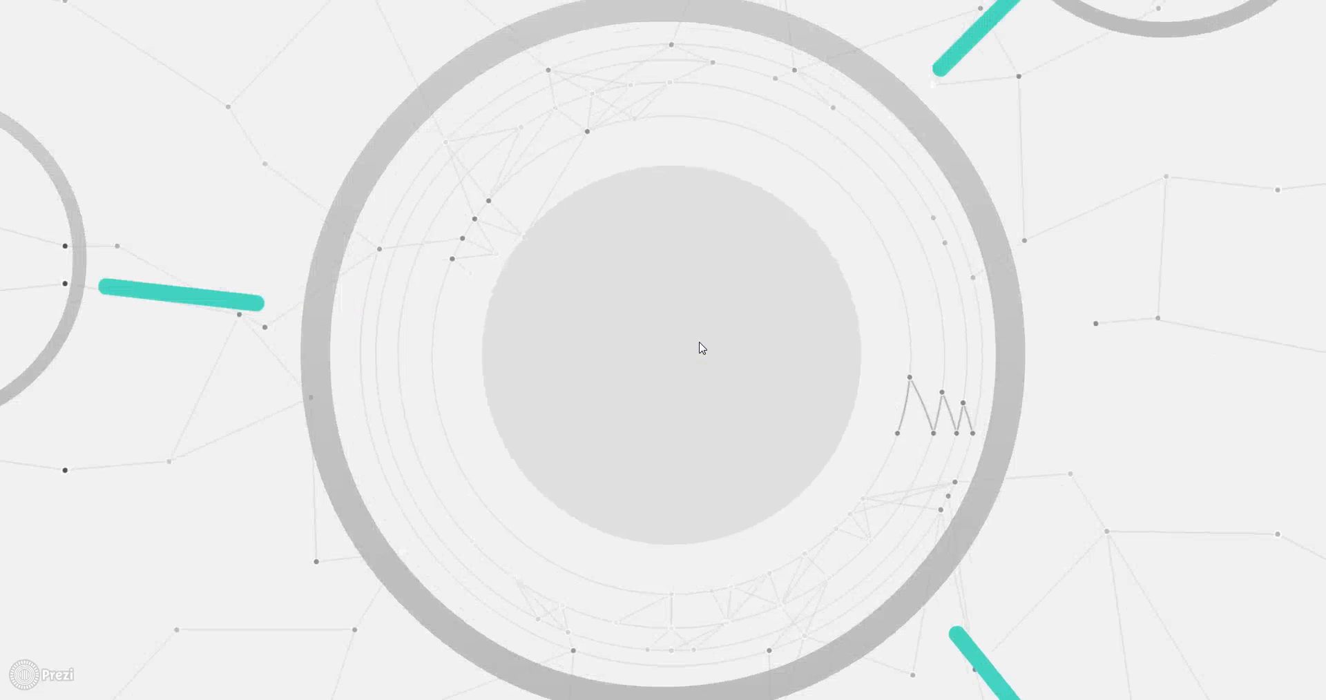
pyautogui.scroll(-6, 699, 343)
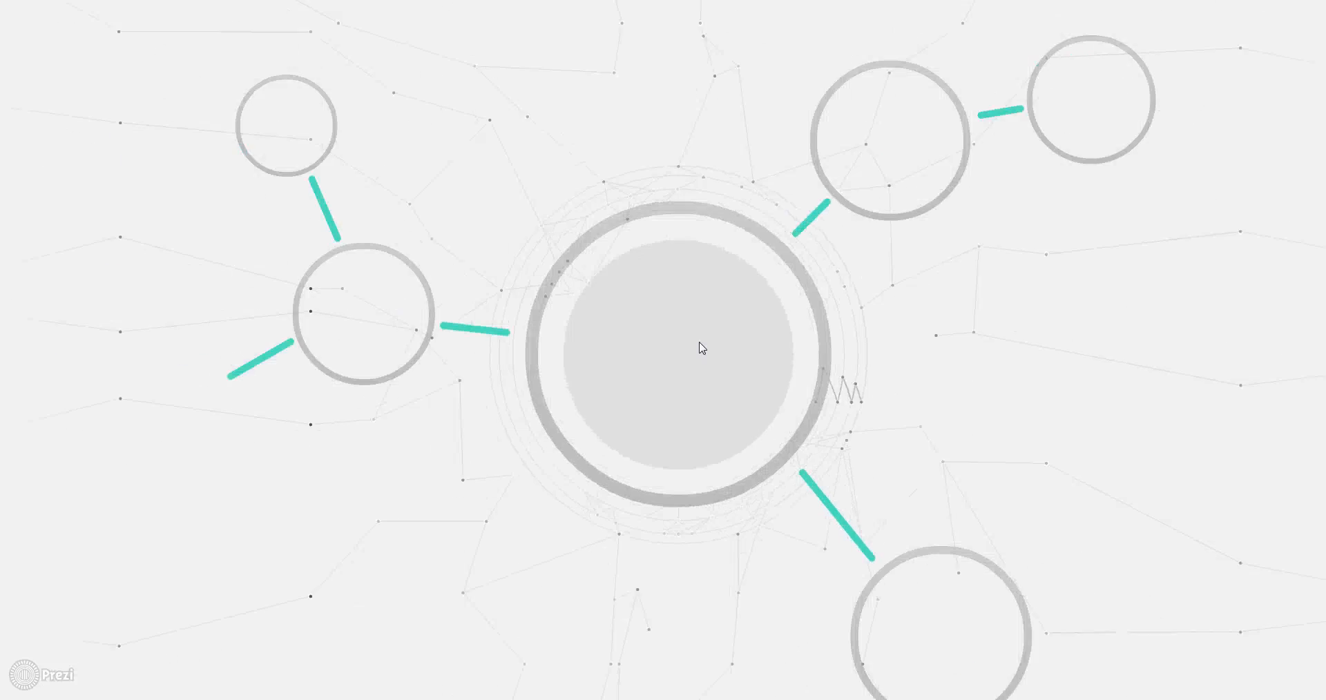
pyautogui.scroll(1, 699, 342)
pyautogui.scroll(3, 701, 348)
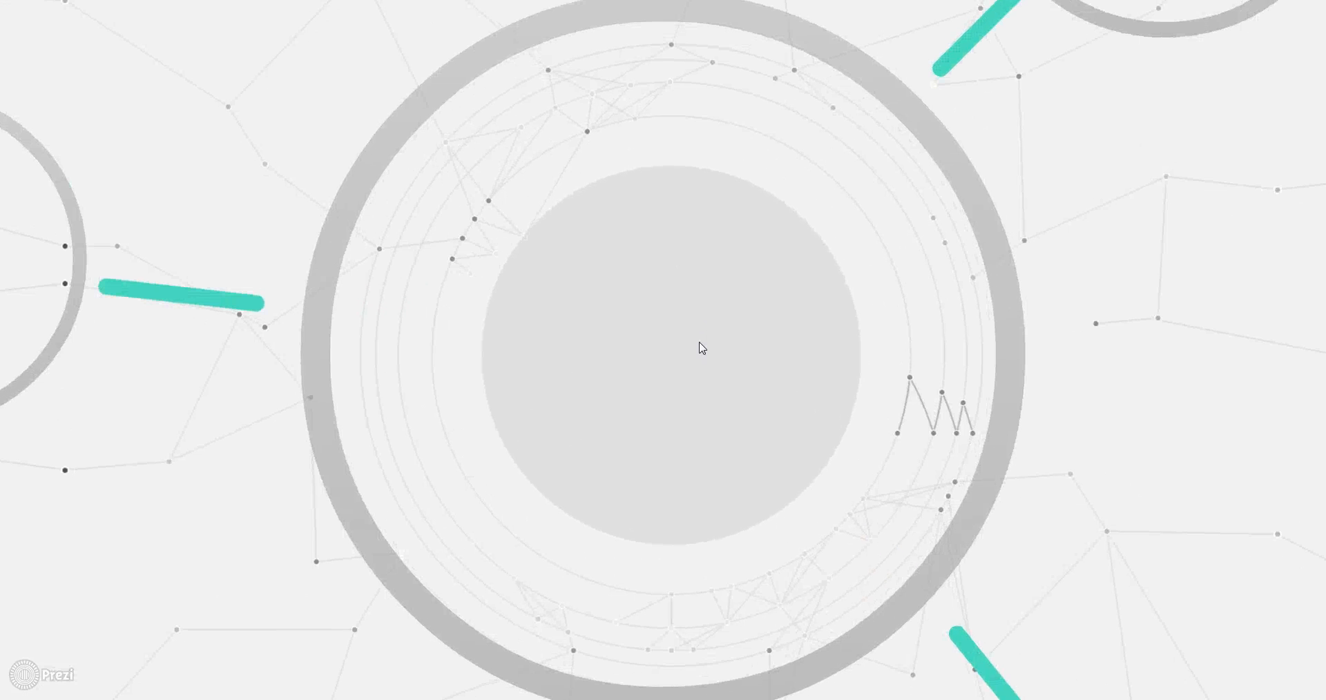
# Advance the presentation from the central circle through the two upper-right circles to the lower-right circle.
pyautogui.press('Right')
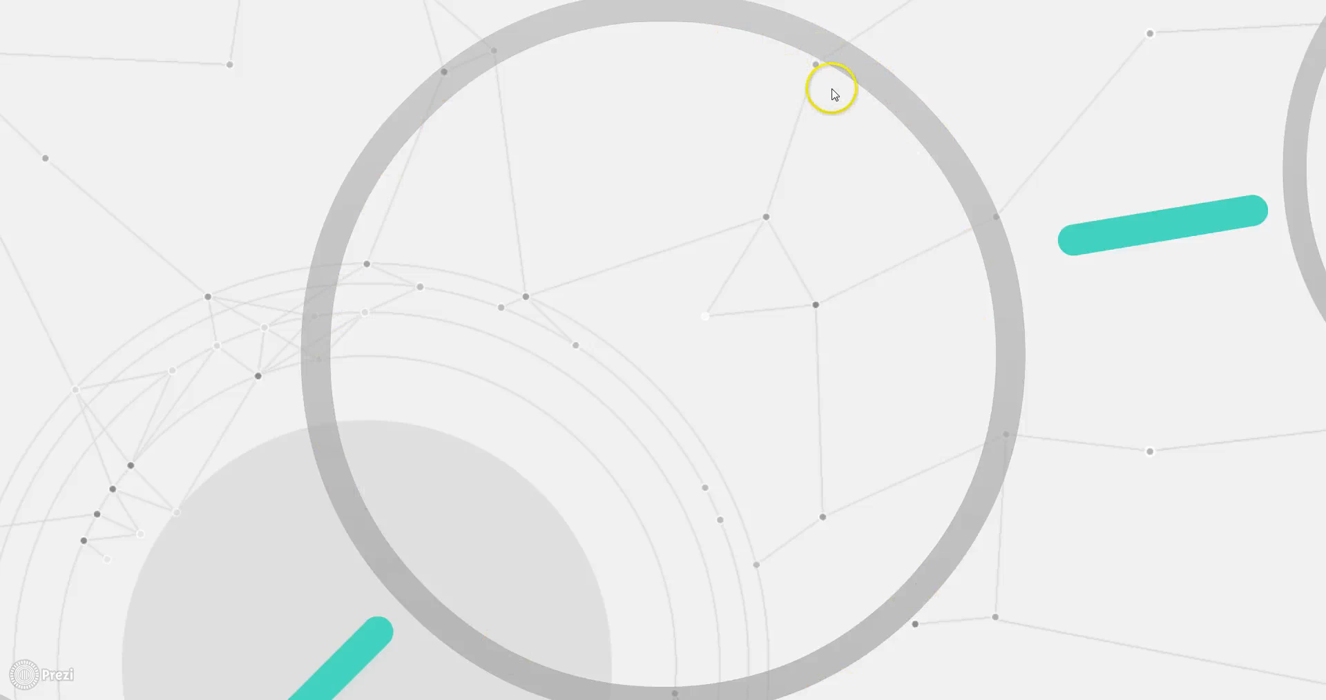
pyautogui.press('Right')
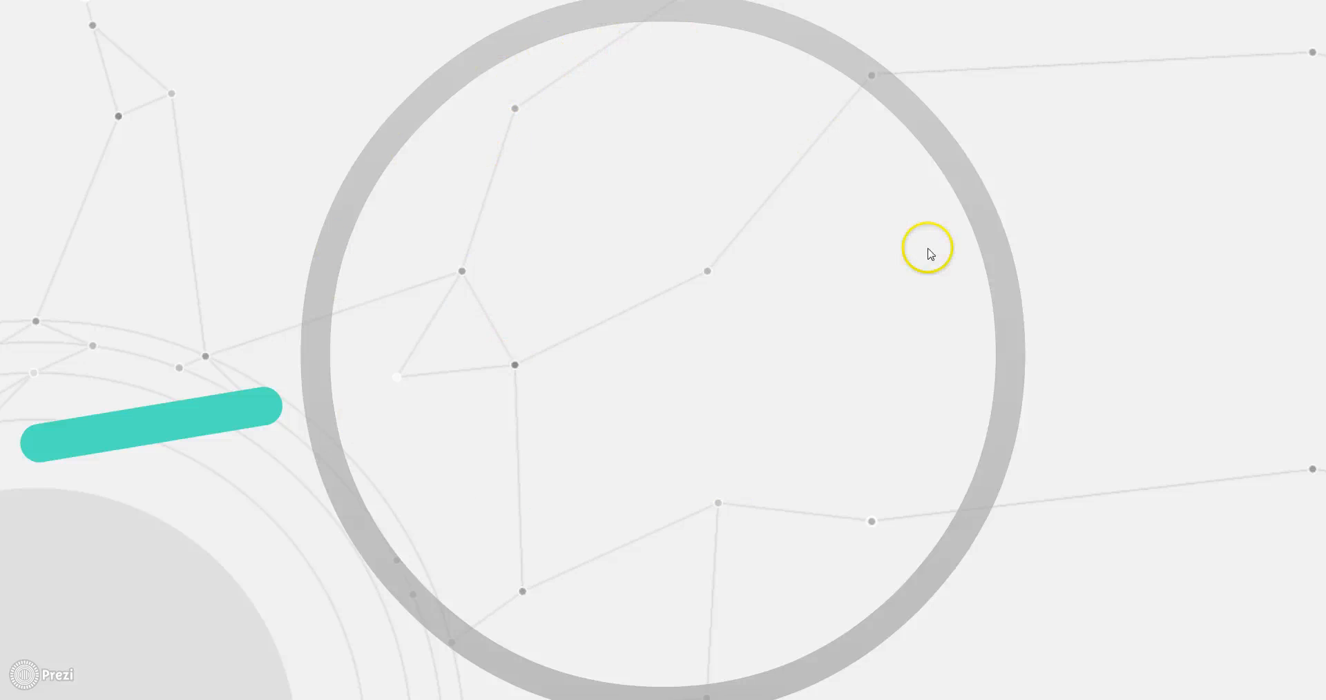
pyautogui.press('Right')
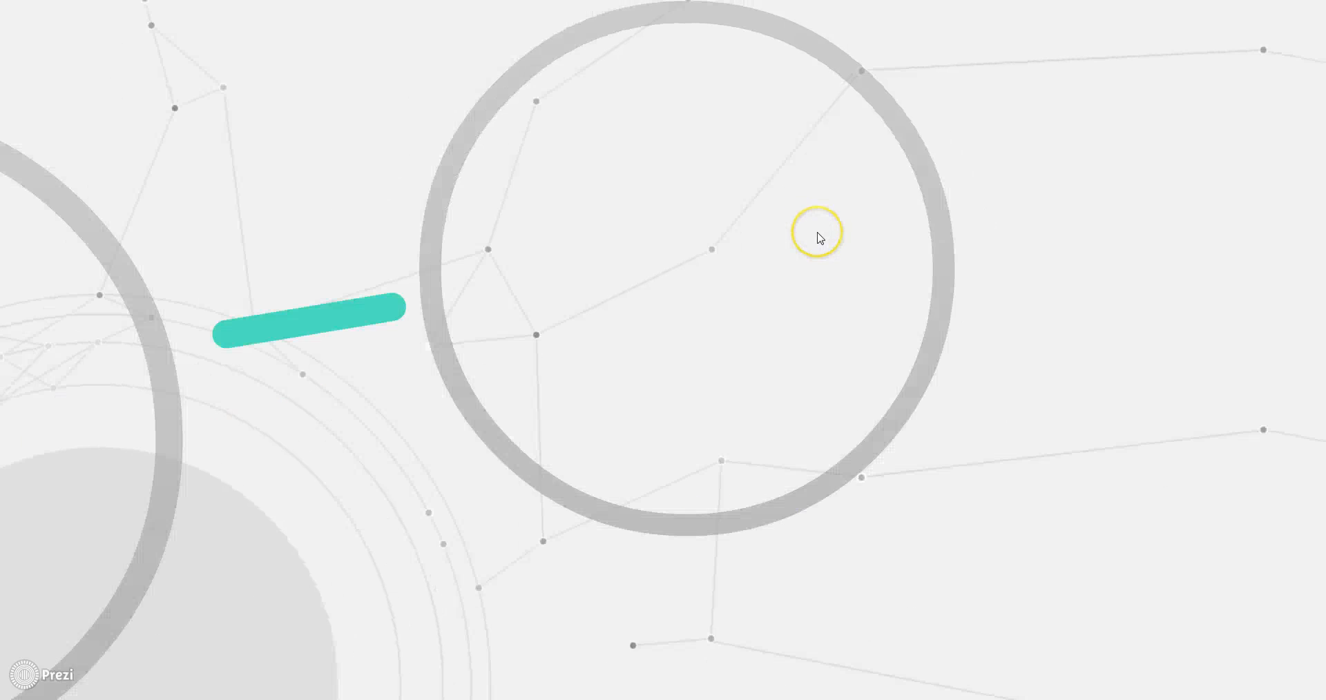
pyautogui.press('Right')
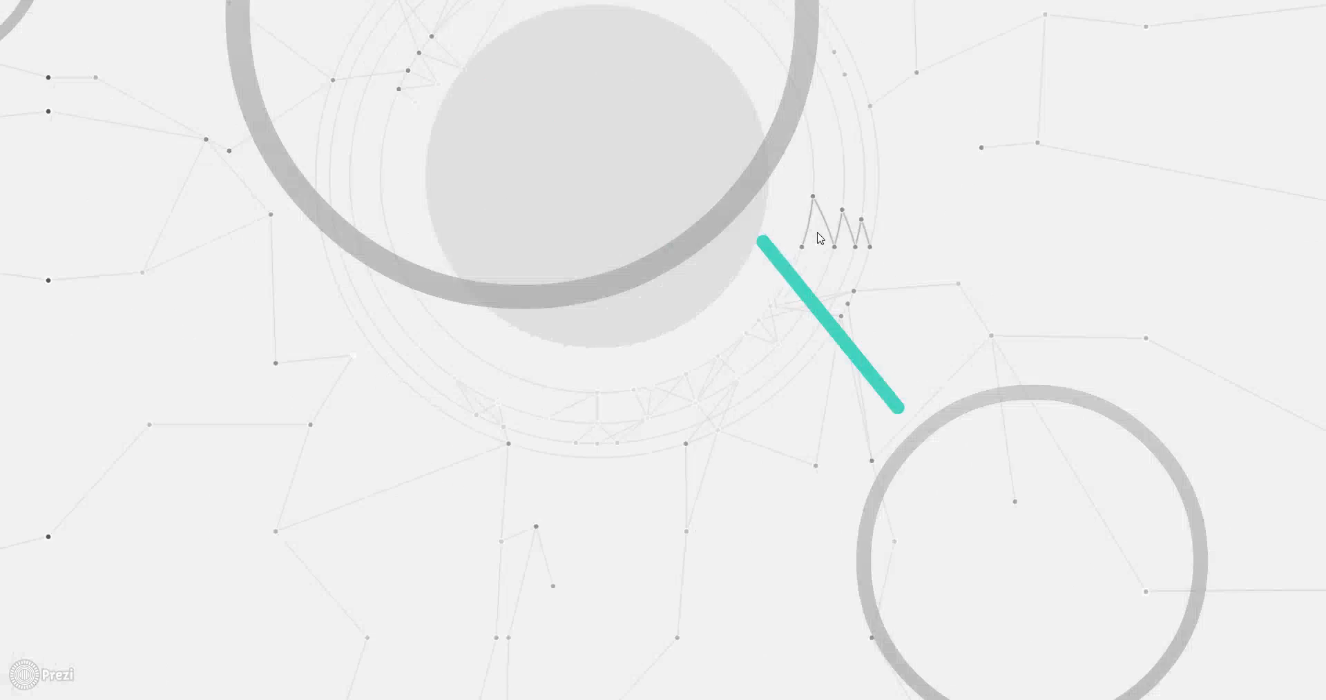